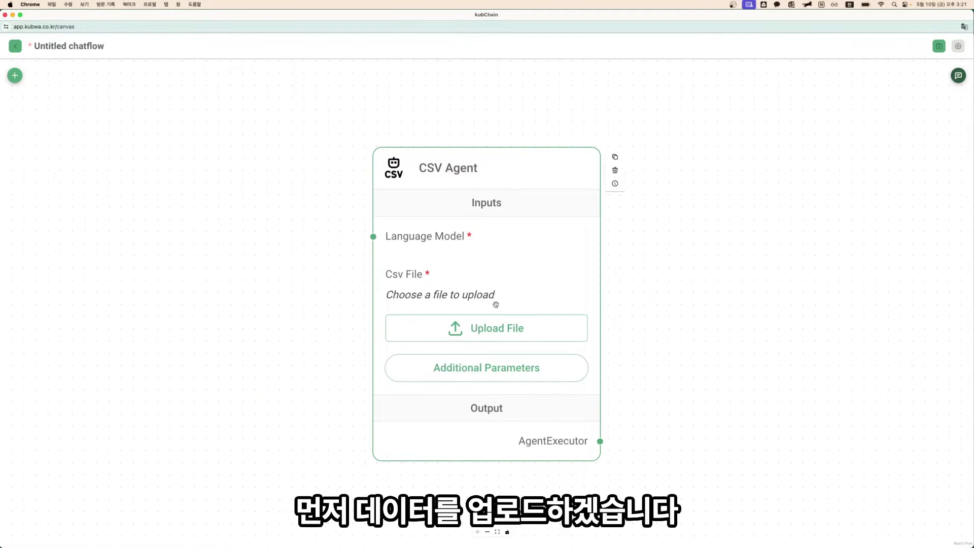
Upload the file 01_데이터_heart.csv as the CSV Agent node's Csv File.
left_click(500, 328)
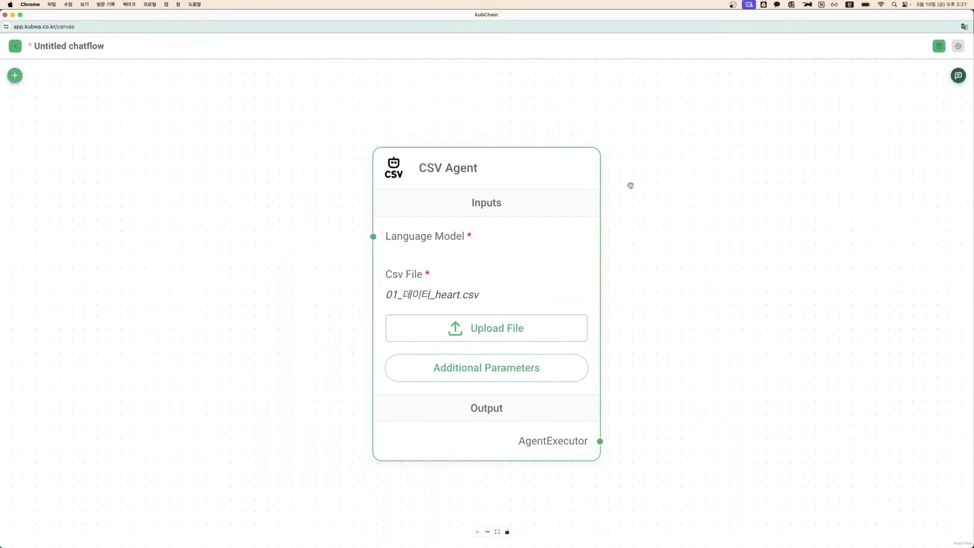
mouse_move(425, 299)
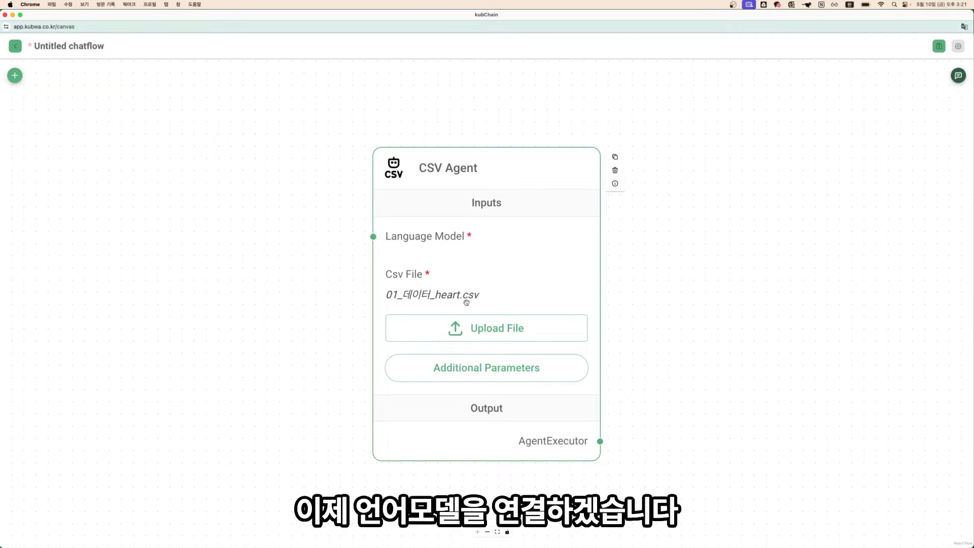
Add a ChatOpenAI chat model node to the canvas beside the CSV Agent node.
left_click(15, 75)
left_click(34, 155)
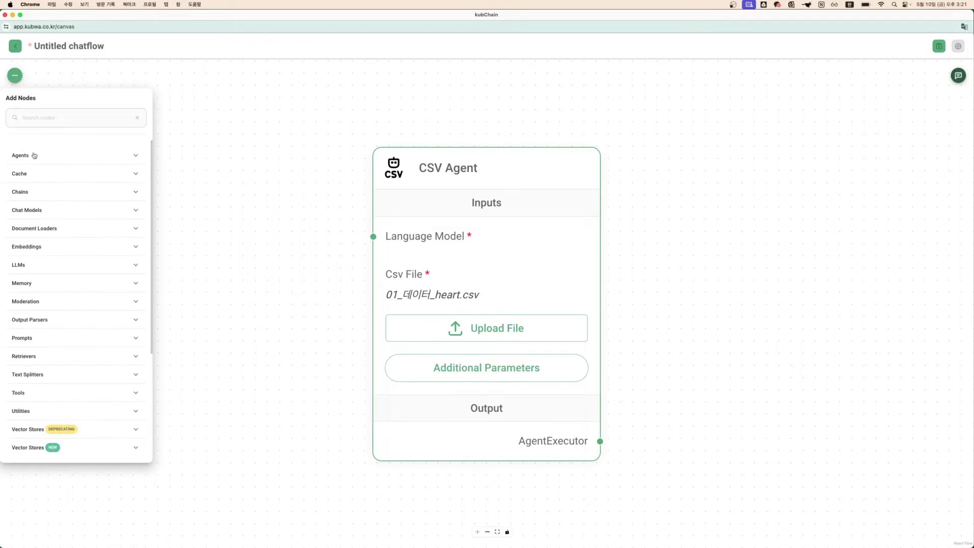
left_click(43, 214)
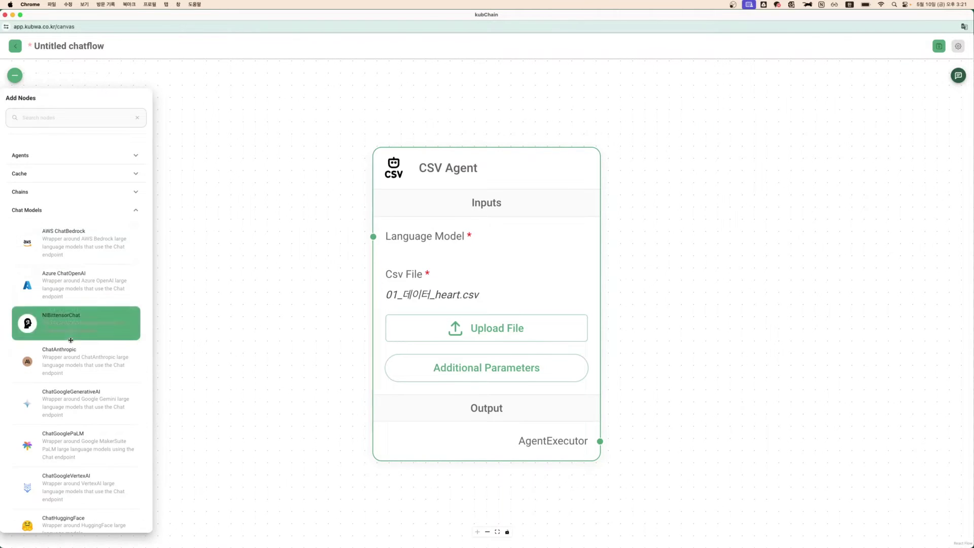
scroll(71, 343, "down", 5)
left_click_drag(77, 228, 239, 83)
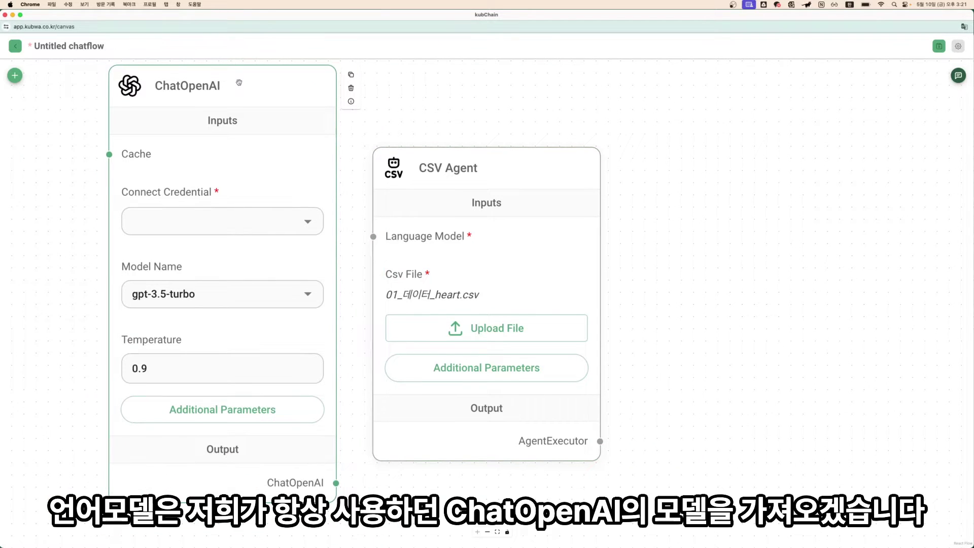
Configure the ChatOpenAI node with the openai credential and temperature 0.1, and connect its output to the CSV Agent's Language Model input.
left_click(311, 222)
left_click(235, 245)
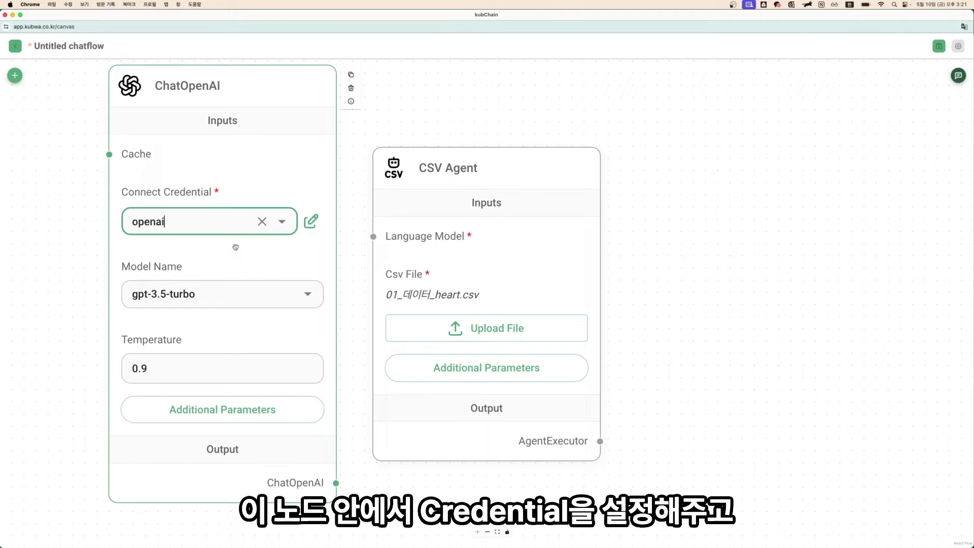
double_click(201, 373)
type("0.1")
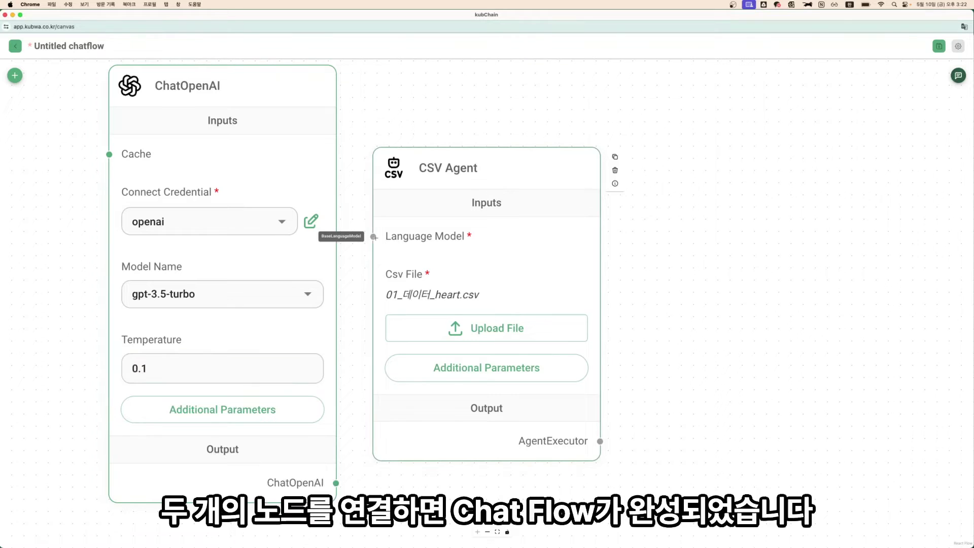
left_click_drag(373, 237, 337, 481)
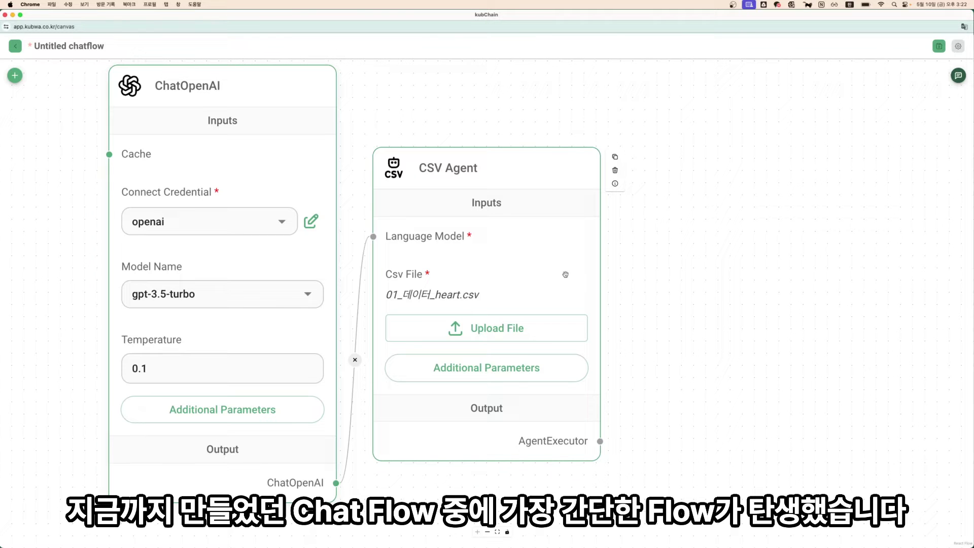
Save the chatflow under the name 의료데이터csv.
left_click(939, 46)
left_click(470, 290)
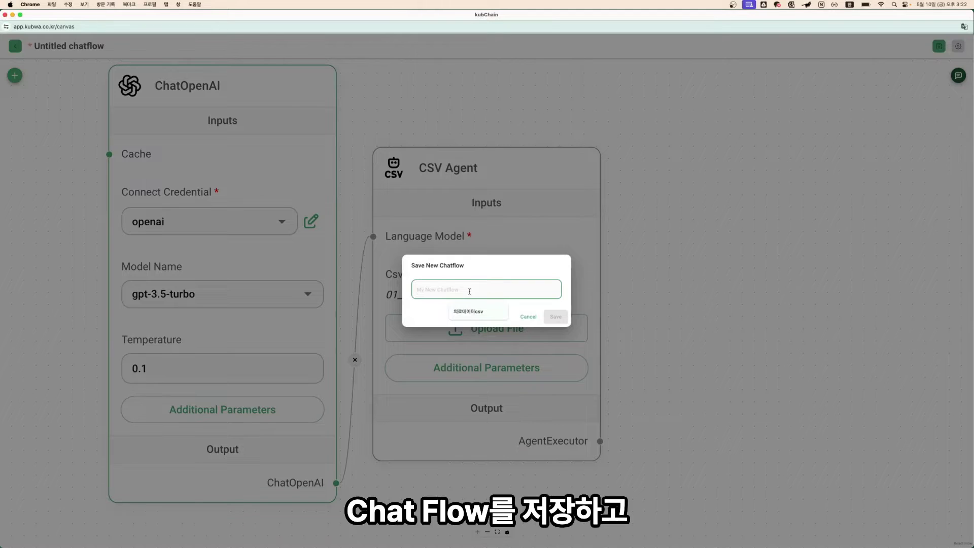
left_click(468, 311)
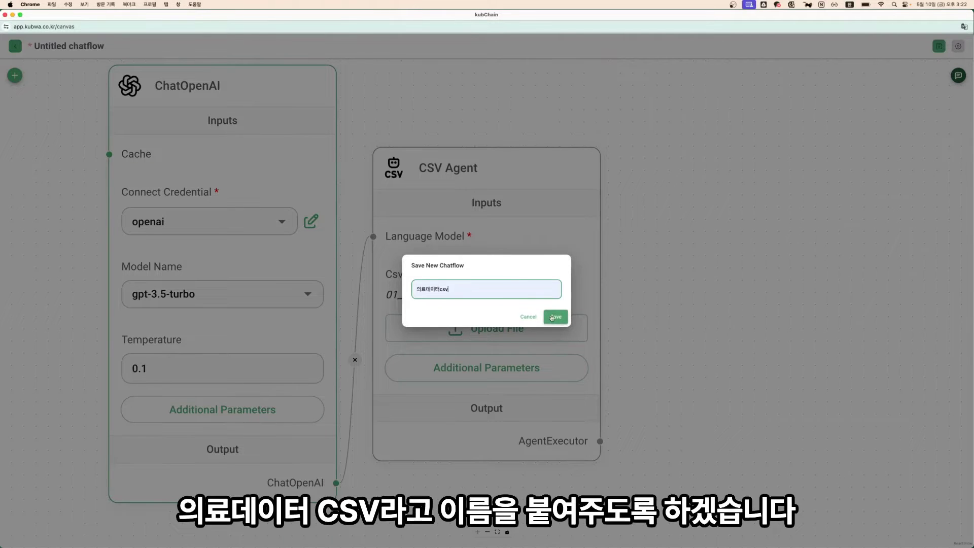
left_click(553, 318)
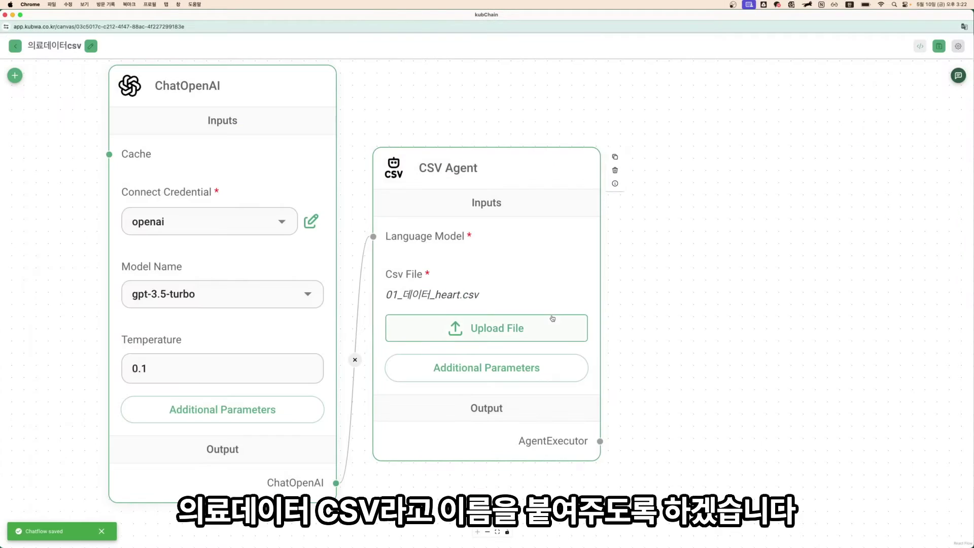
Open the chat in its expanded view and ask for the column names with "칼럼명 알려줘".
left_click(958, 75)
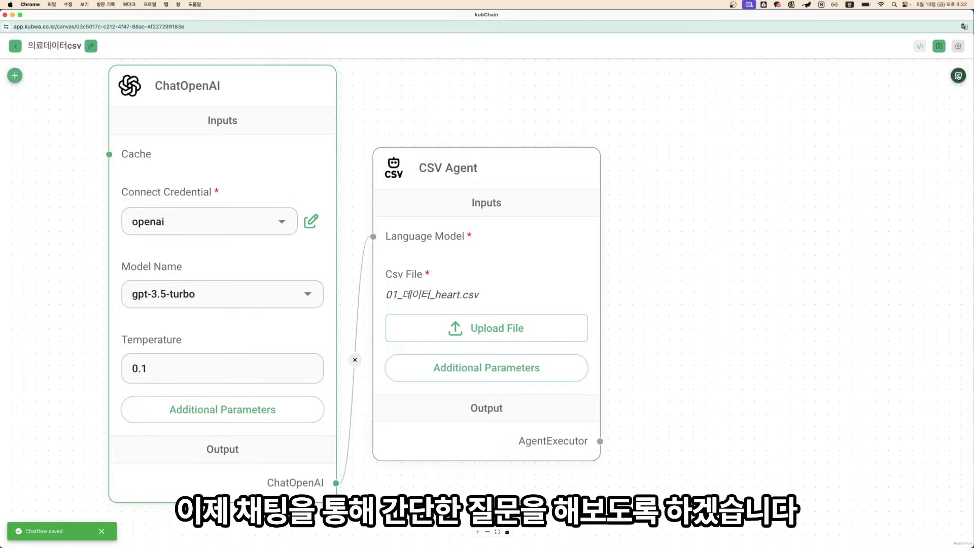
left_click(914, 76)
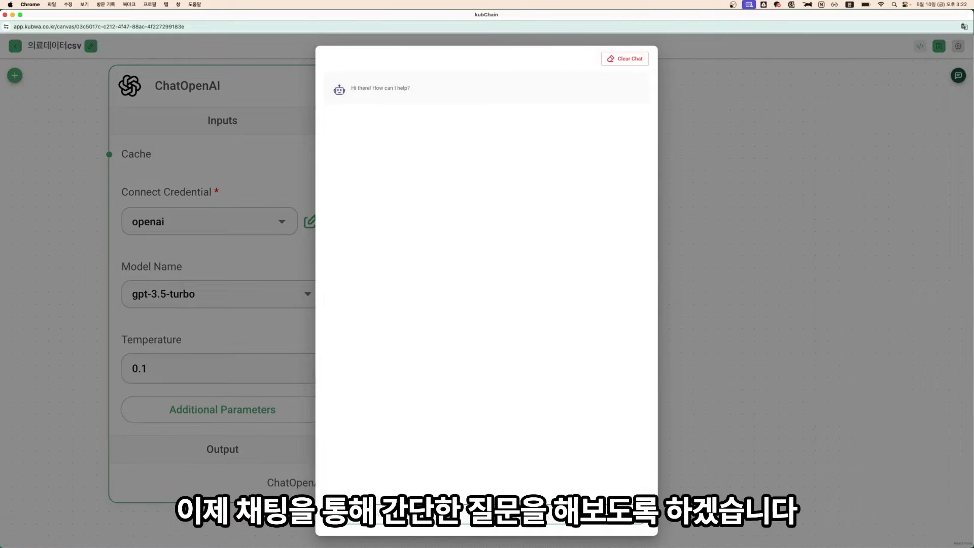
type("칼럼명 알려")
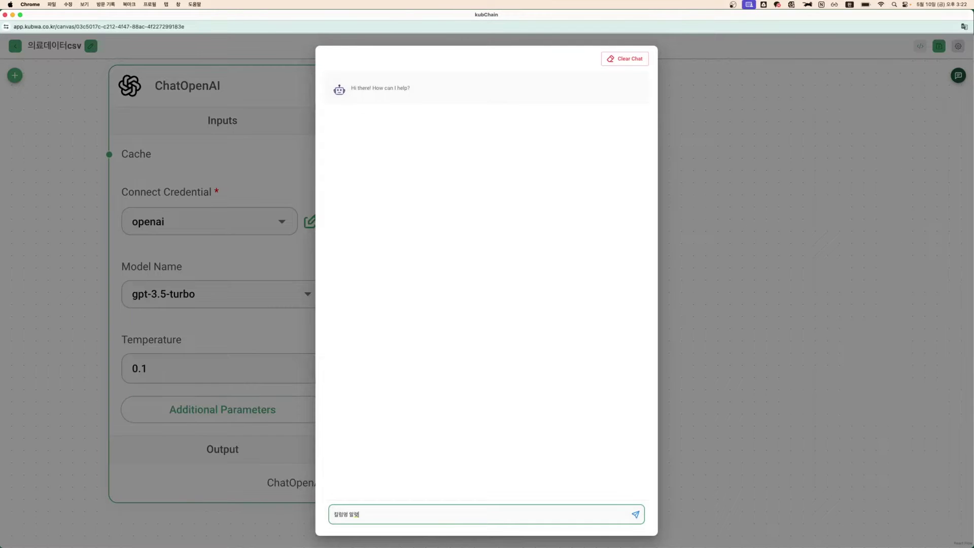
type("줘")
key("Return")
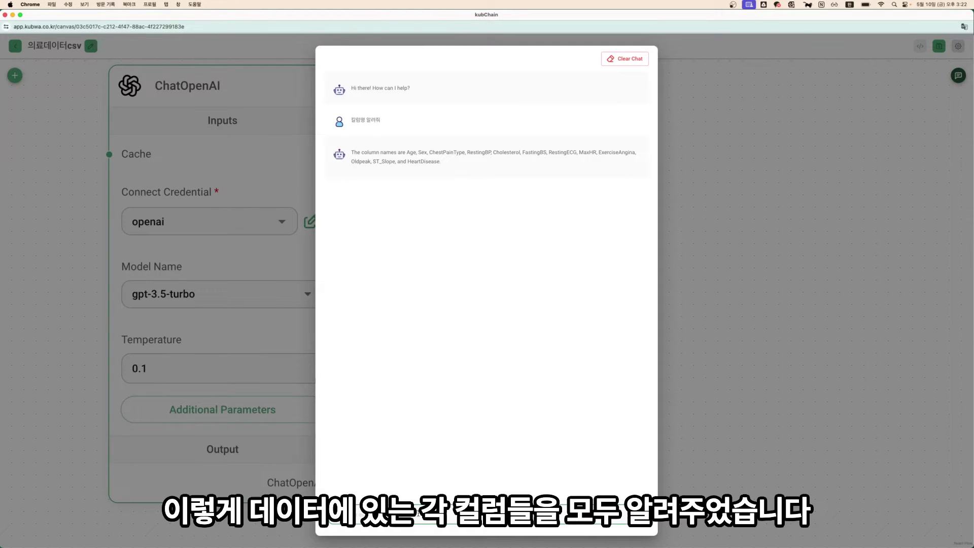
Ask the chatbot whether the data has missing values with "데이터에 결측치 있어?".
type("데이터에 결측")
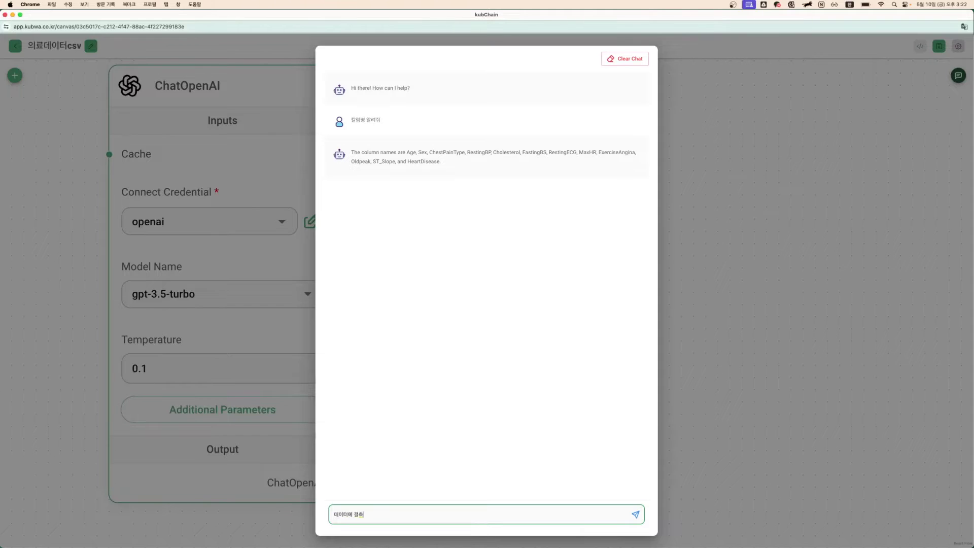
type("치 있어?")
key("Return")
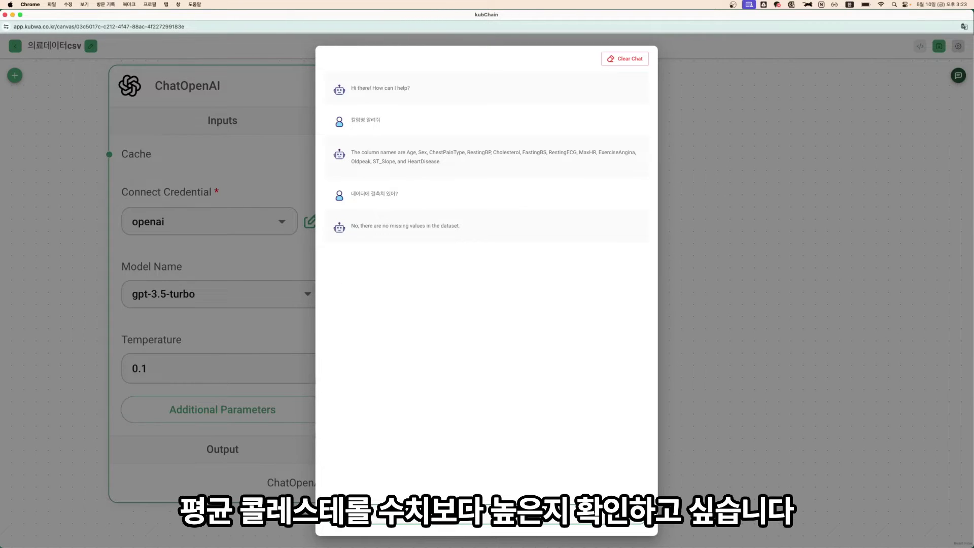
Ask the chatbot for the average cholesterol with "평균 콜레스테롤 알려줘".
type("평균 콜렛")
type("스테롤")
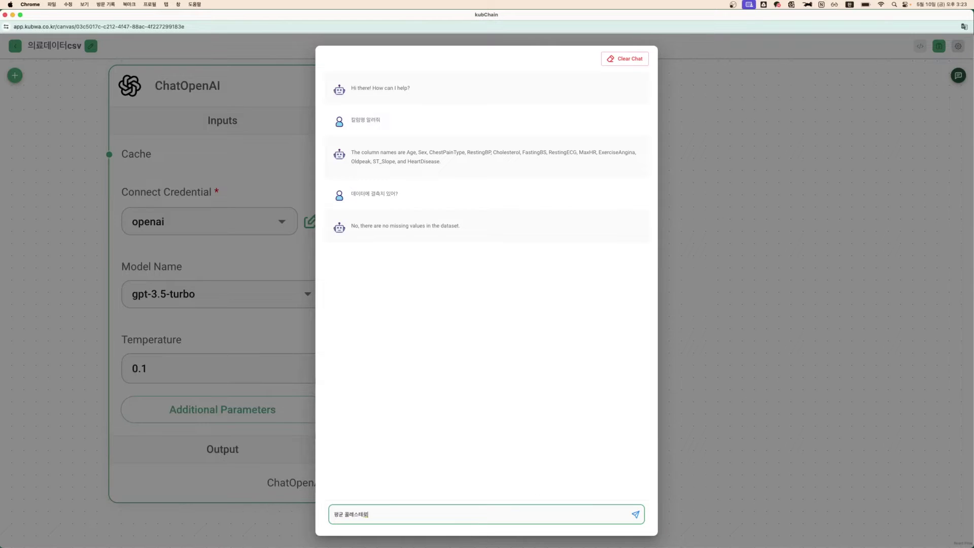
type(" 알려줘")
key("Return")
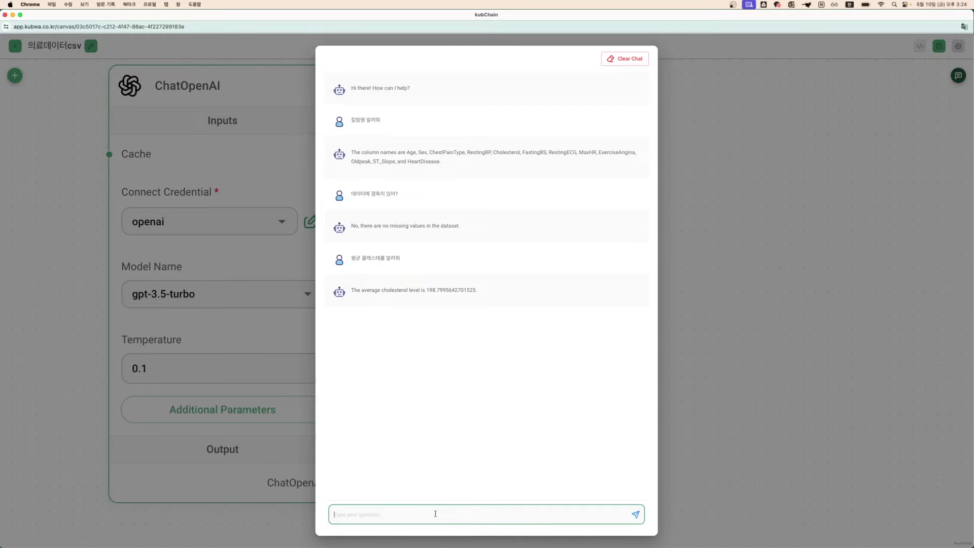
Ask the chatbot for the median cholesterol with "콜레스테롤 중앙값 알려줘".
type("콜레스테롤 중이")
type("ㅇㄱ")
type(" 알려줘")
key("Return")
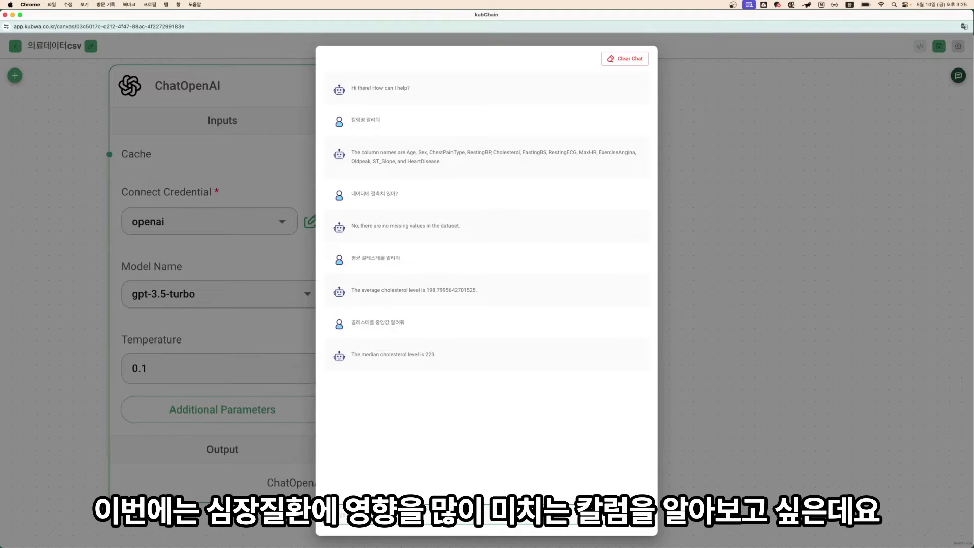
Ask the chatbot for the correlation between Heart Disease and the other columns with "Heart Disease 다른 컬럼들 사이의 상관관계 알려줘".
key("Caps_Lock")
type("Heart Disease")
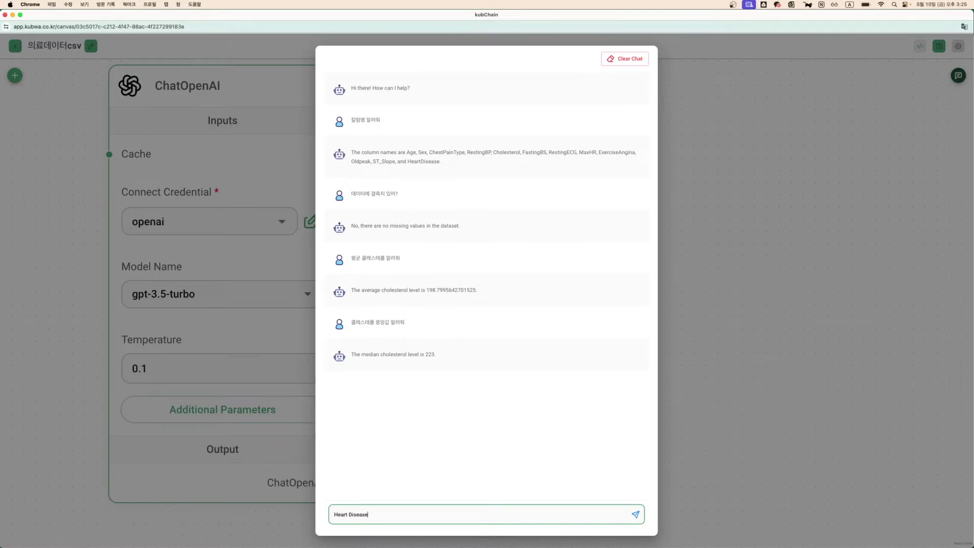
key("Caps_Lock")
type("다른 컬럼들")
type(" 사의")
type("의 상관관")
type("계 알려줘")
key("Return")
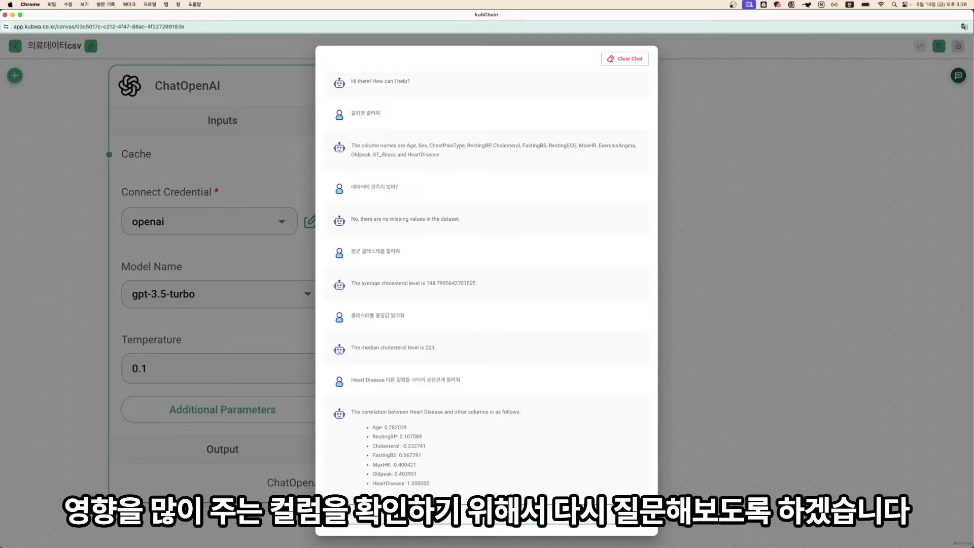
Ask in Korean for Heart Disease's correlations with the other columns, names and values ordered from the highest absolute value, and compare MaxHR in both answers.
key("Caps_Lock")
type("Disease")
key("Caps_Lock")
type("와")
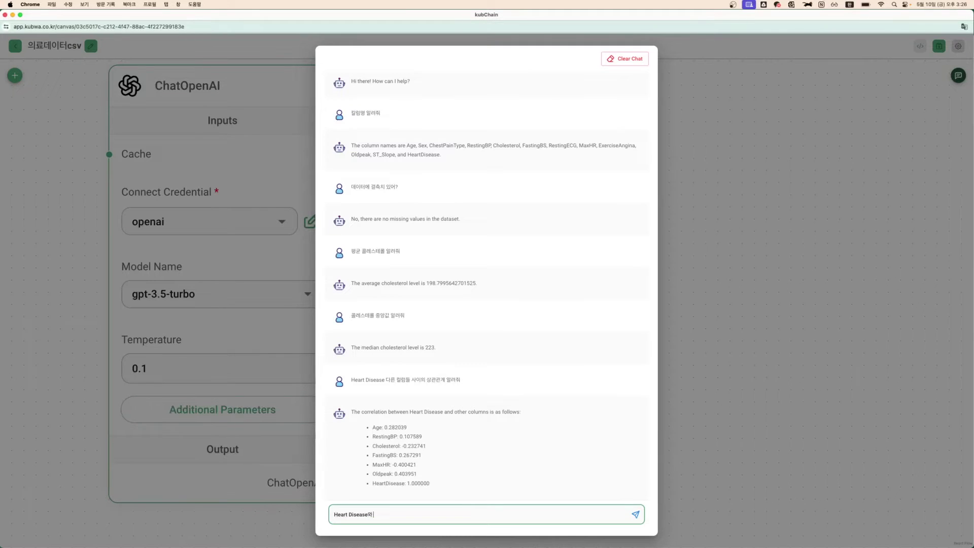
type(" 다른 컬럼들 사이")
type("의 상관관계를 ㄱ")
type("ㅜ하고")
type(", 절")
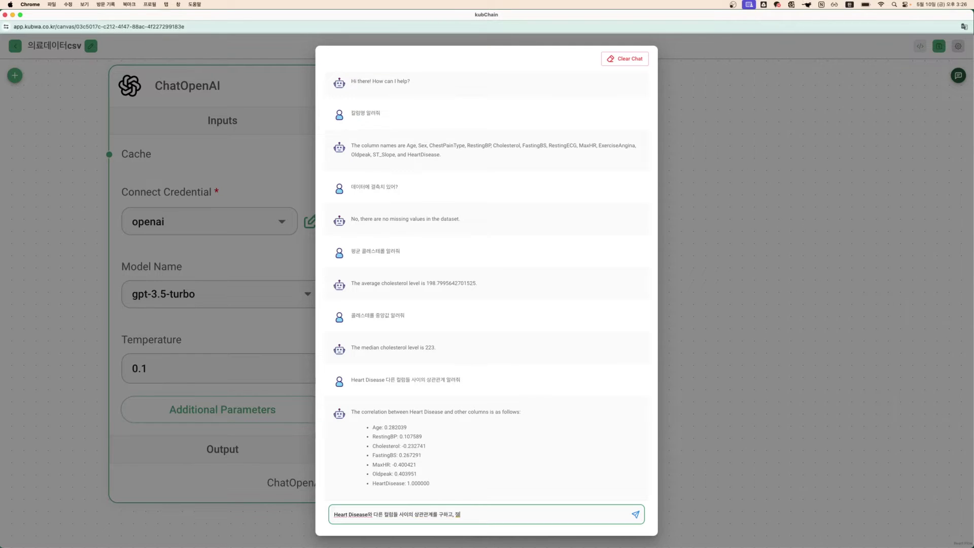
type("대값이 가장 높의")
type(" 컬럼")
type("부터 순서")
type("대로 ㄱ")
type("ㄹ럼명 ㄱ")
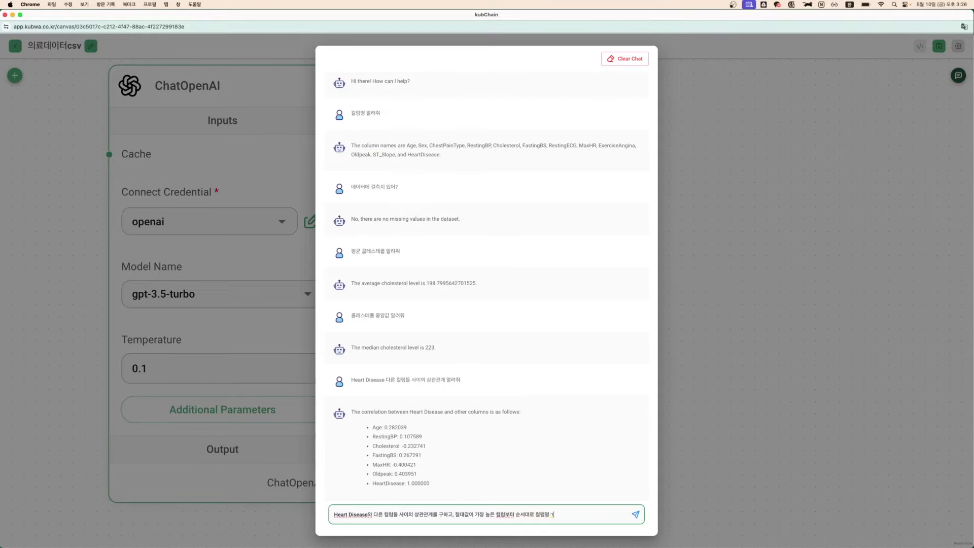
type("ㅘ 산")
key("BackSpace")
type("ㅇ관관ㄱㅏㄹ려줘")
key("Return")
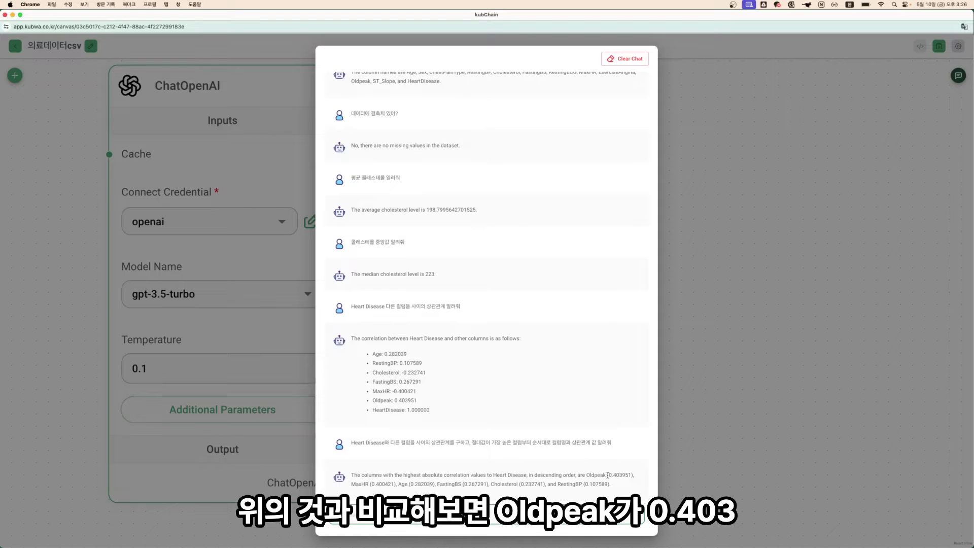
left_click_drag(373, 391, 403, 390)
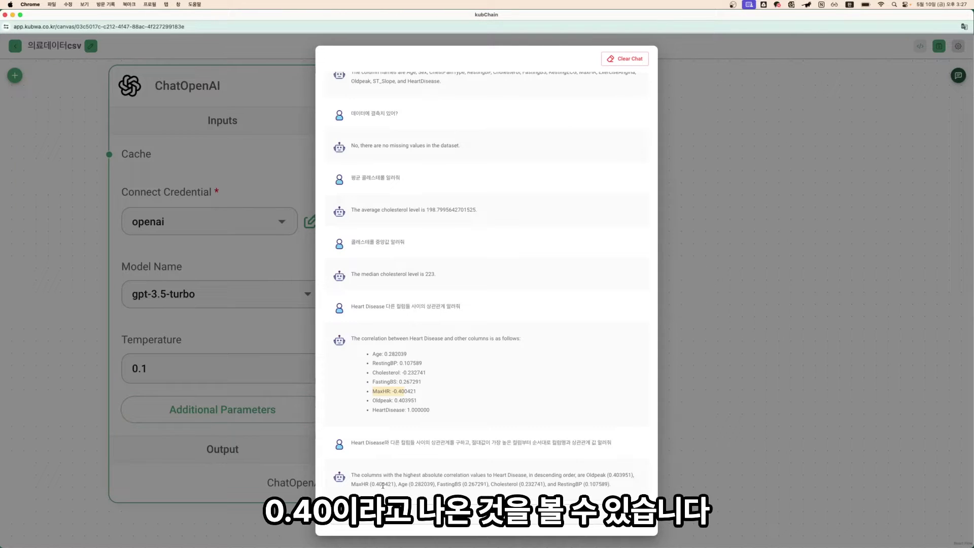
left_click(394, 409)
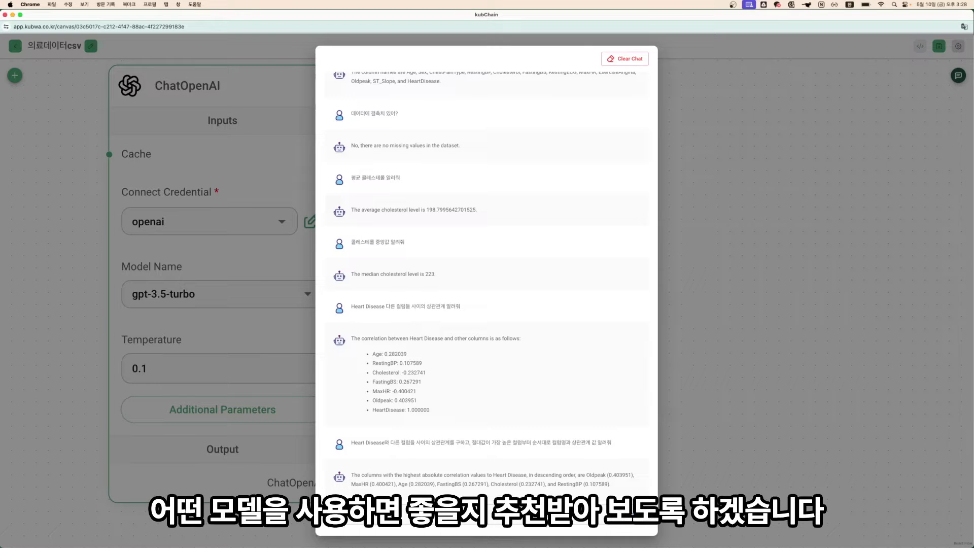
Ask which model suits predicting Heart Disease: "이 데이터를 가지고 Heart Disease를 예측하는 모델을 만들려고 해, 어떤 모델을 사용하면 좋을까?".
type("이 데이")
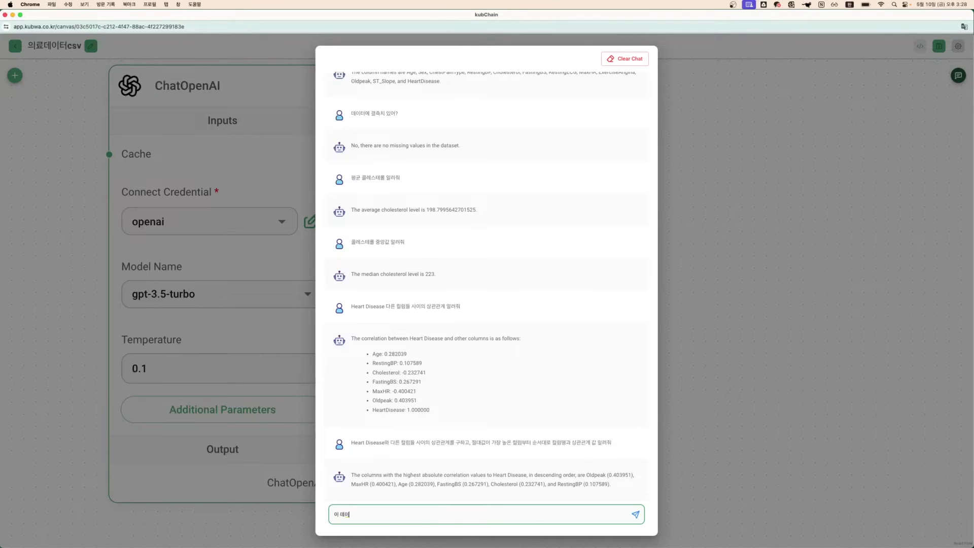
type("터를 가지고")
key("Caps_Lock")
type("Heart Disease")
key("Caps_Lock")
type("를 예측하는 모델을 만들려")
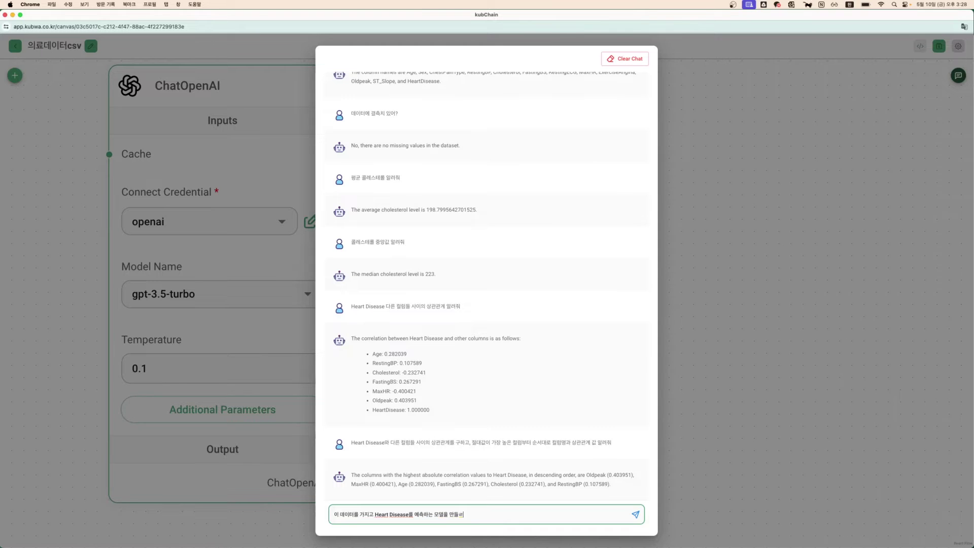
type("고 히, 어떤 모델을 사용하면 좋을까?")
key("Return")
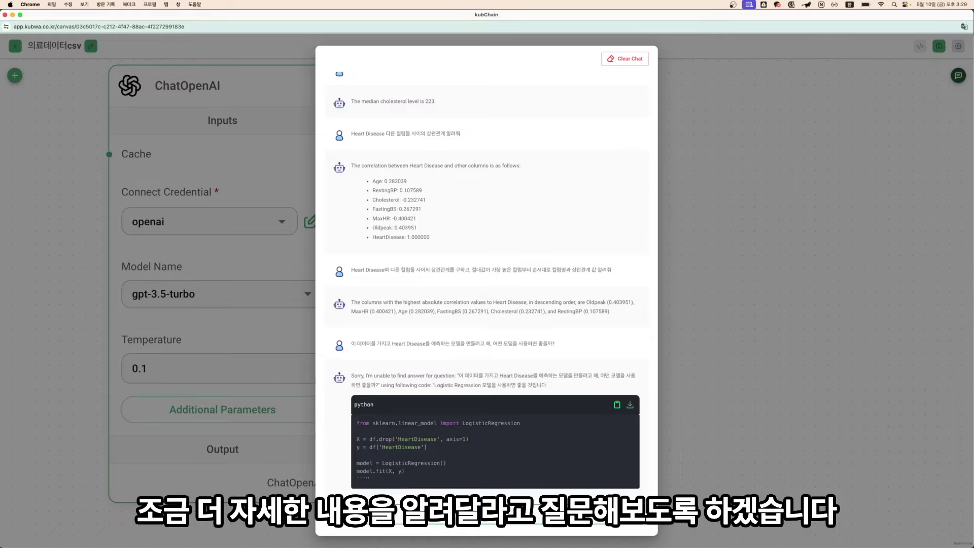
Ask the chatbot for code that builds the model with "Logisitic Regression 모델은 어떻게 만드는지 코드 알려줘".
type("Logisitic")
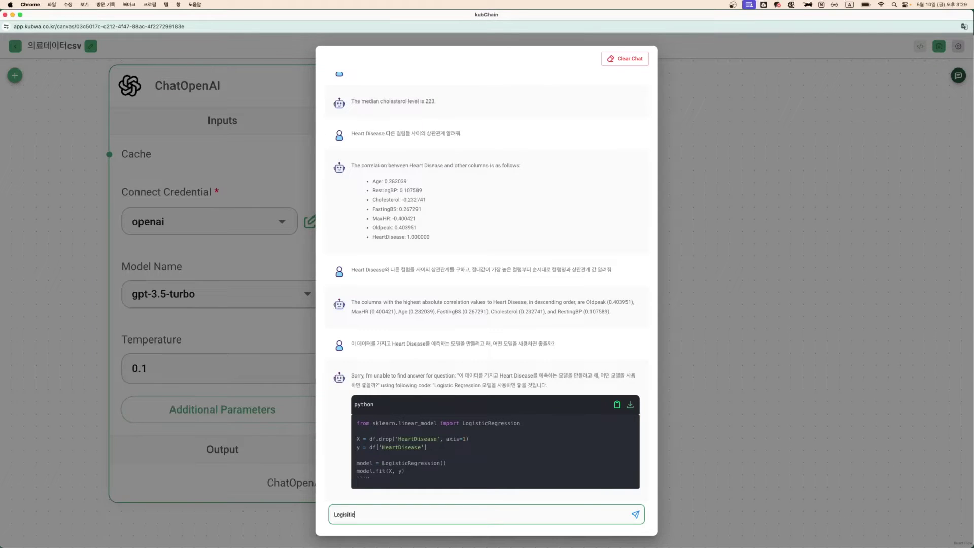
type(" Regression")
key("ctrl+space")
type("모델은 어떨")
type("게 만드는지 ㅅ")
type("드 알려줘")
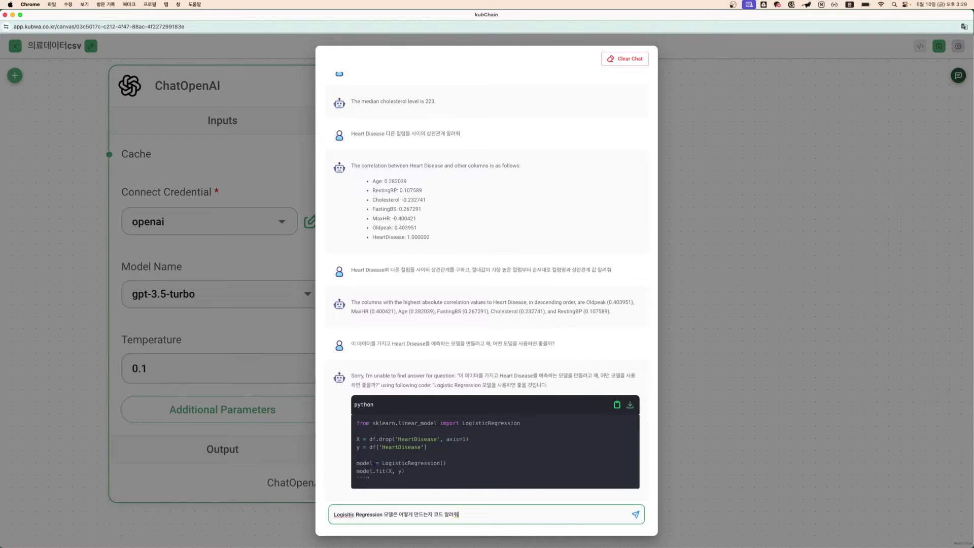
key("Return")
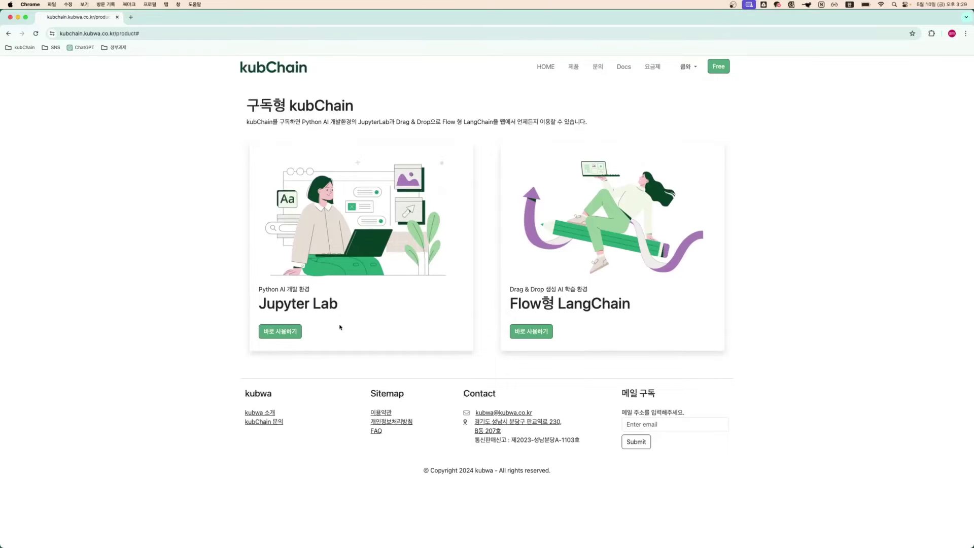
Launch Jupyter Lab from the kubChain product page.
left_click(281, 335)
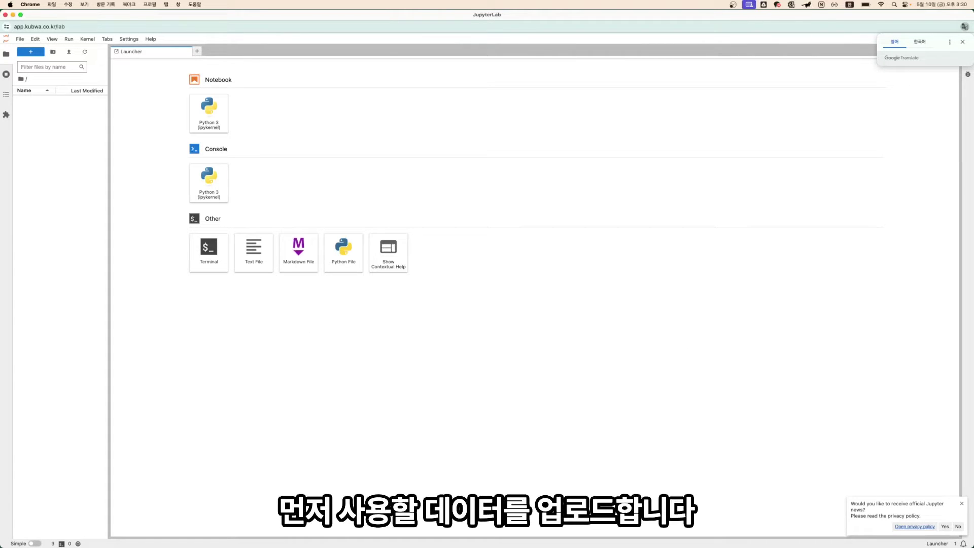
Upload the heart disease data file 01_데이터_heart.csv to the JupyterLab root folder.
left_click_drag(432, 192, 58, 188)
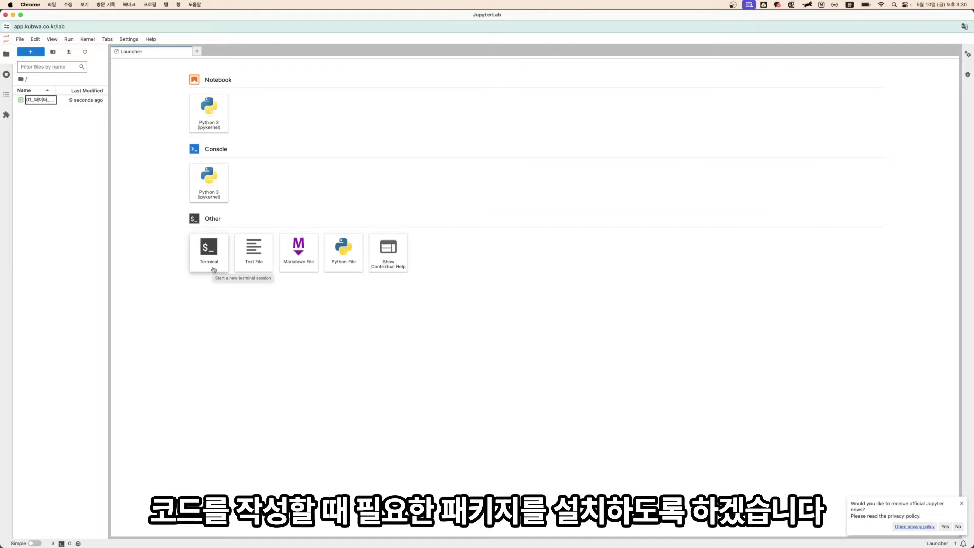
In a new terminal session, install the packages with "pip install numpy pandas scikit-learn matplotlib seaborn".
left_click(214, 270)
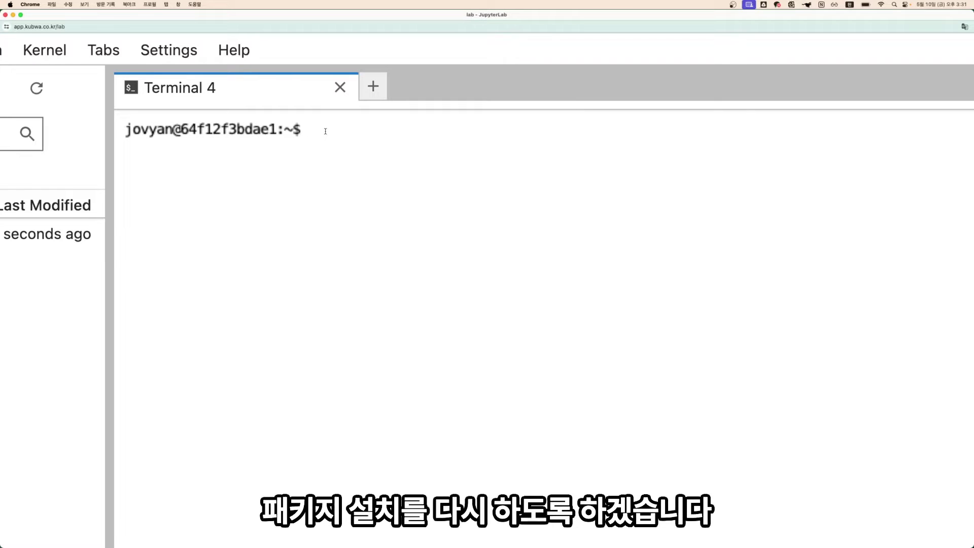
type("pip ")
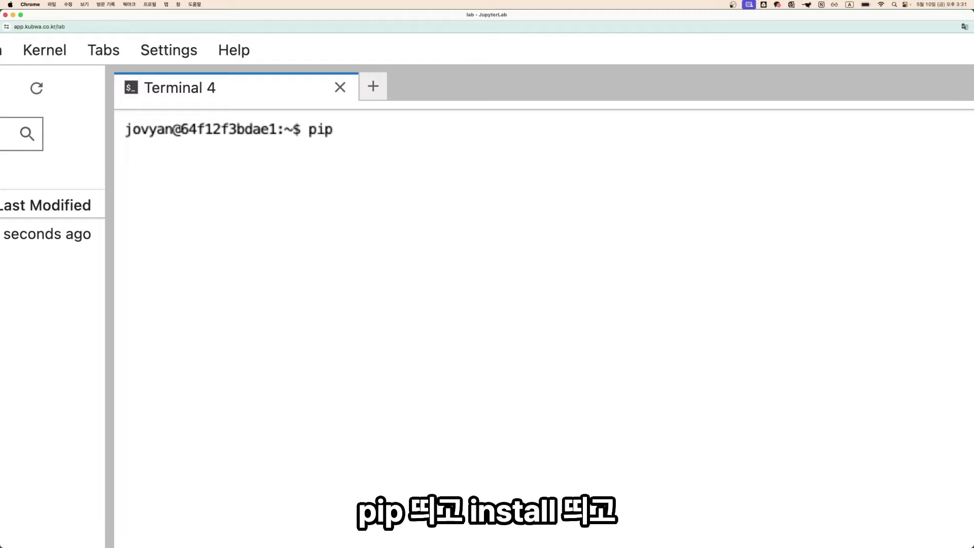
type("install")
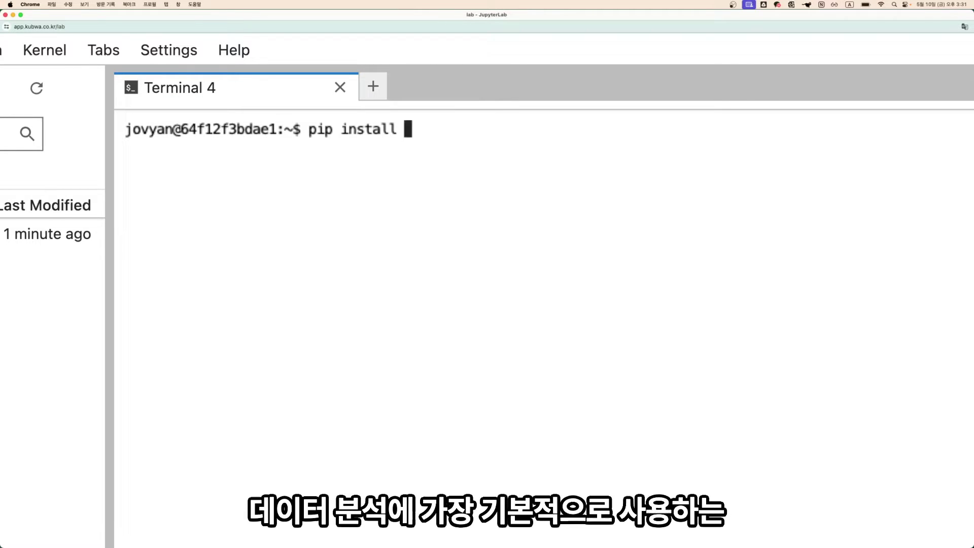
type("nu")
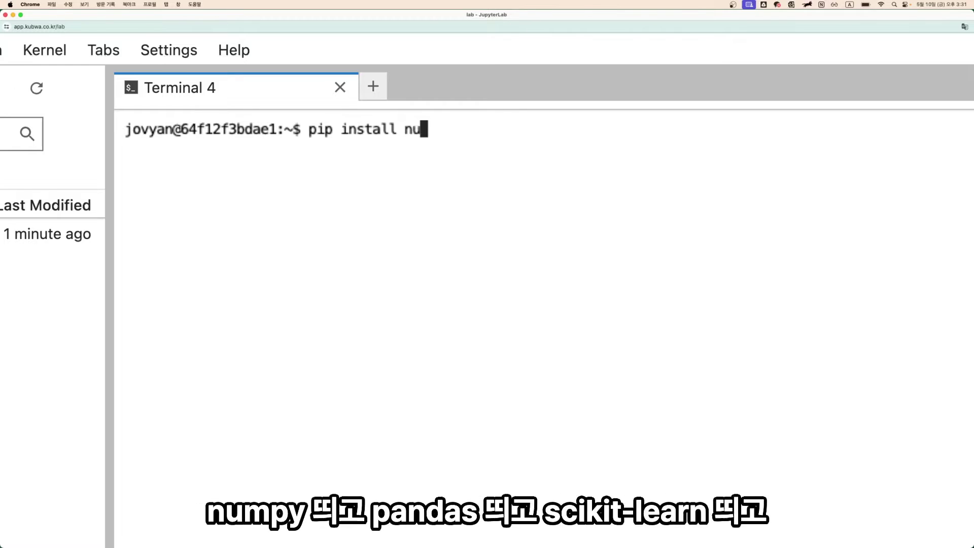
type("mpy pandas")
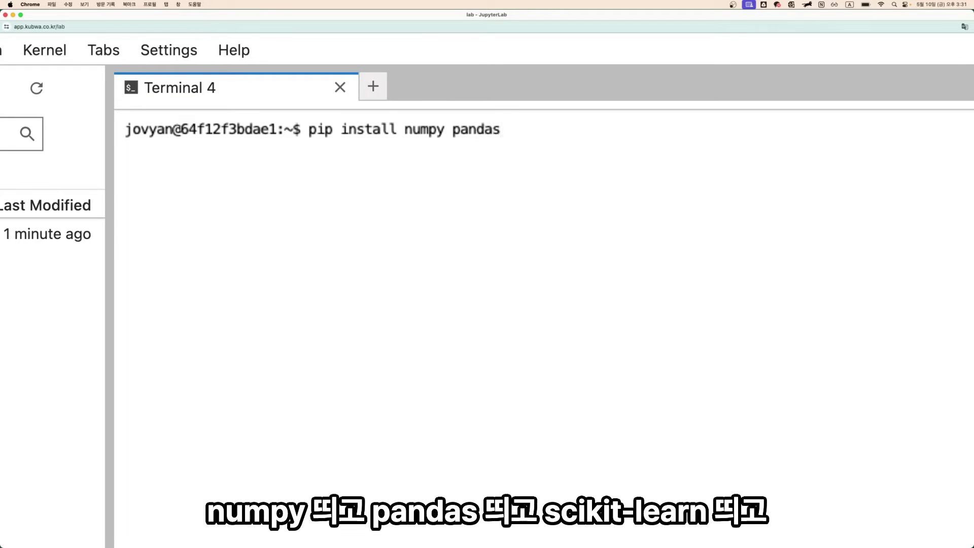
type(" scikit-learn")
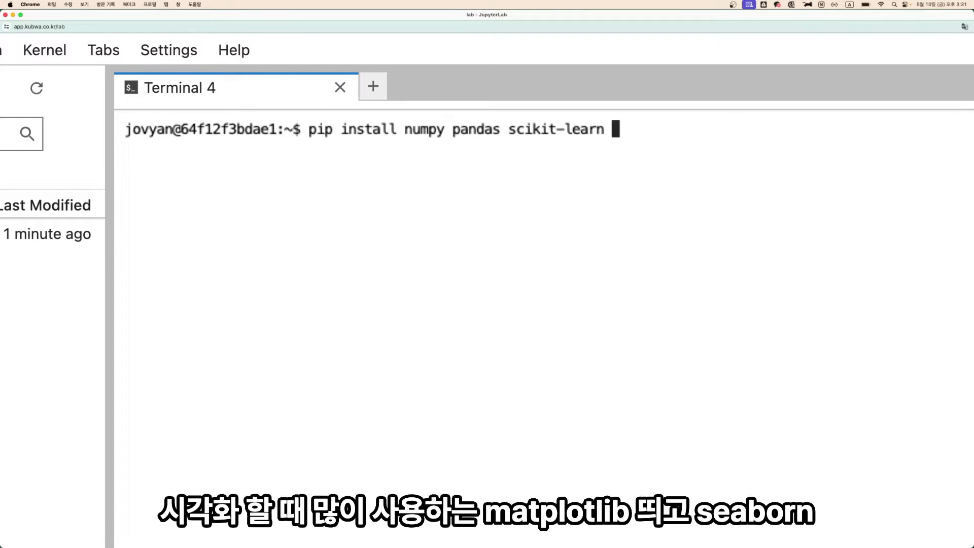
type(" matplot")
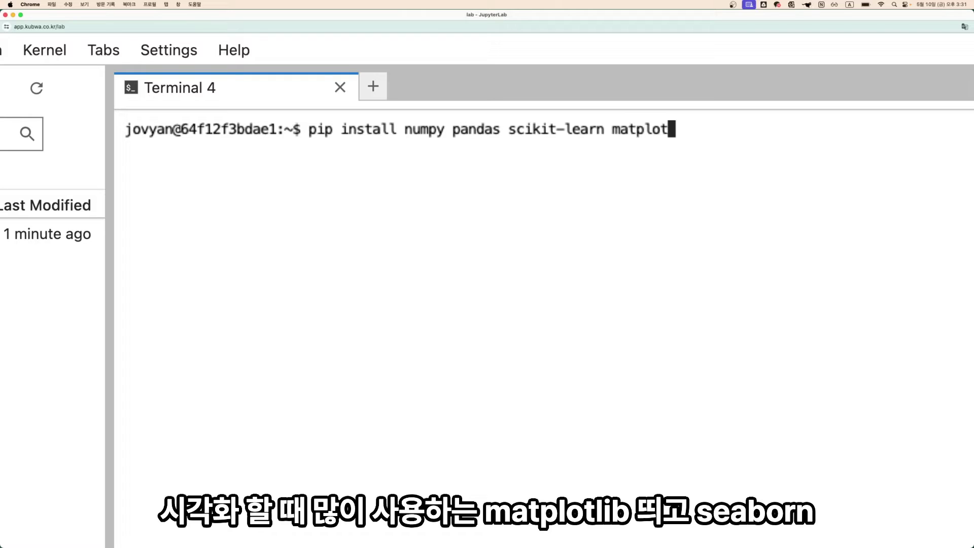
type("lib seab")
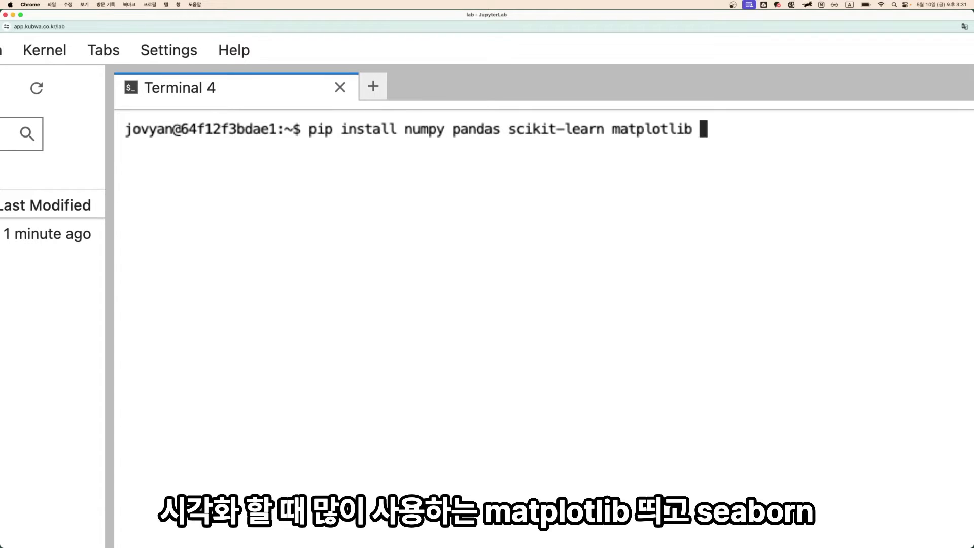
type("orn")
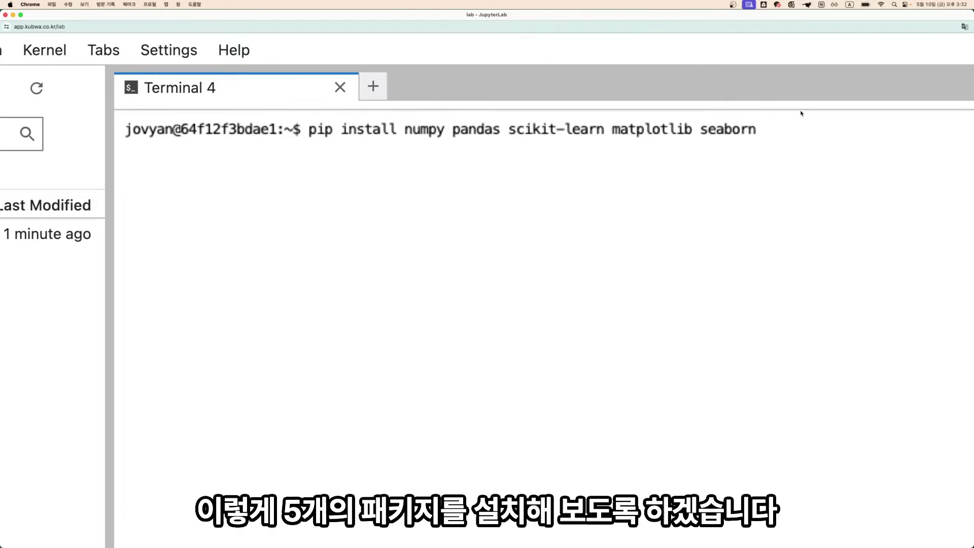
key("Return")
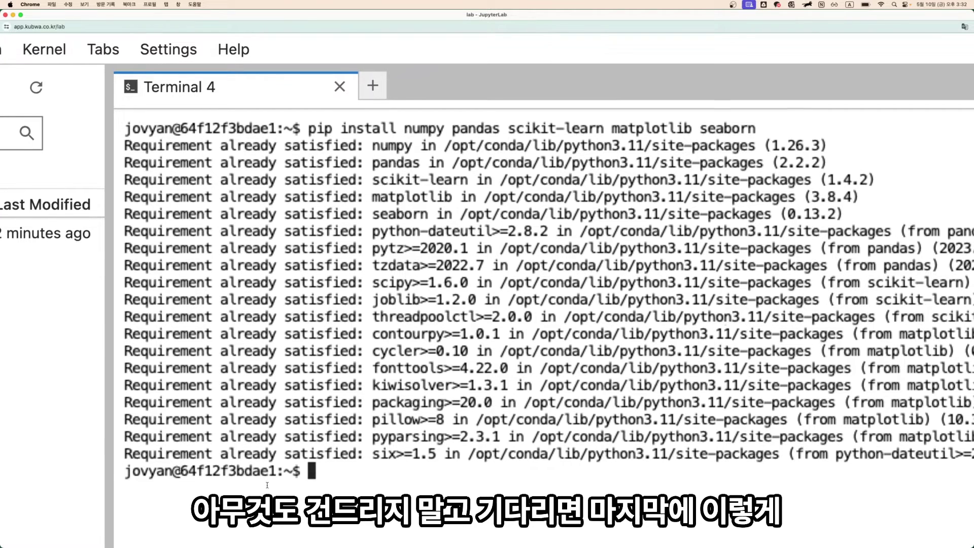
scroll(267, 485, "down", 4)
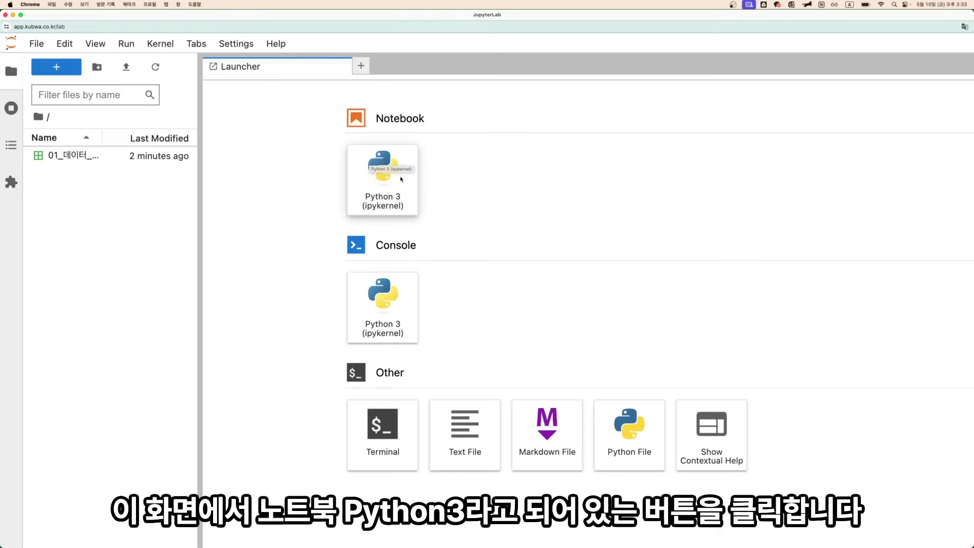
Create a Python 3 notebook and write "import pandas as pd" in its first cell, running that cell twice.
left_click(370, 163)
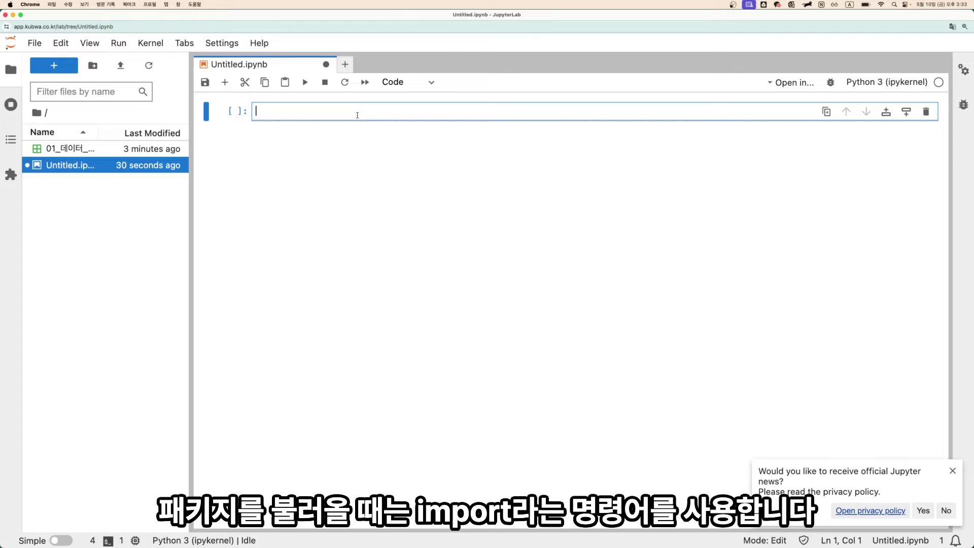
type("imp")
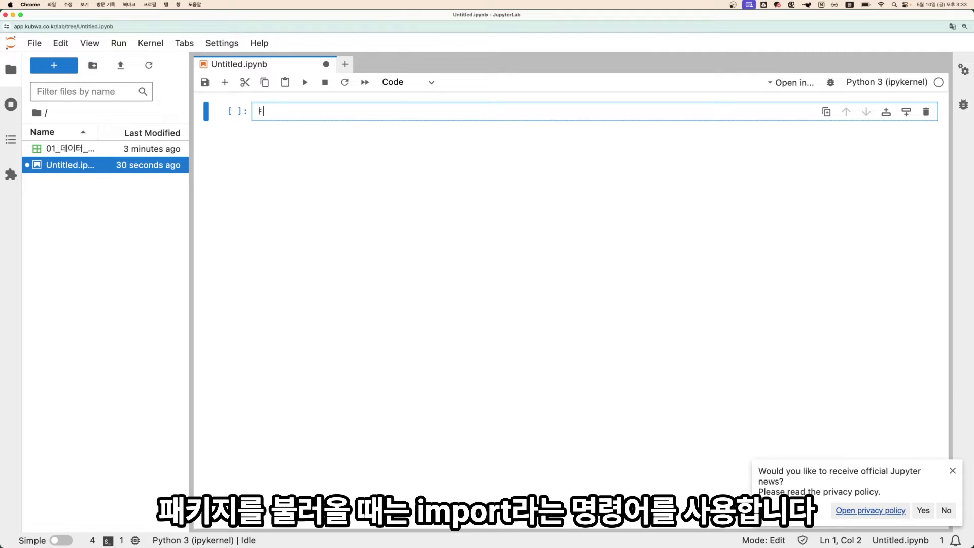
type("ort")
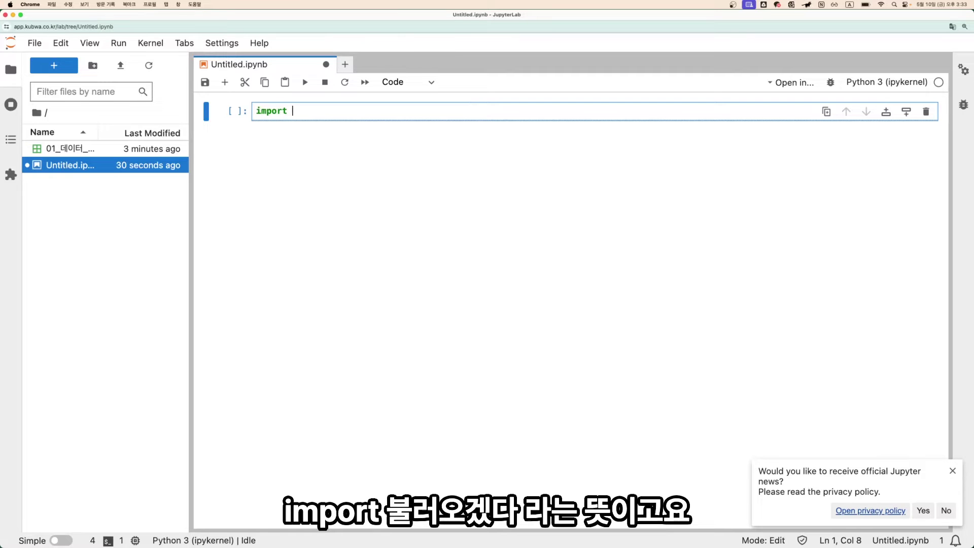
type(" pandas ")
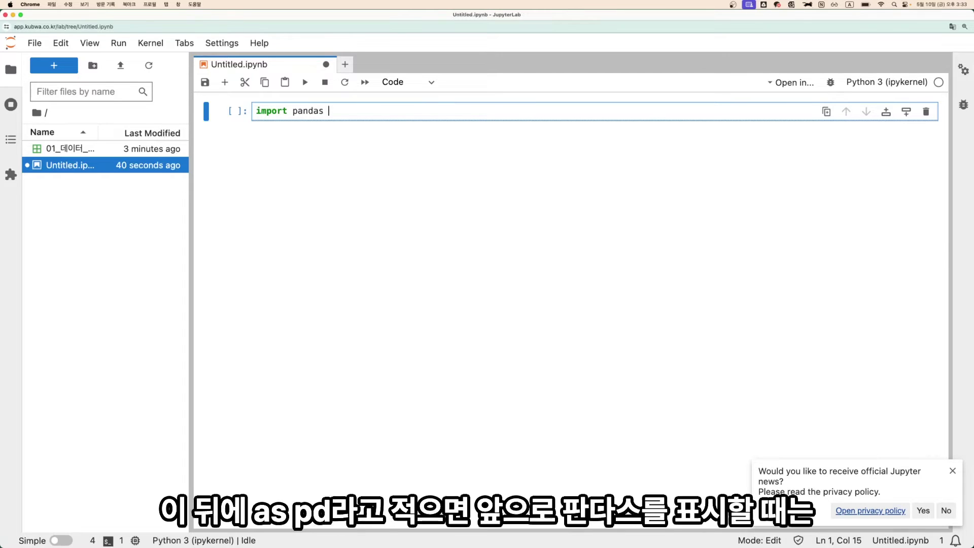
type("as pd")
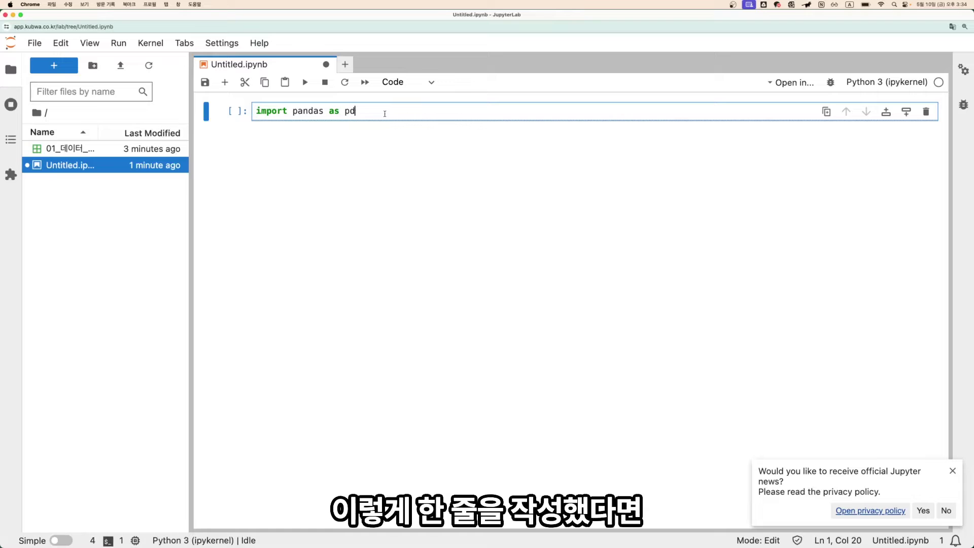
left_click(306, 82)
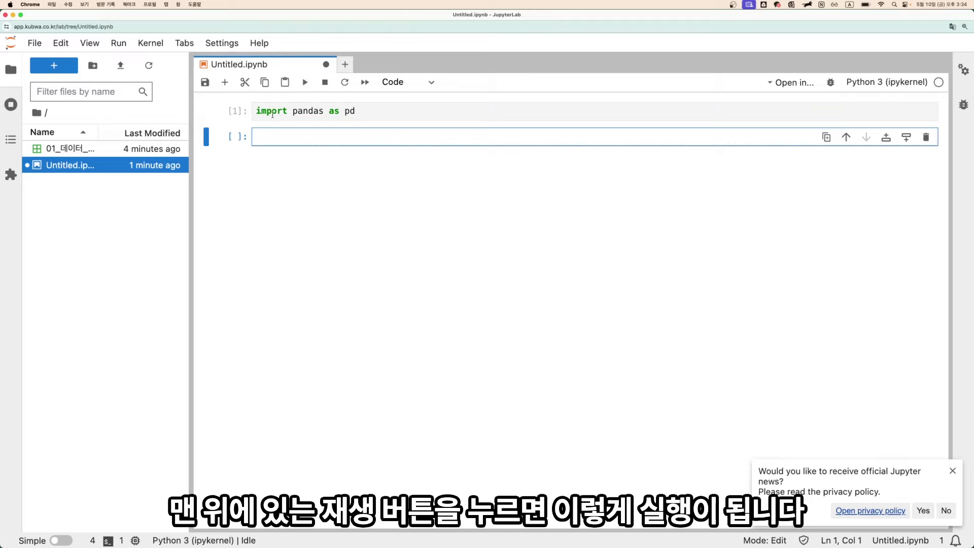
left_click(382, 110)
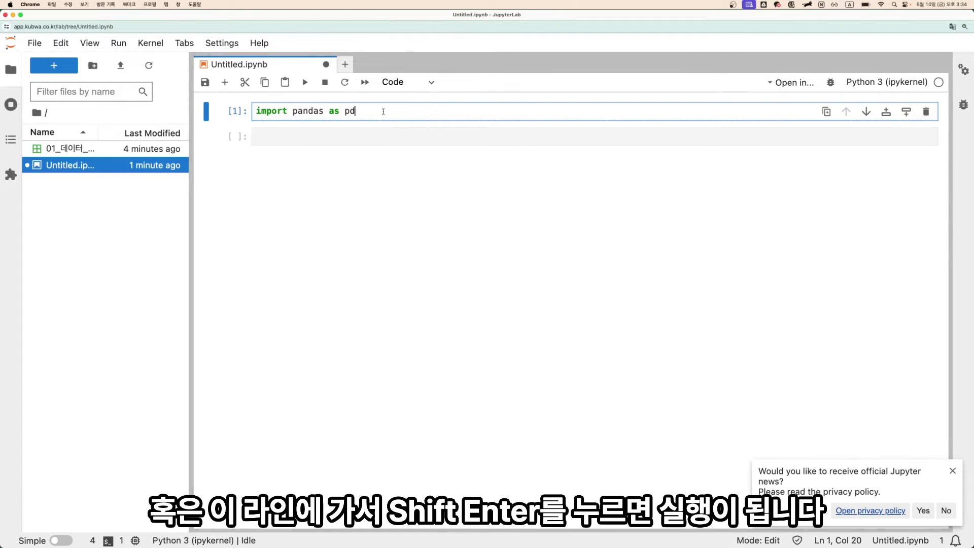
key("shift+Return")
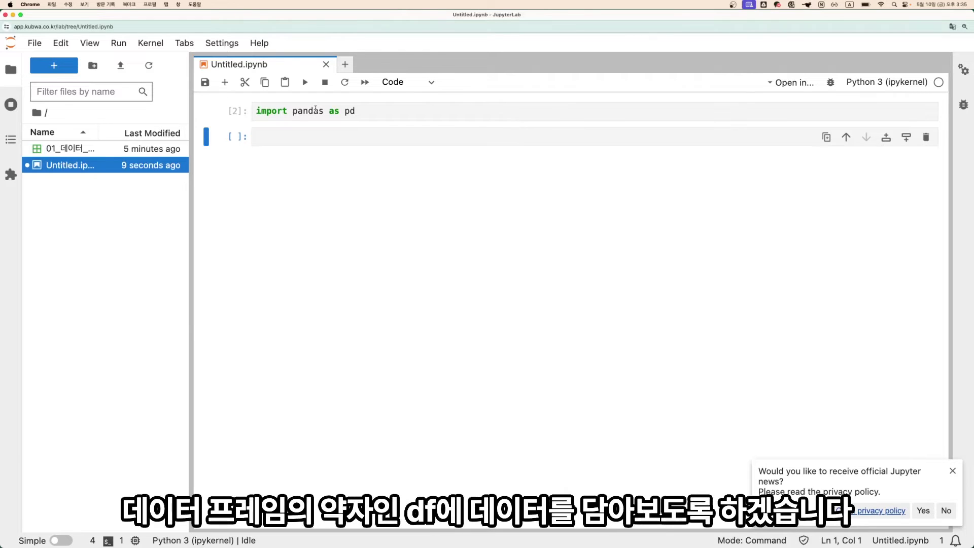
In the second cell, begin assigning the variable df using the short pandas alias: "df = pd".
left_click(312, 142)
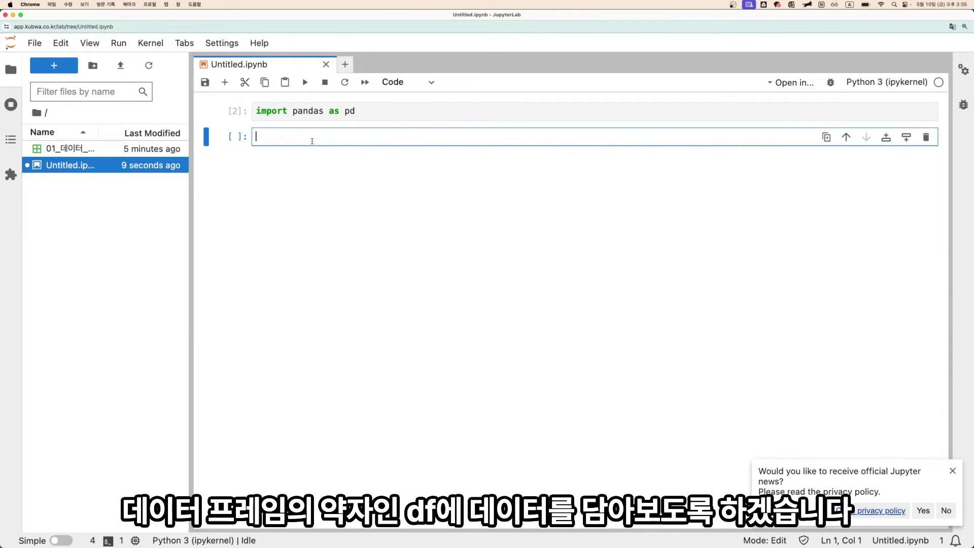
type("df")
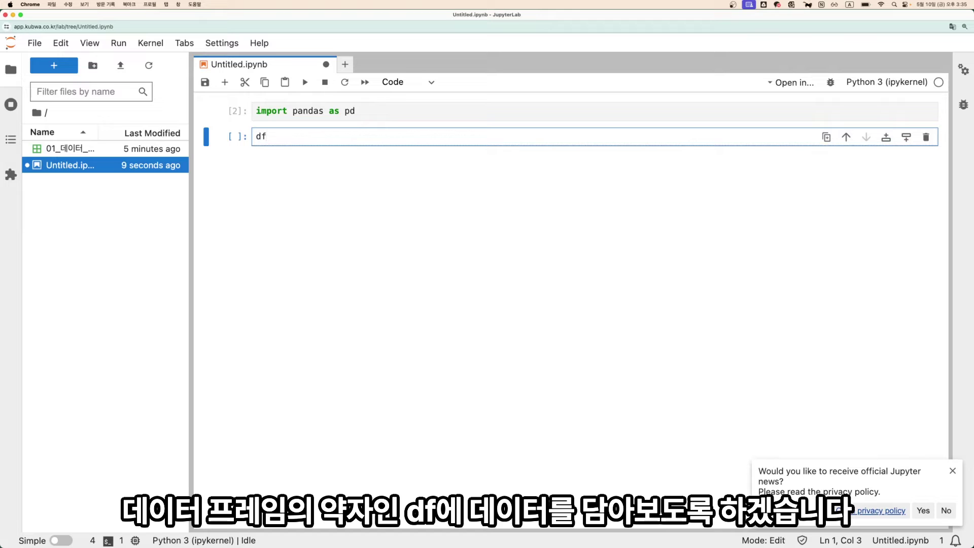
type(" = ")
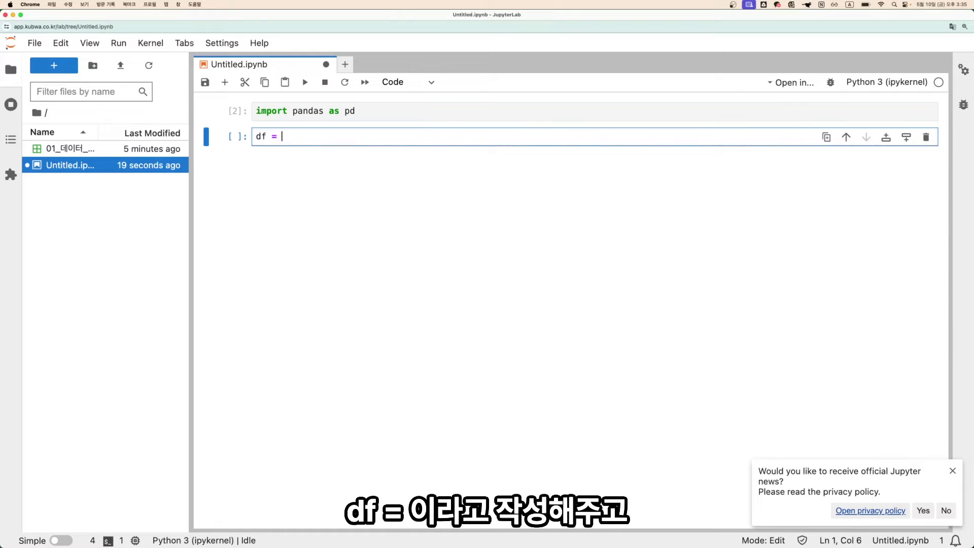
type("pandas")
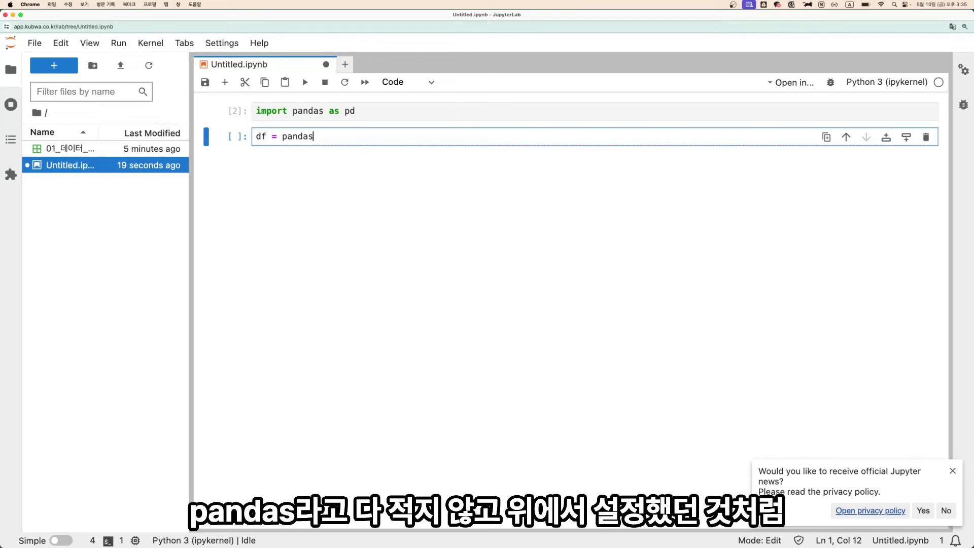
key("BackSpace")
key("BackSpace")
key("BackSpace")
key("BackSpace")
key("BackSpace")
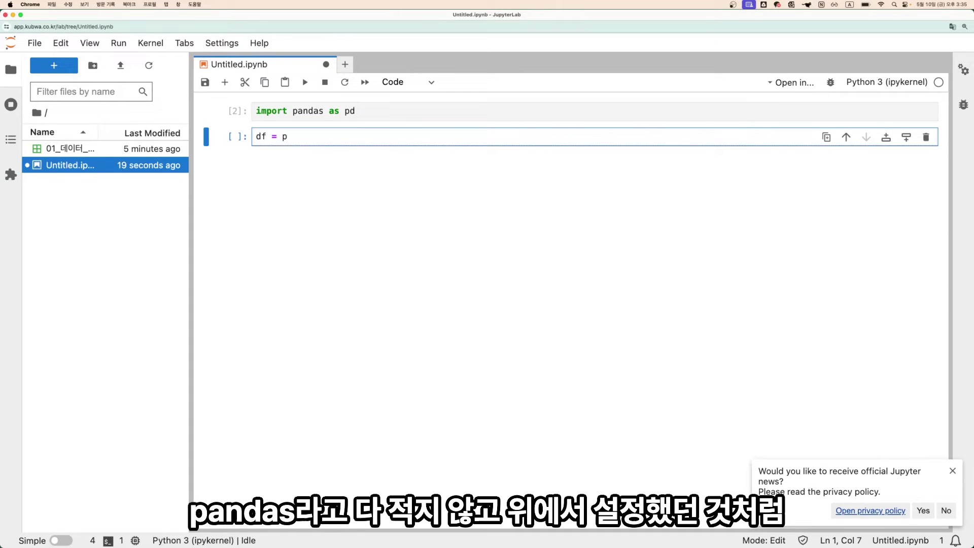
type("d")
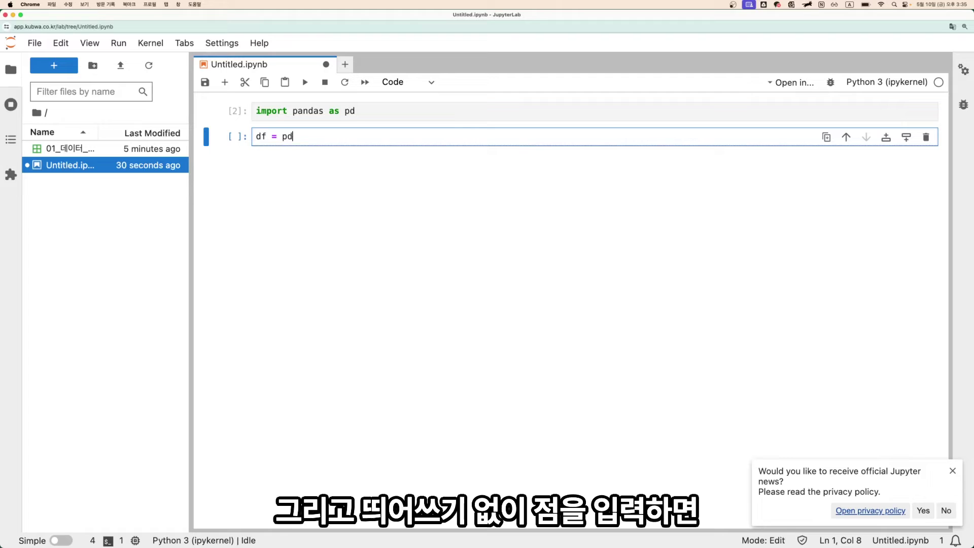
Extend the df assignment with pandas' read_csv function, chosen from the code completion suggestions for "read".
type(".")
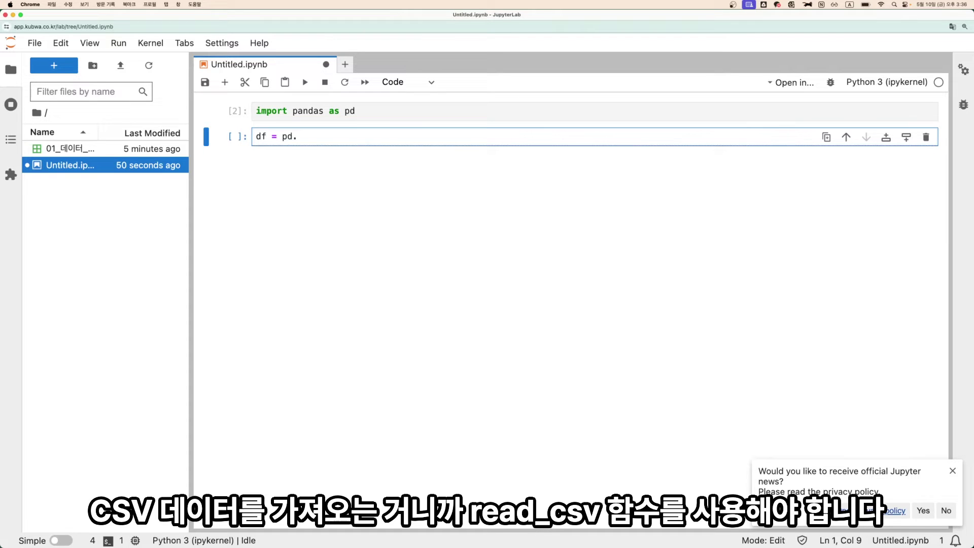
type("read")
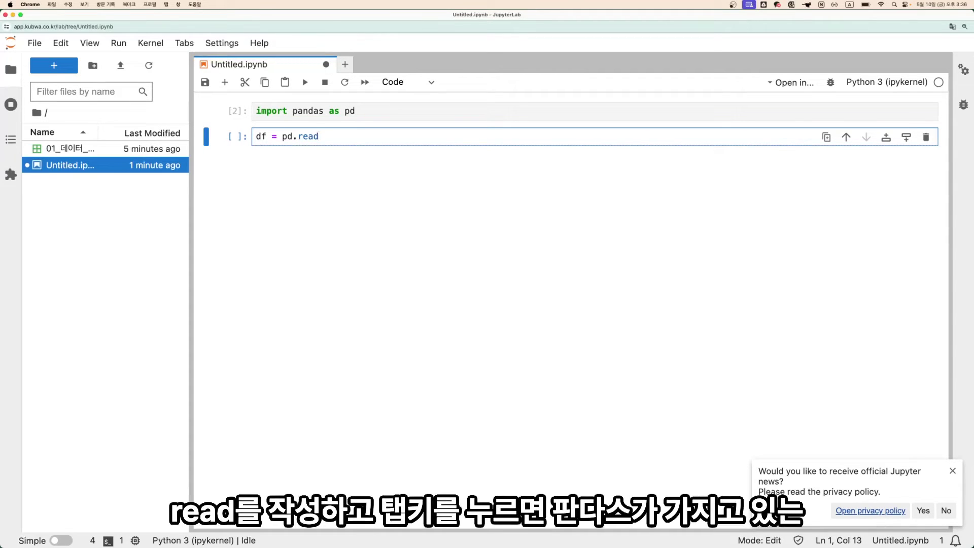
key("Tab")
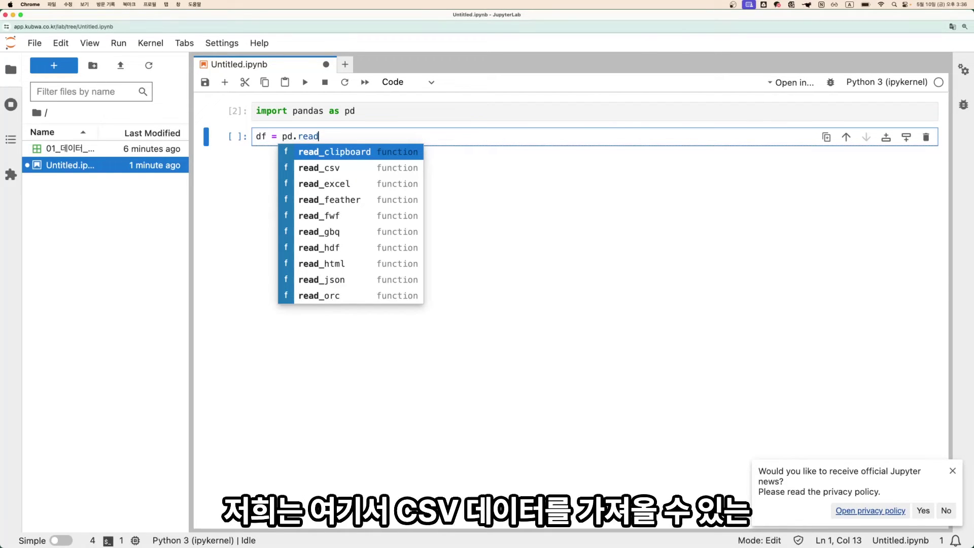
key("Down")
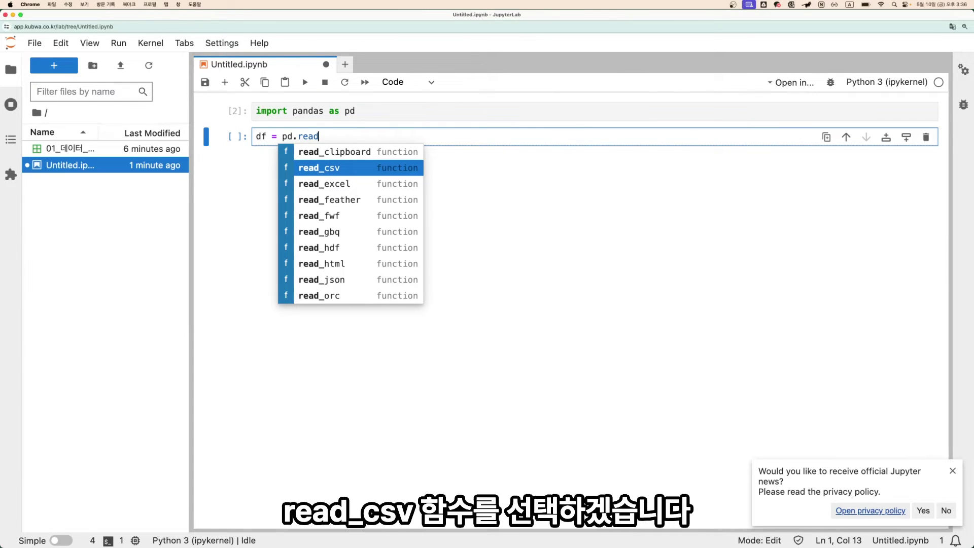
key("Return")
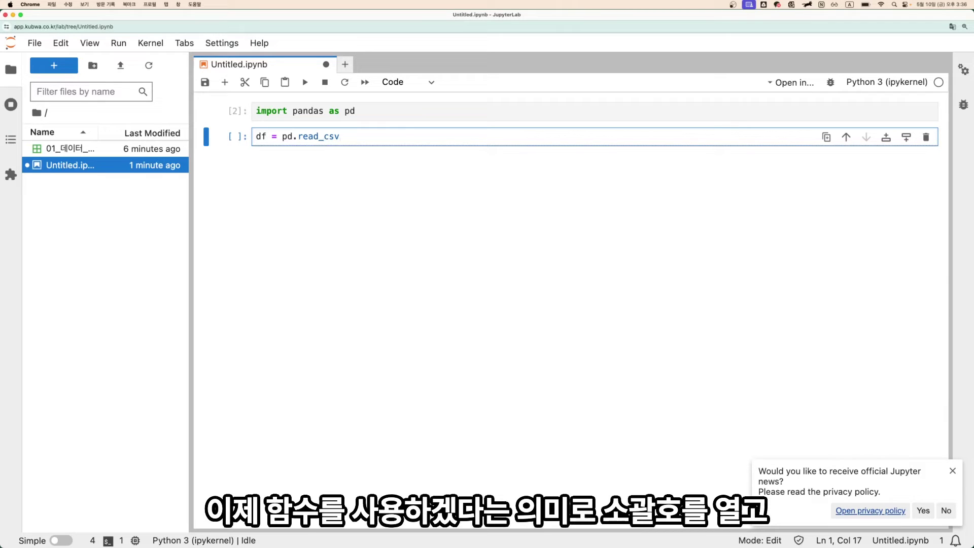
Complete the read_csv call with the file path '01_데이터_heart.csv', chosen from the completion suggestions for "01", and save the notebook.
type("('")
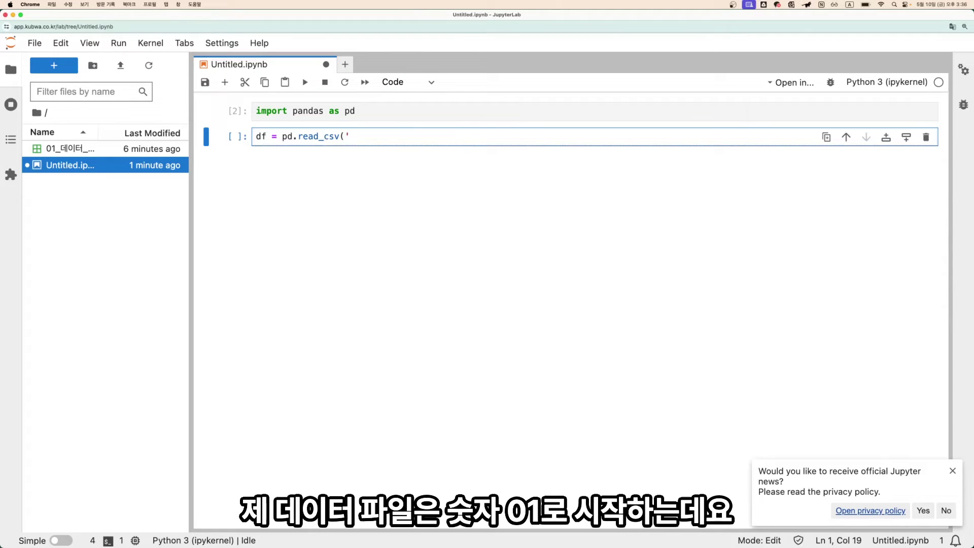
type("01")
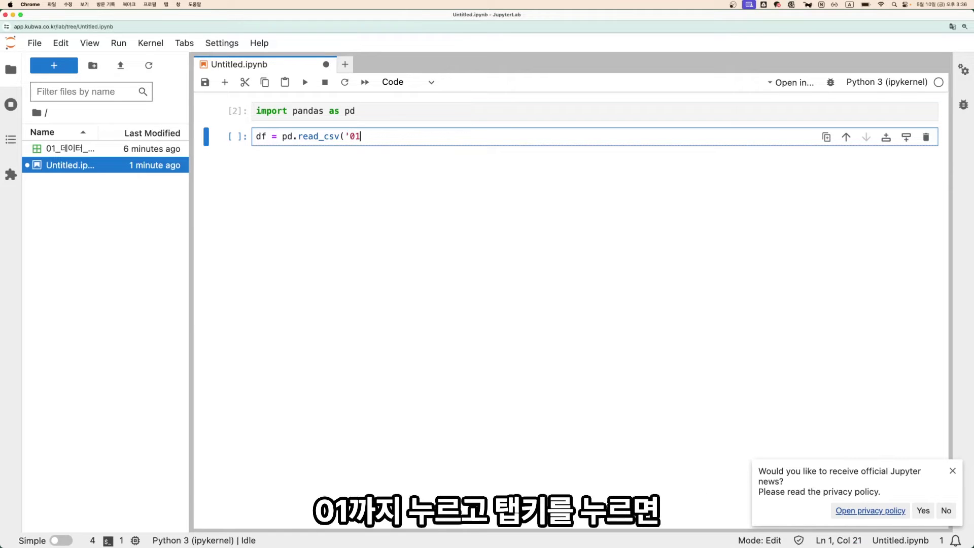
key("Tab")
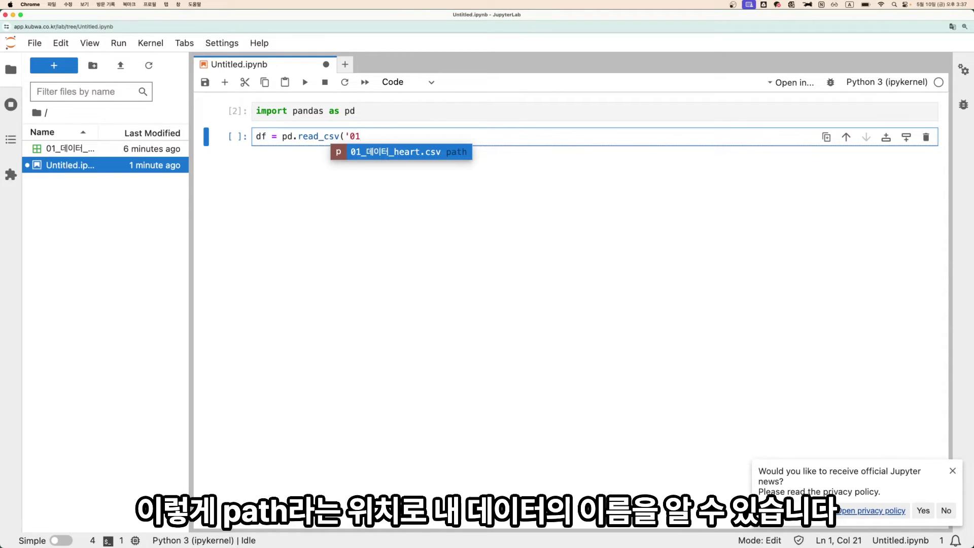
key("Return")
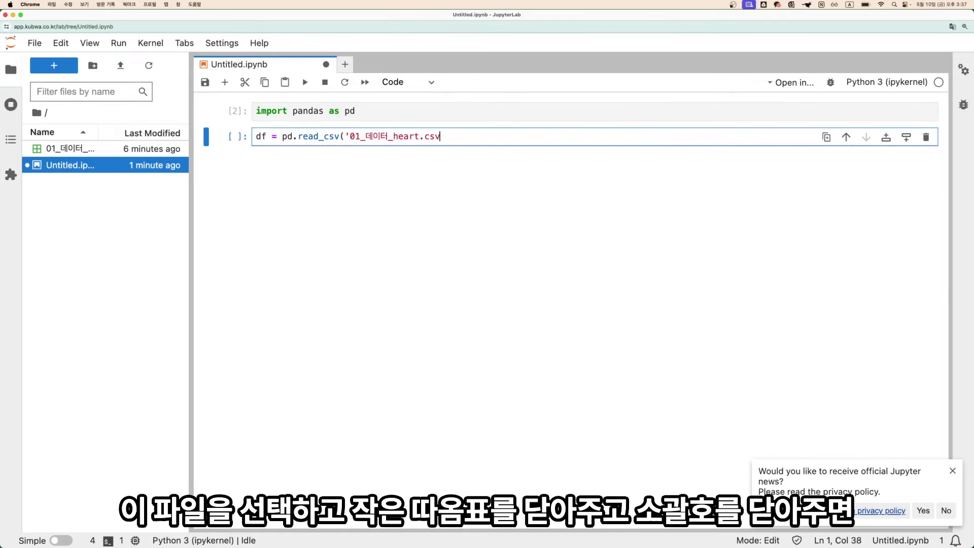
type("')")
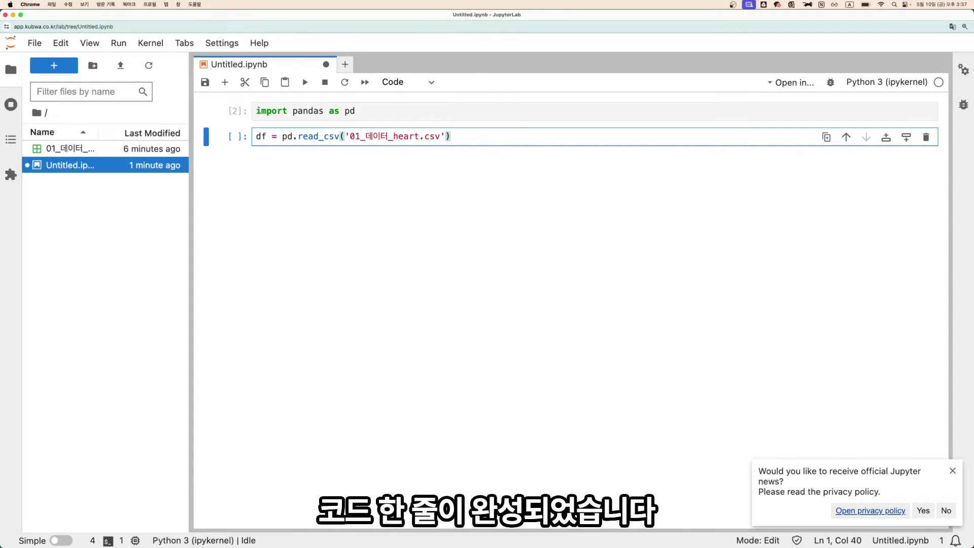
key("super+s")
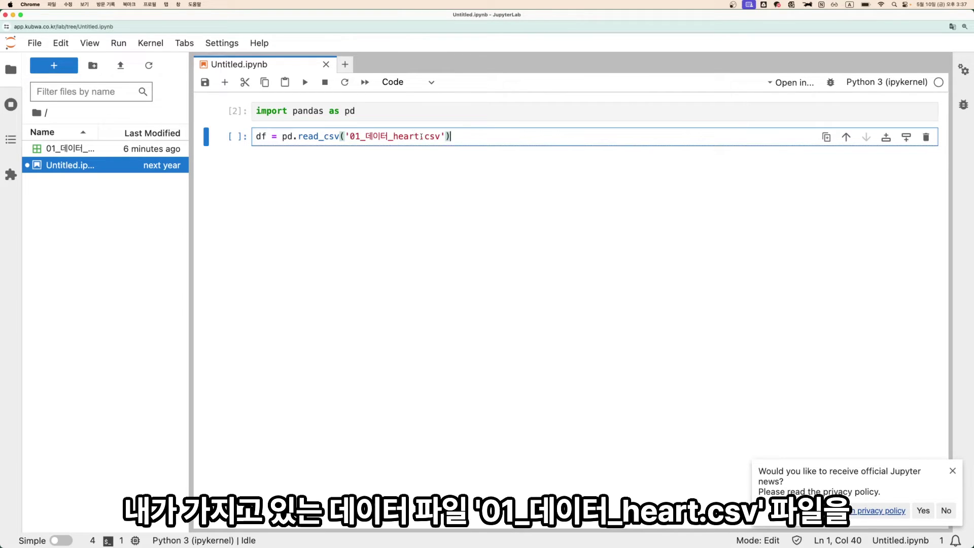
left_click_drag(446, 136, 339, 136)
left_click(289, 136)
left_click(297, 136)
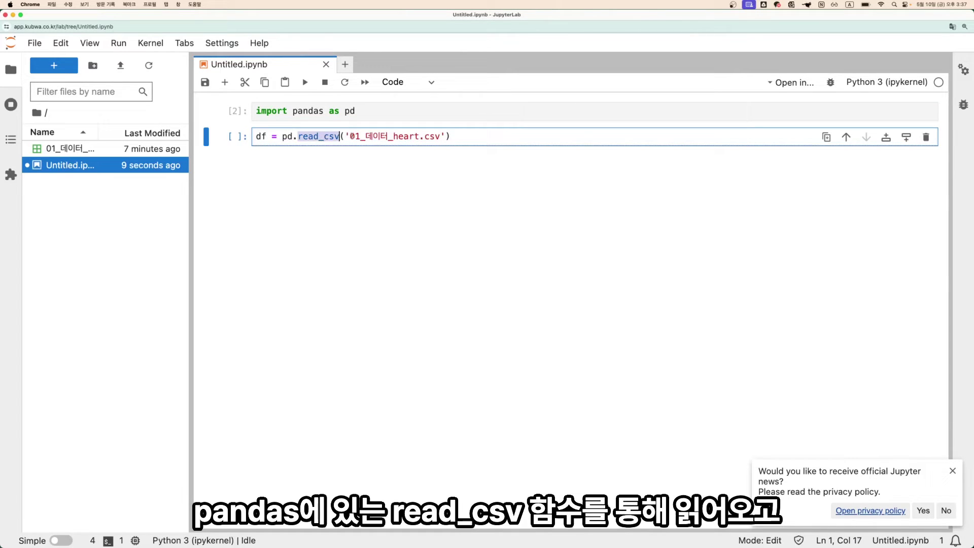
left_click(264, 136)
left_click_drag(267, 136, 257, 136)
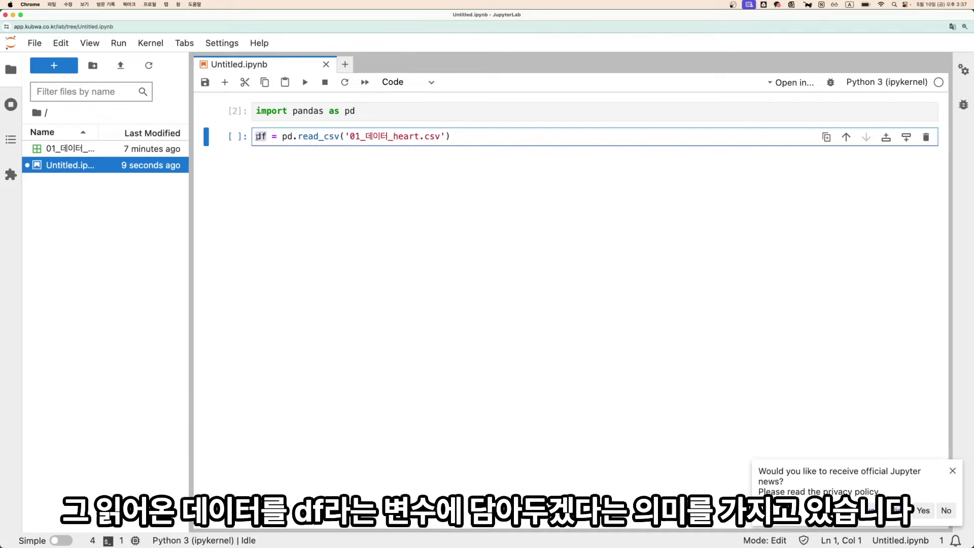
Run the cell that reads the CSV file, and display the loaded data by running "df" in a new cell.
left_click(478, 141)
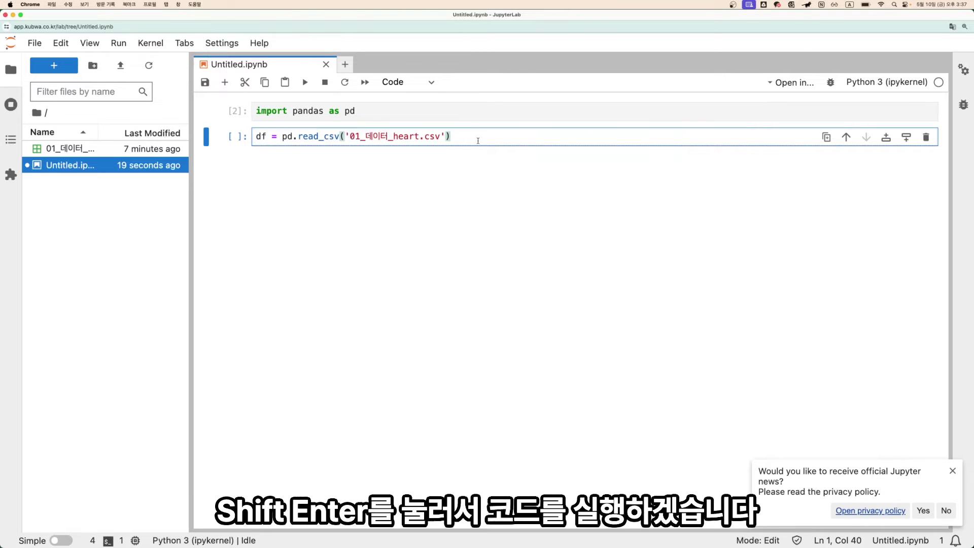
key("shift+Return")
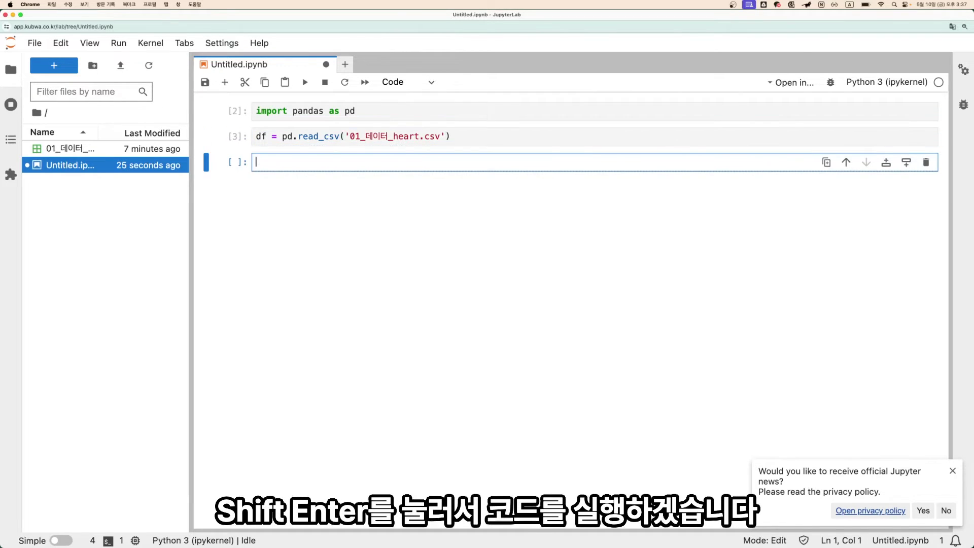
key("Escape")
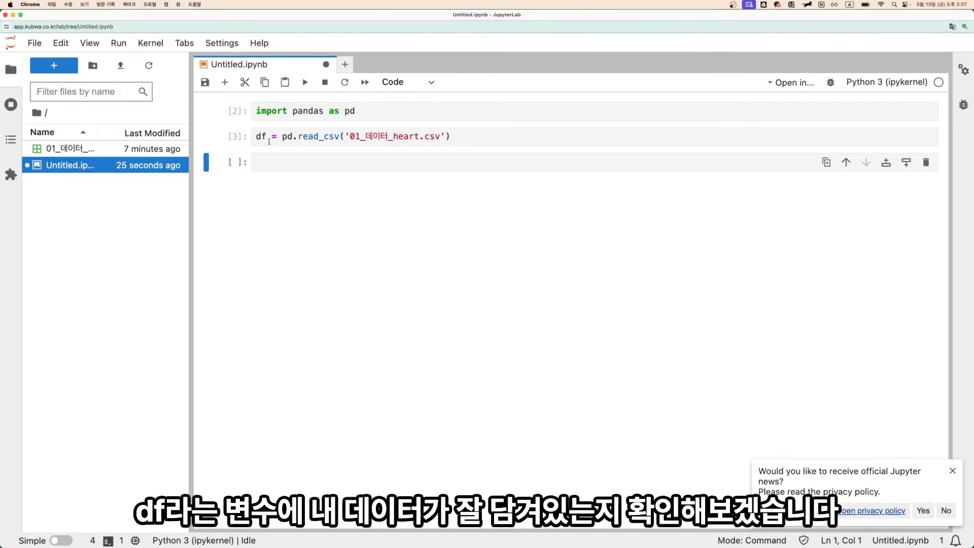
left_click(277, 165)
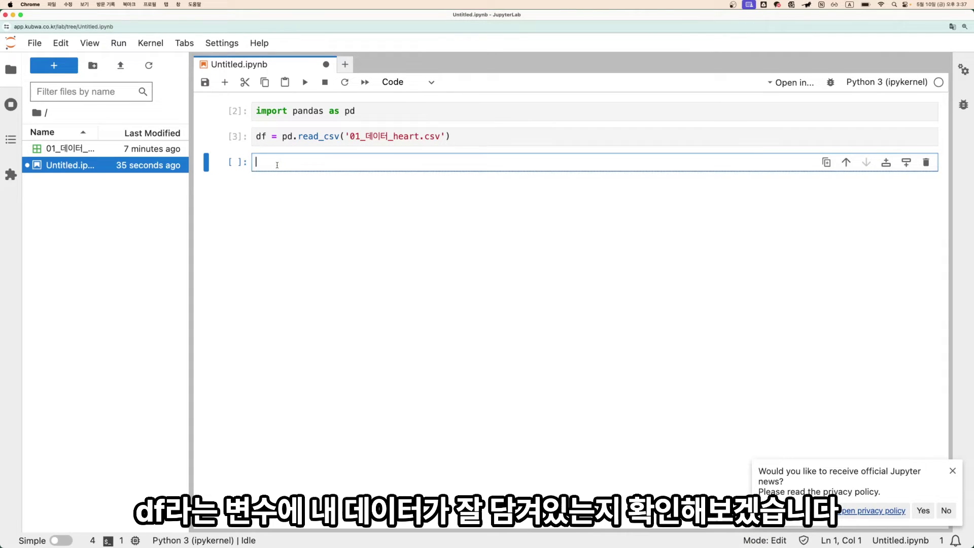
type("df")
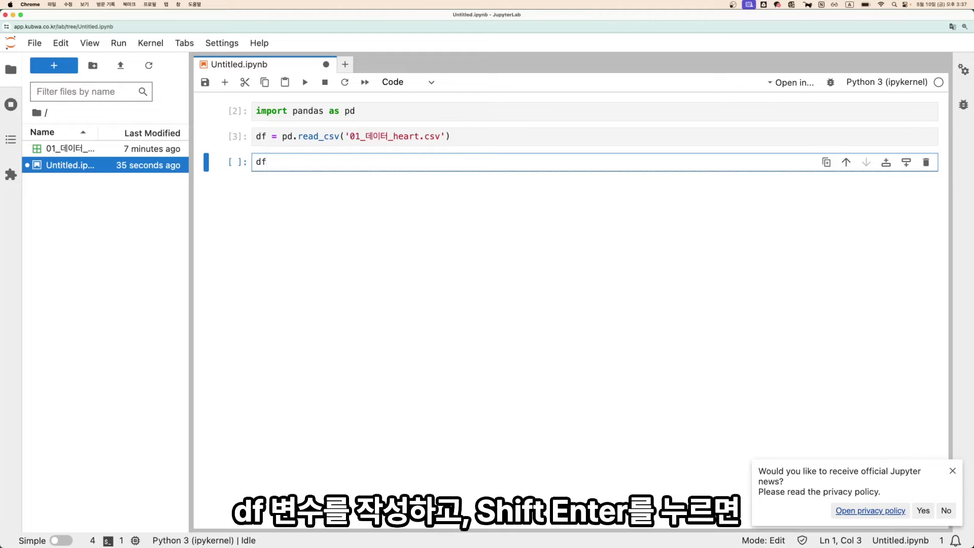
key("shift+Return")
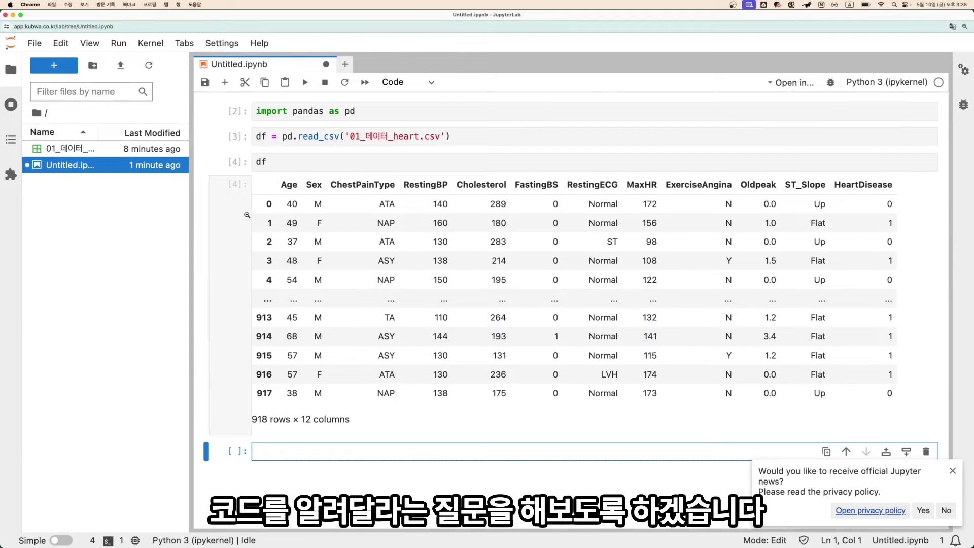
Save the notebook under the name 의료데이터분석.ipynb.
left_click(205, 82)
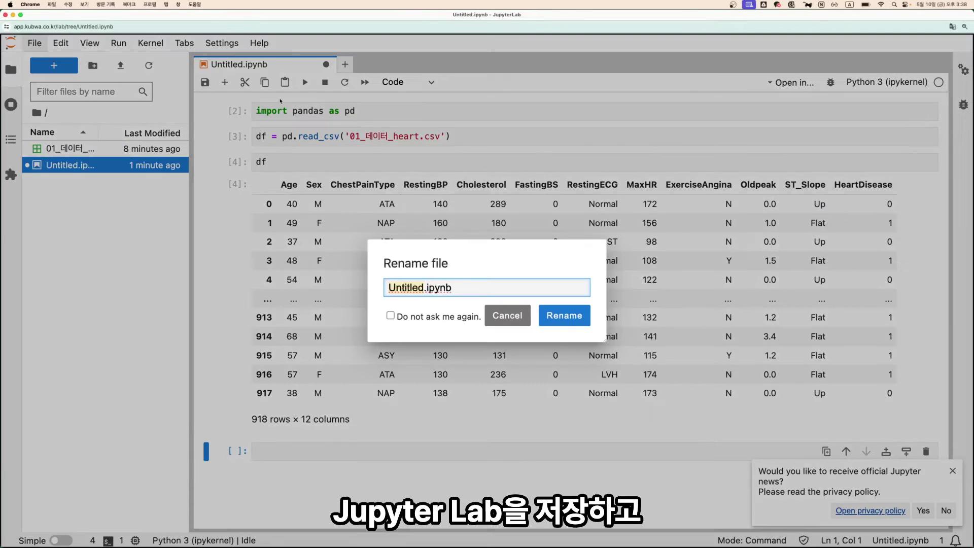
type("의")
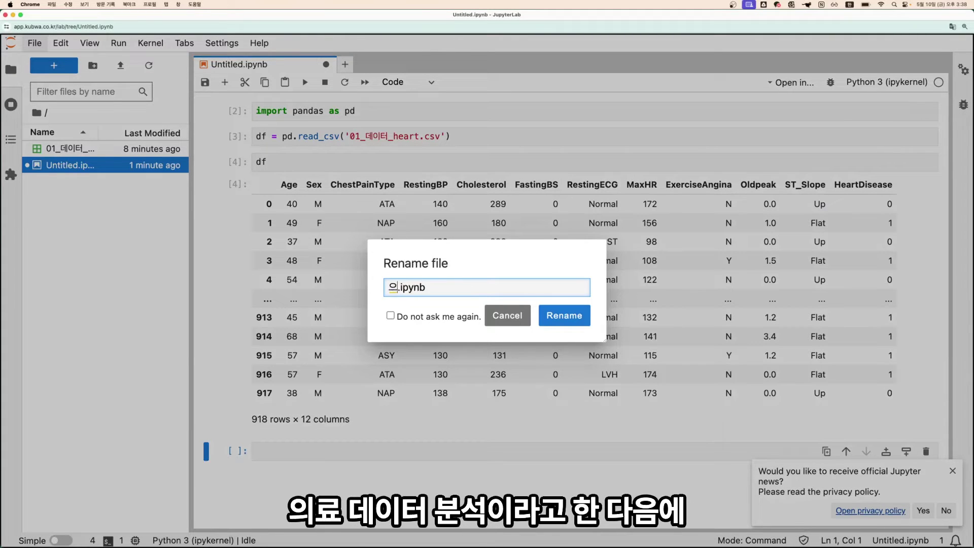
type("료데이터분석")
key("Return")
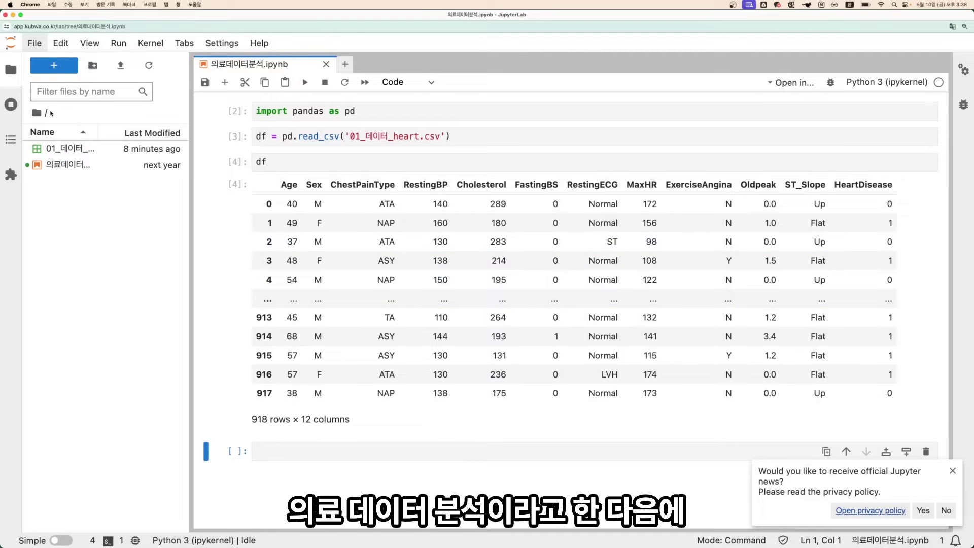
Close JupyterLab, switch to kubChain's Flow형 LangChain, and open the expanded chat of the 의료데이터csv chatflow.
left_click(5, 15)
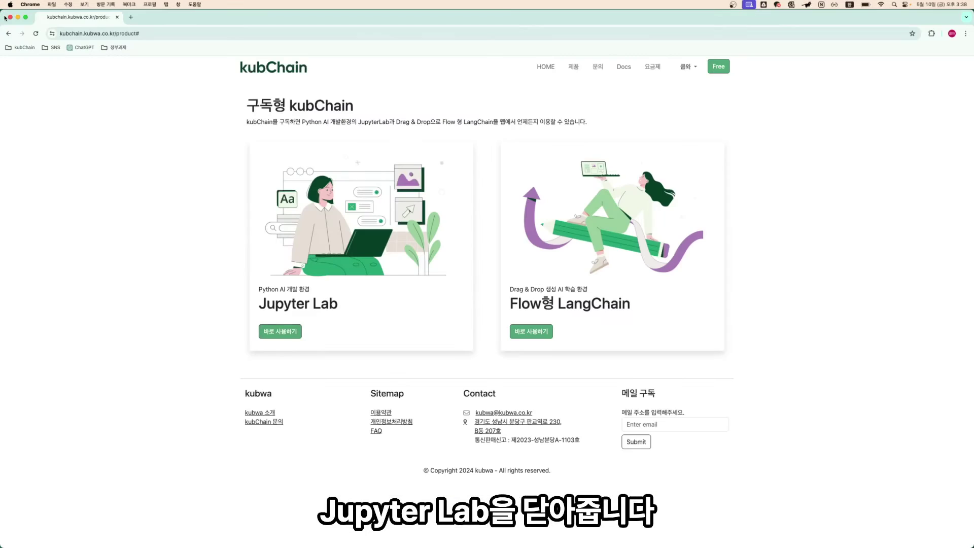
left_click(535, 336)
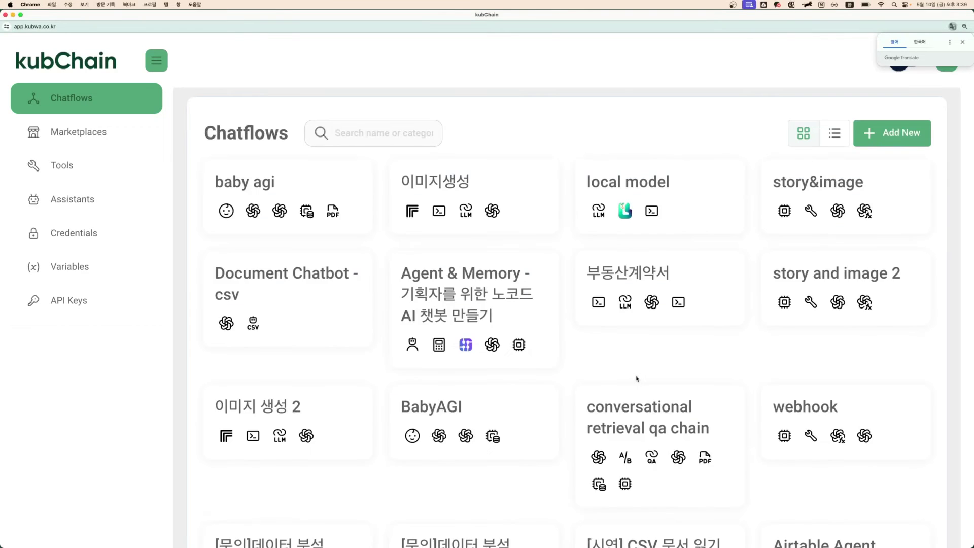
scroll(637, 379, "down", 10)
left_click(479, 486)
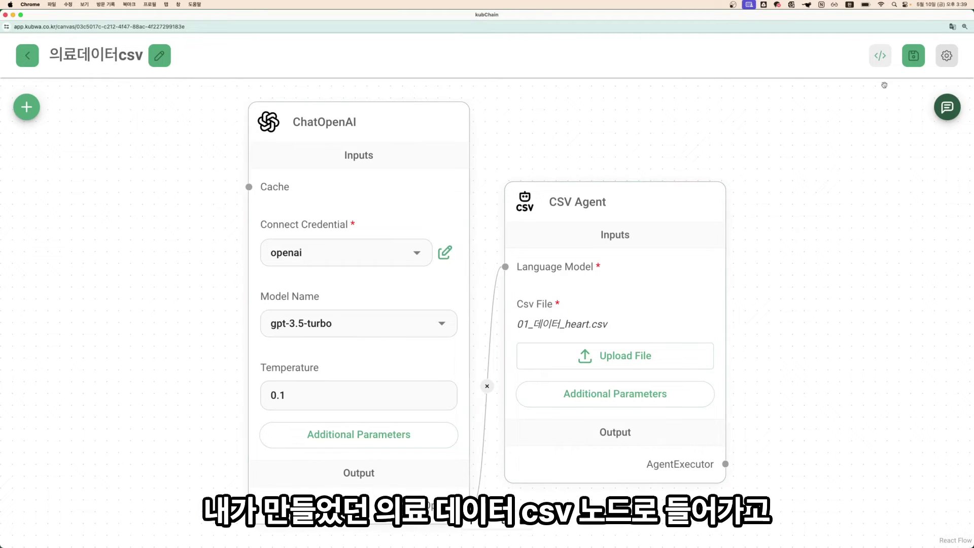
left_click(959, 106)
left_click(867, 106)
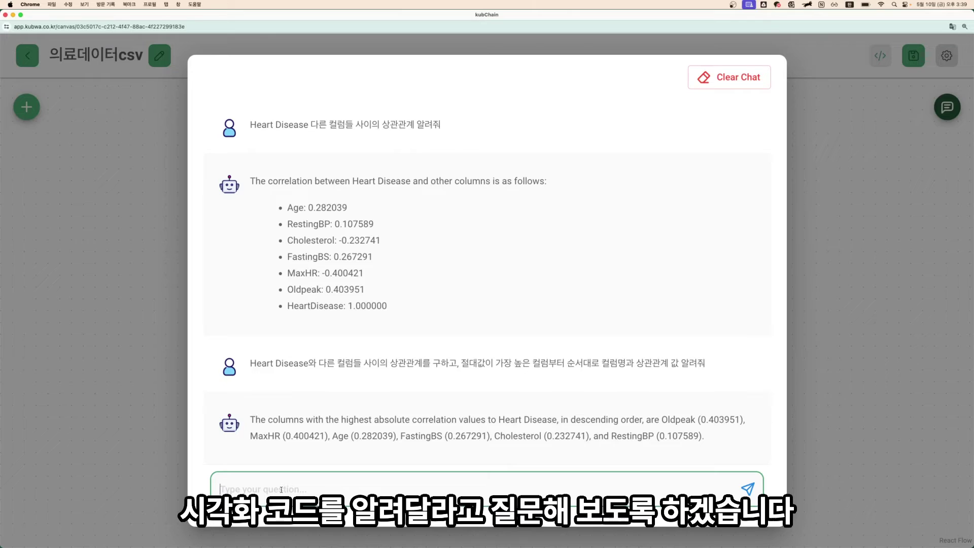
Ask the CSV chatbot "ChestPainType 시각화를 위한 코드 알려줘".
type("ChestPainY")
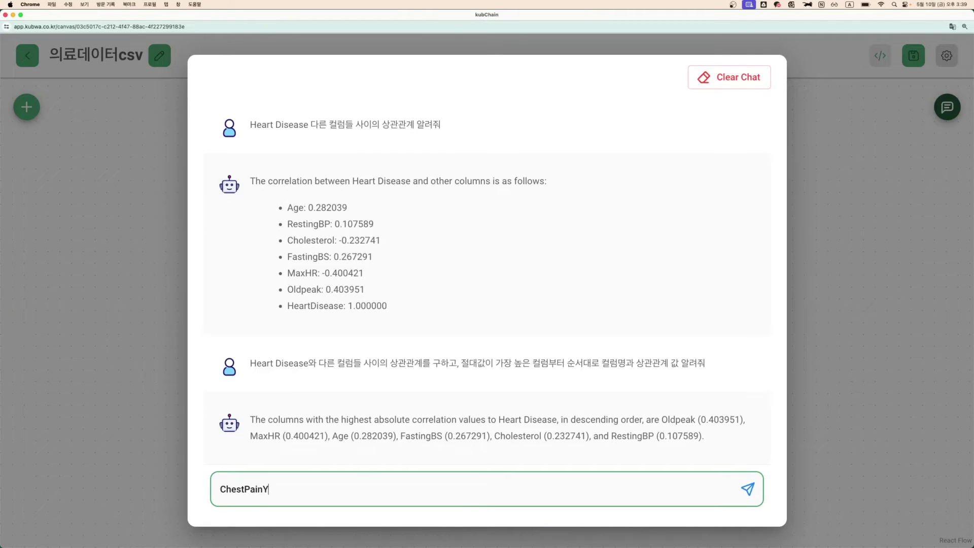
key("BackSpace")
type("Type")
type(" 시각화를")
type(" 위한 코드 알려")
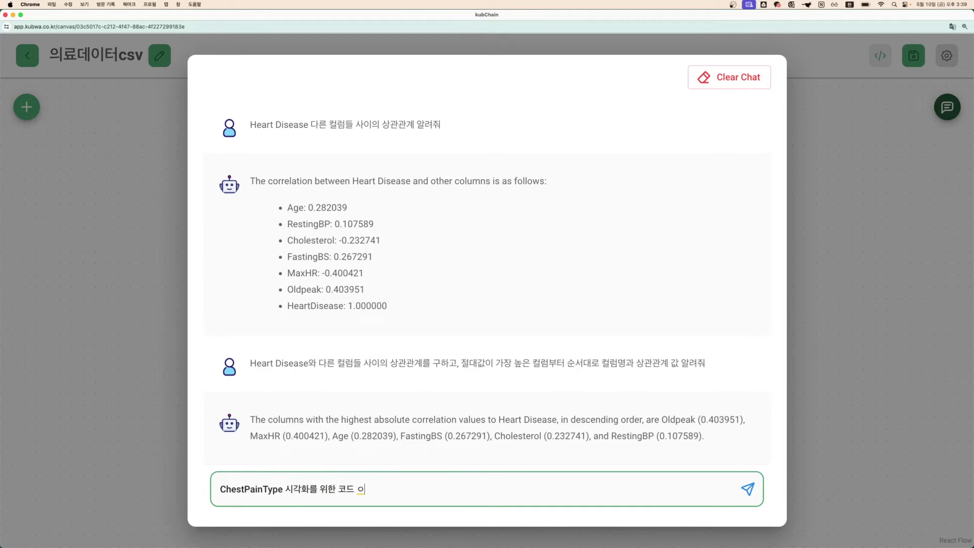
type("줘")
key("Return")
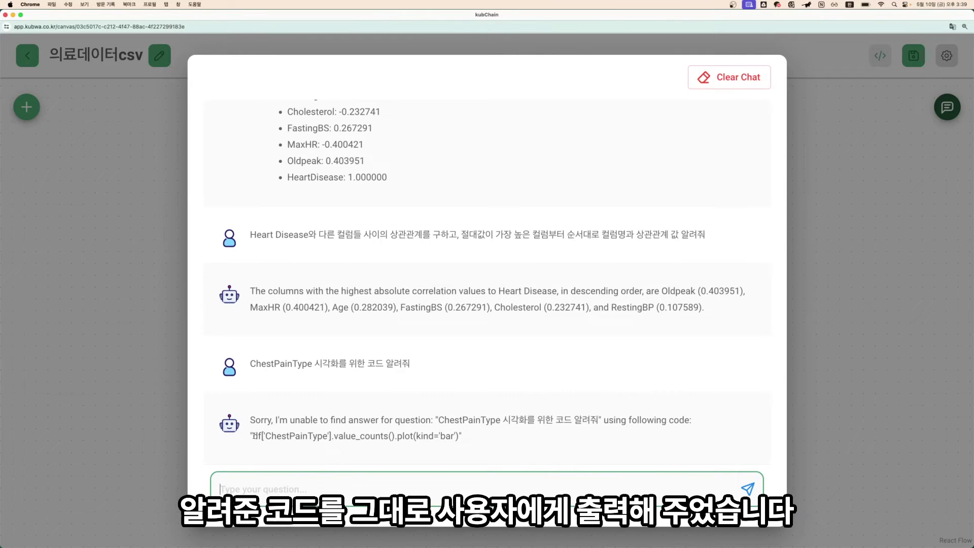
Copy the ChestPainType bar-plot code from the chatbot's reply and reopen the 의료데이터분석.ipynb notebook in JupyterLab.
left_click_drag(255, 436, 458, 436)
key("super+c")
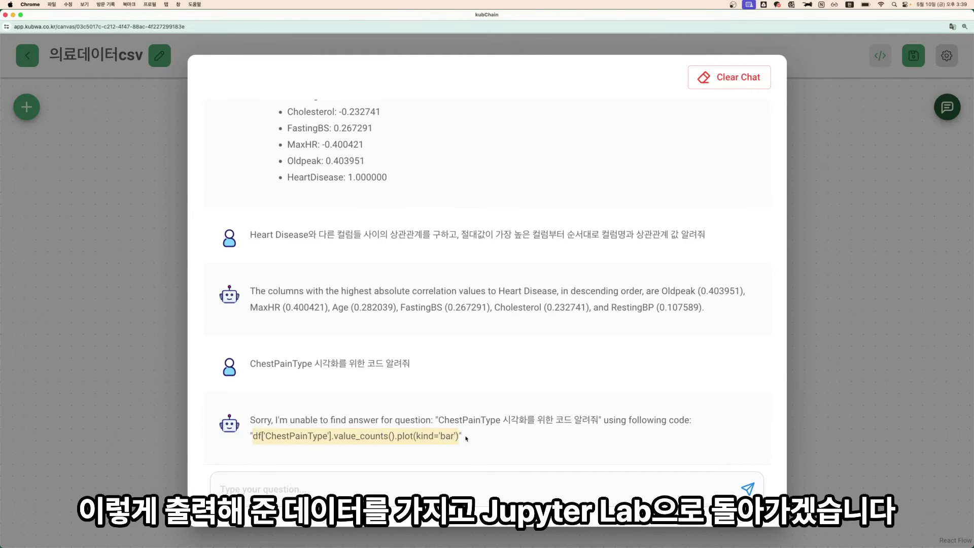
left_click(503, 445)
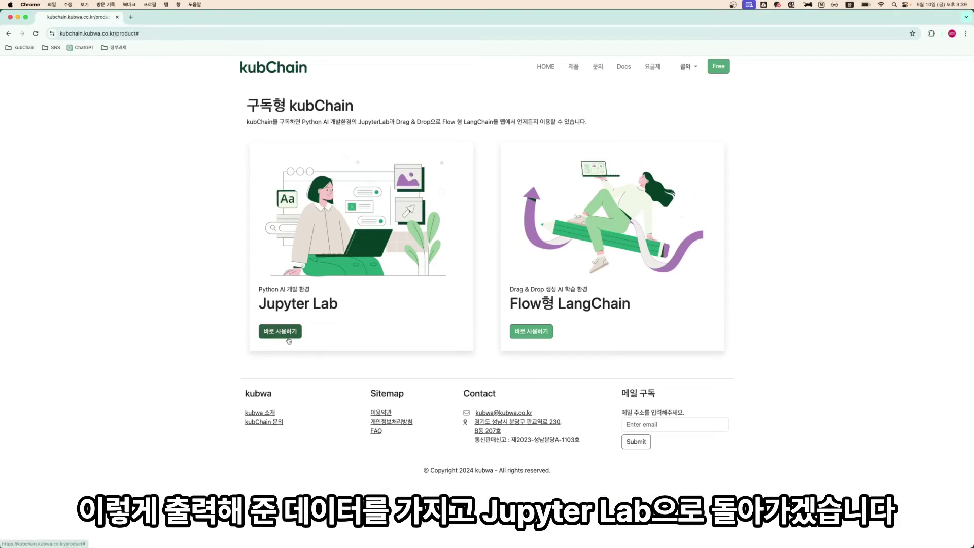
left_click(287, 335)
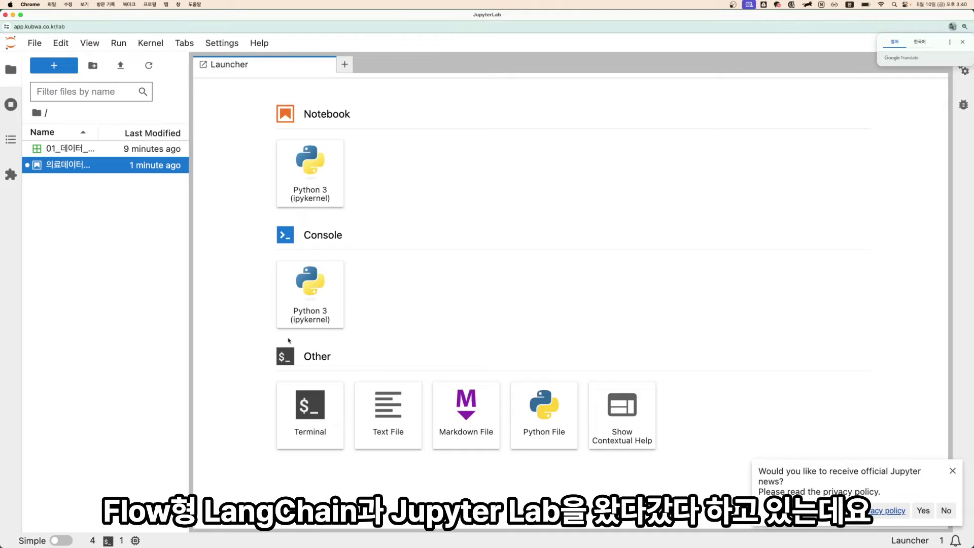
double_click(79, 169)
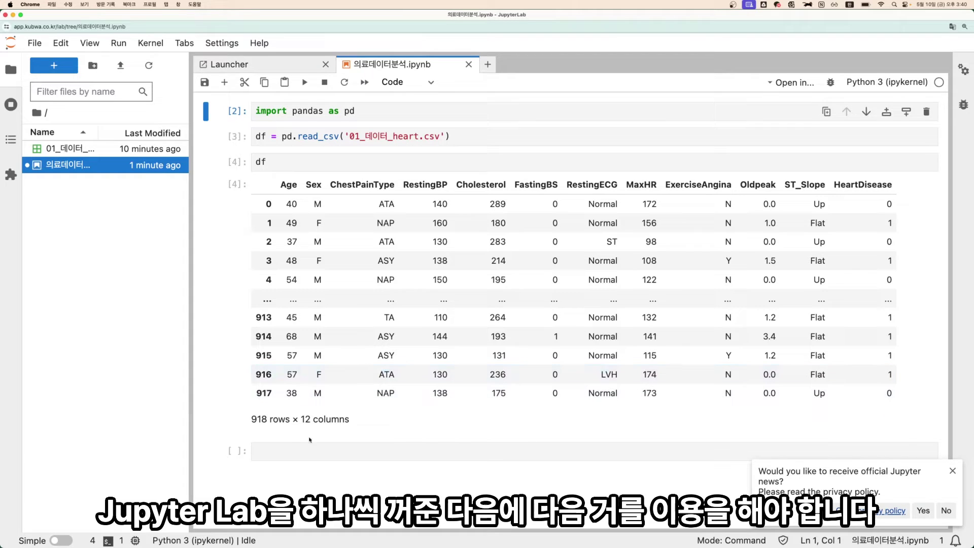
Paste the copied code df['ChestPainType'].value_counts().plot(kind='bar') into the empty last cell and run it.
left_click(287, 454)
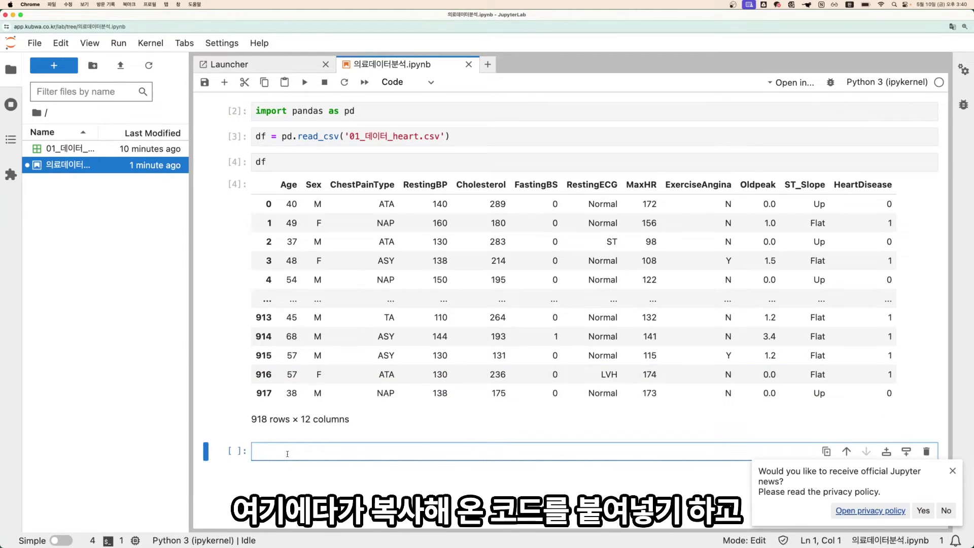
key("super+v")
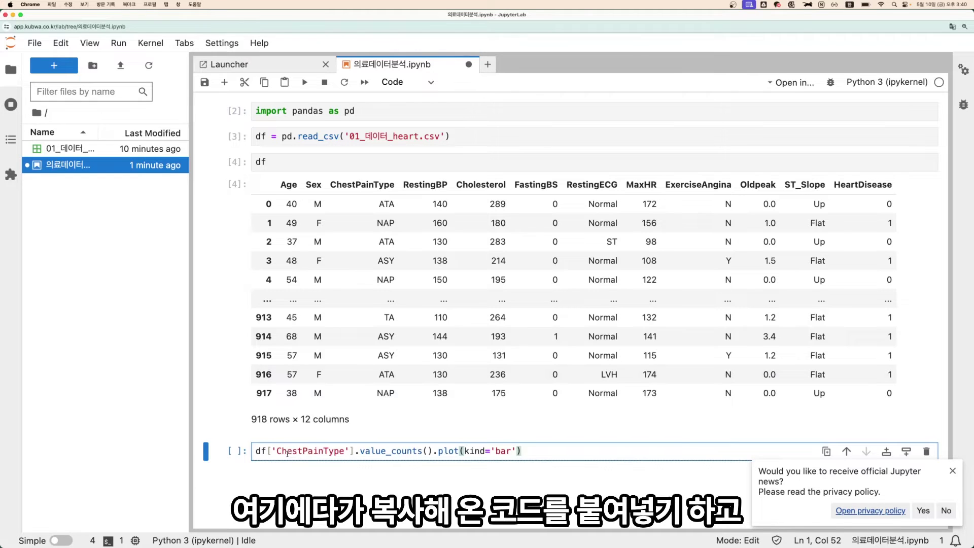
scroll(426, 457, "down", 5)
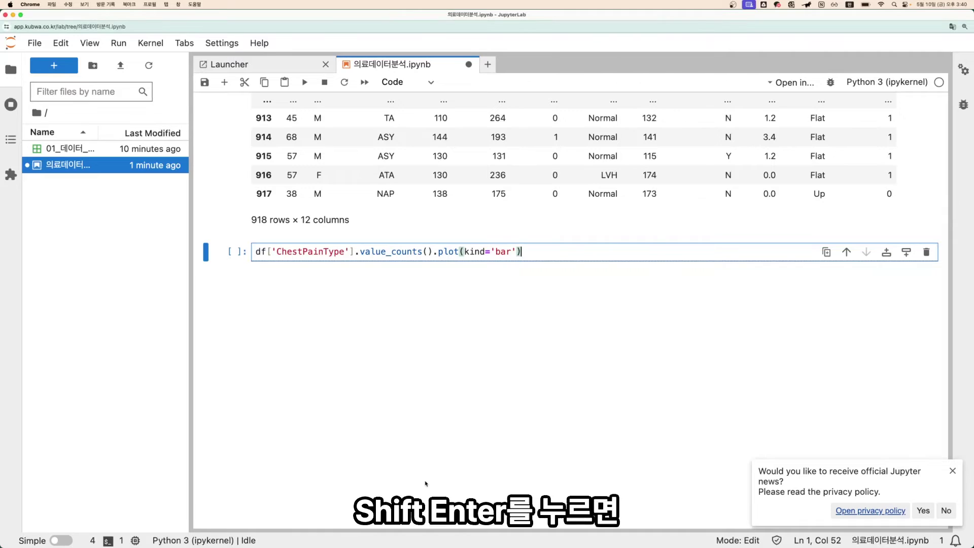
key("shift+Return")
scroll(533, 308, "up", 4)
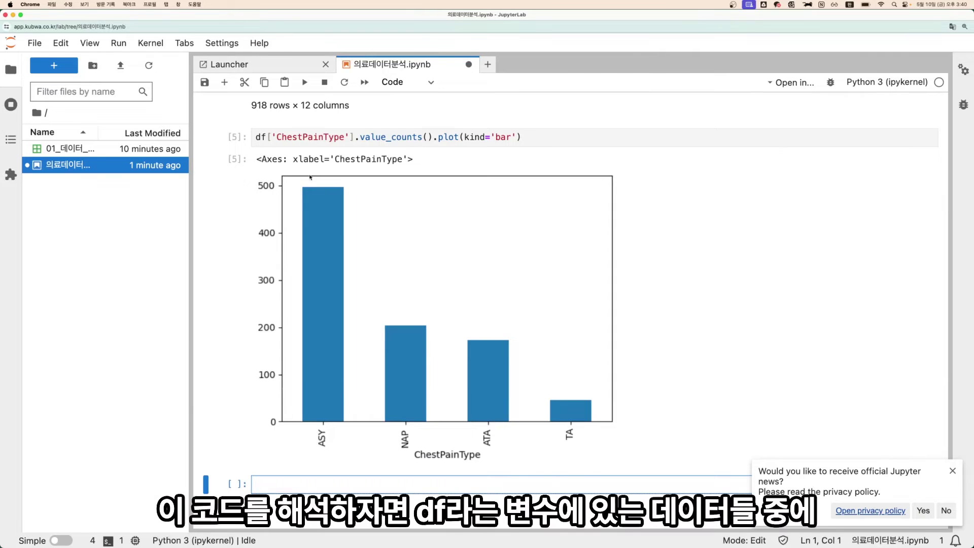
double_click(257, 137)
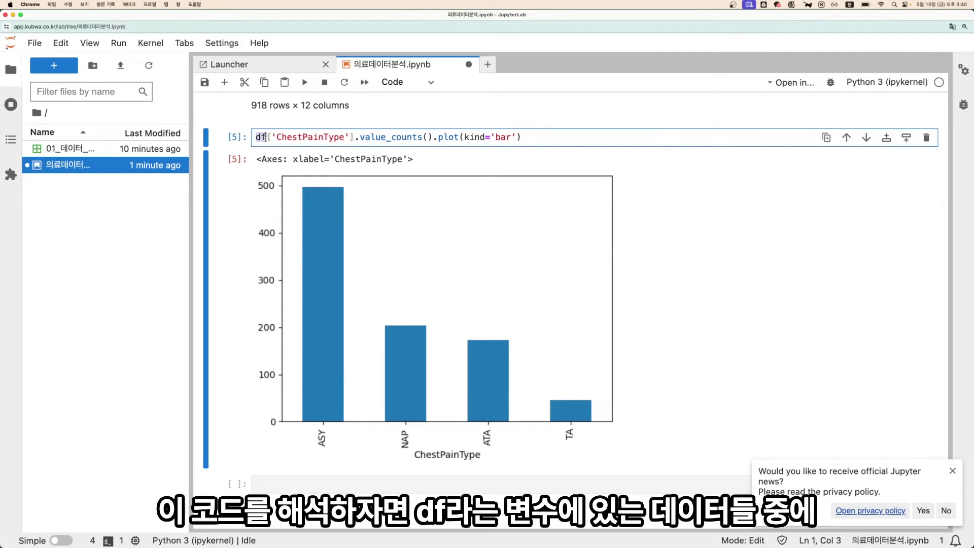
left_click_drag(265, 137, 353, 137)
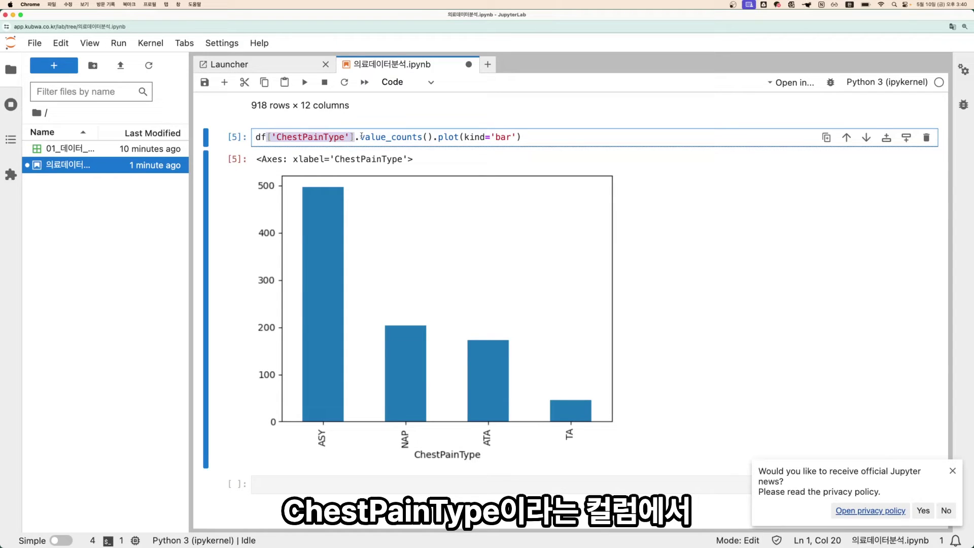
left_click_drag(361, 137, 524, 136)
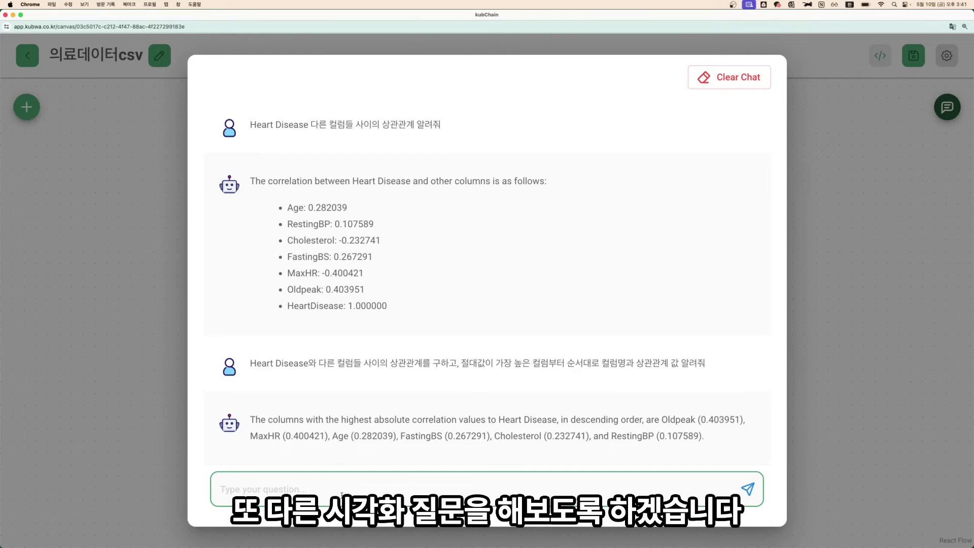
Ask the CSV chatbot "데이터를 모델학습 할 수 있는 상태로 변경하고 heart disease와 다른 컬럼들의 상관관계를 시각화하는 코드 알려줘".
type("데이터를 모델")
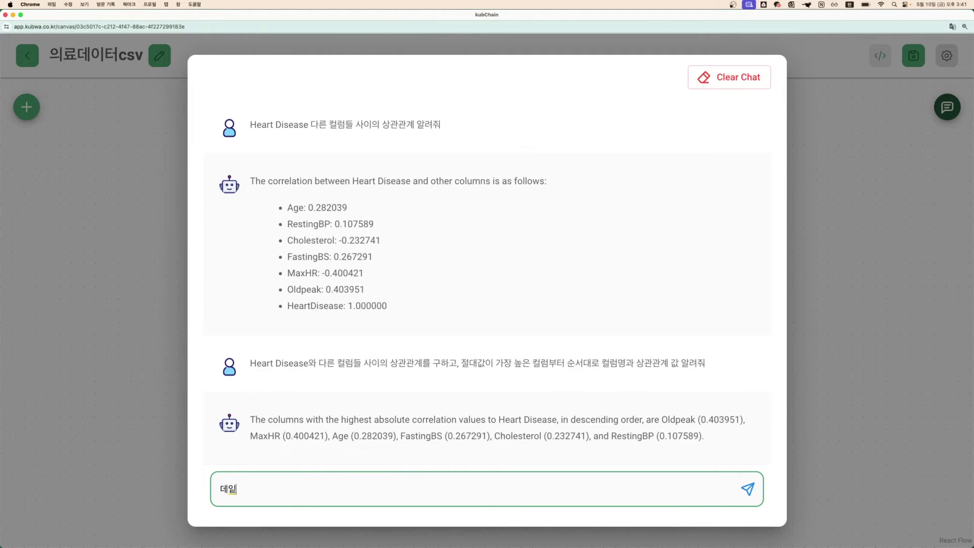
type("학습 할 수")
type(" 있는 상태로 변ㄱ")
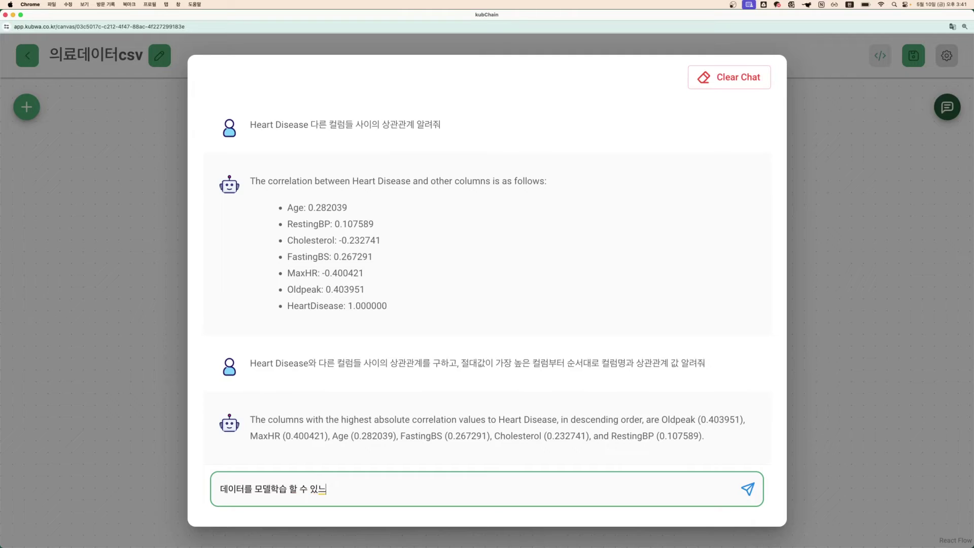
type("경하고 heart dise")
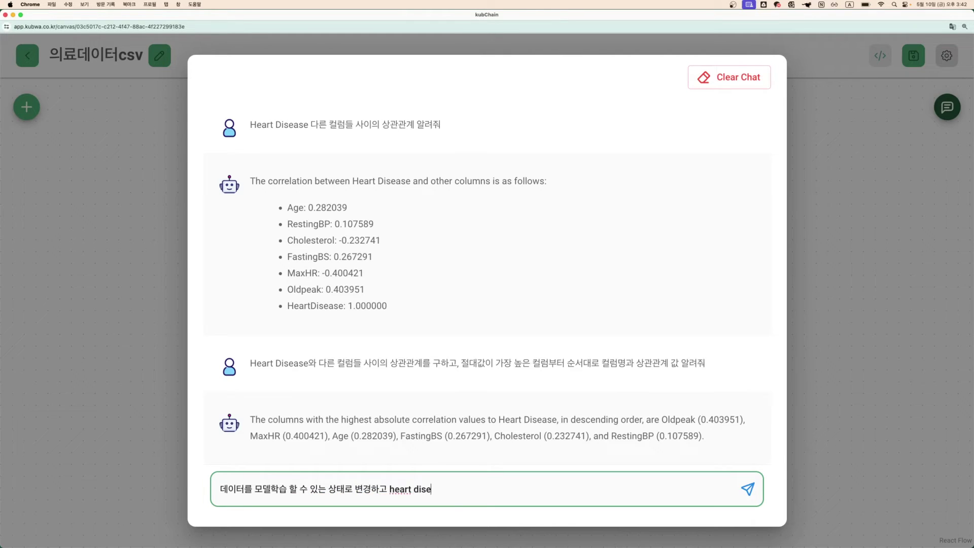
type("ase와 달른 컬럼들의 사")
type("관관계를")
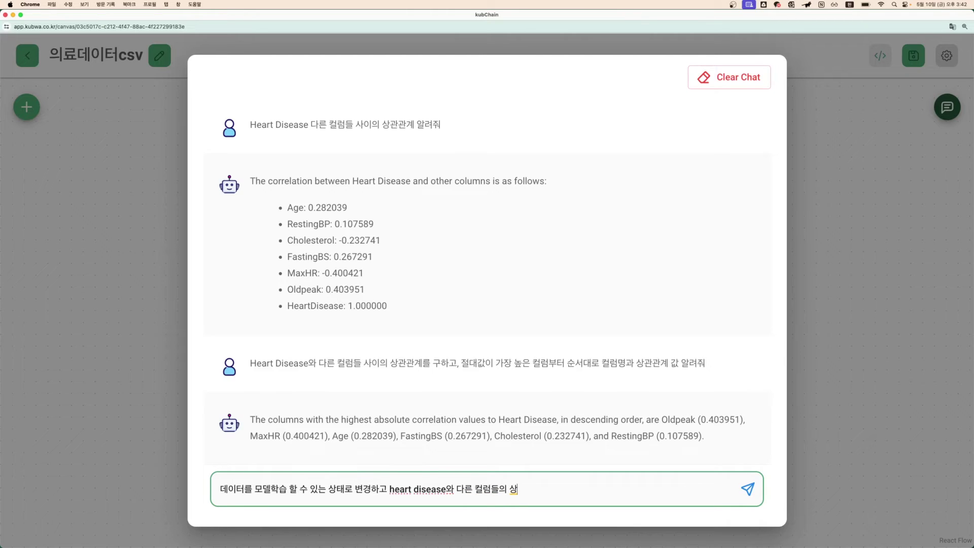
type(" 시각화하는 코드 알려줘")
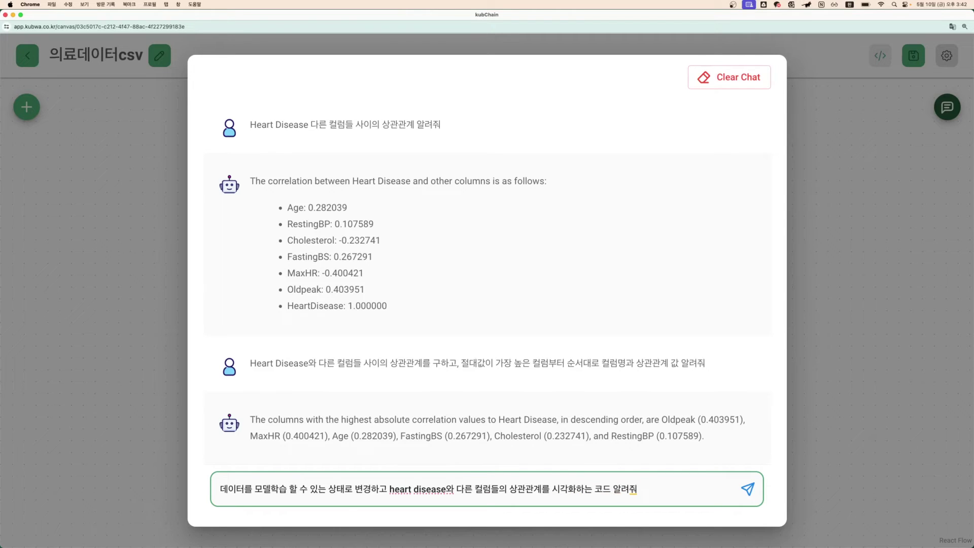
key("Return")
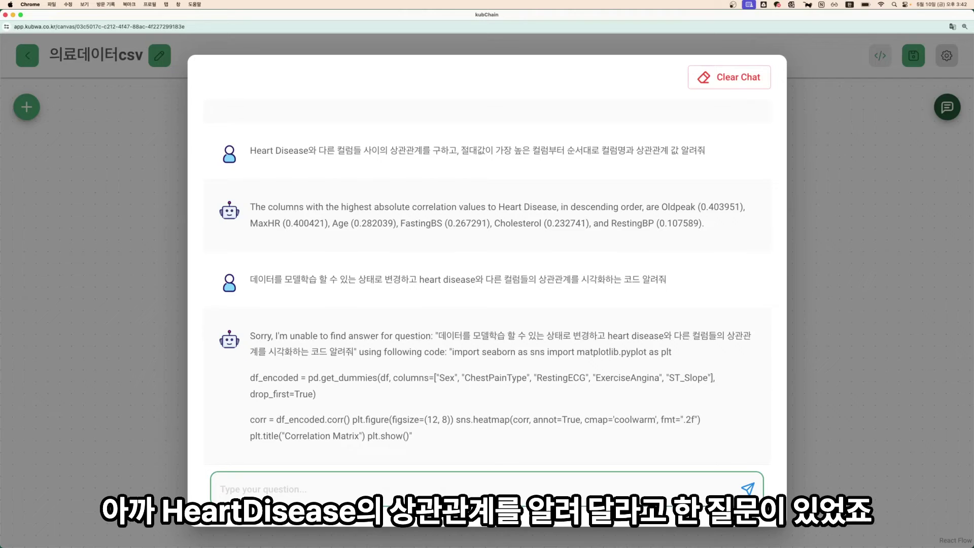
Copy the correlation heatmap code, from import seaborn through plt.show(), out of the chatbot's latest reply and switch back to JupyterLab.
scroll(355, 271, "up", 5)
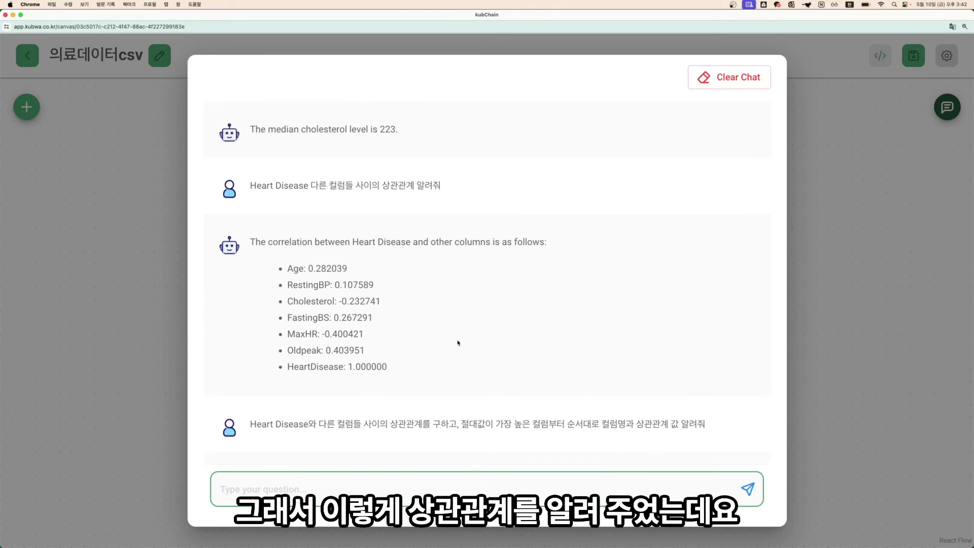
scroll(458, 344, "down", 5)
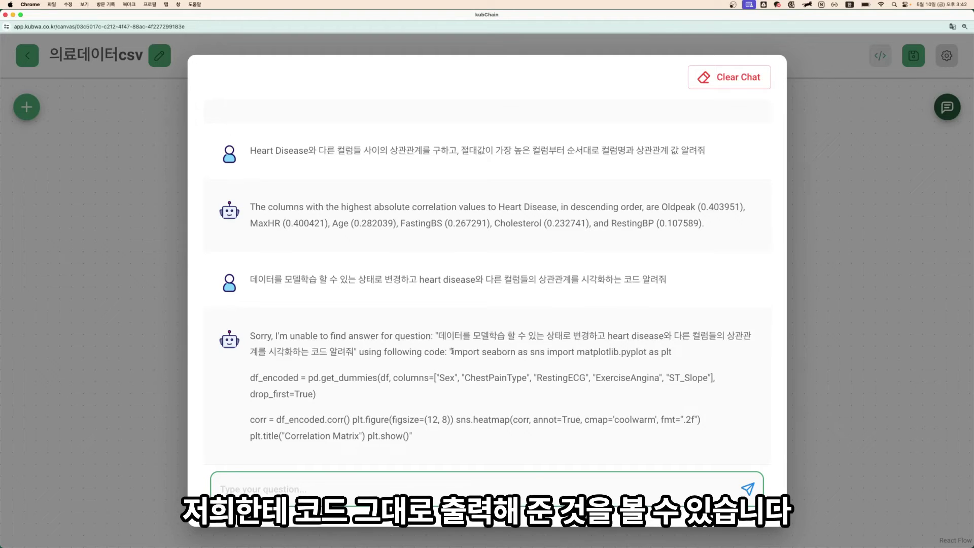
left_click_drag(452, 351, 415, 442)
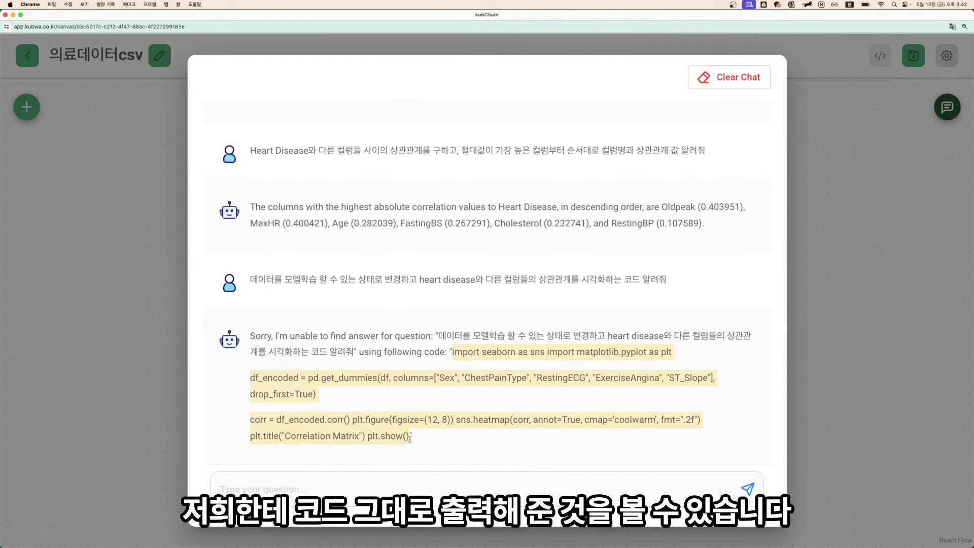
key("super+c")
key("super+c")
key("super+c")
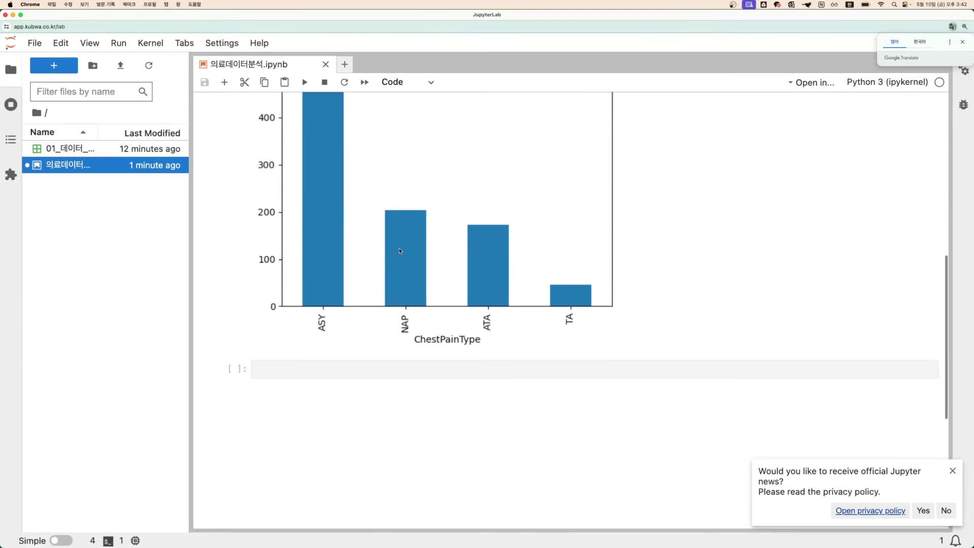
Paste the copied heatmap code into the empty last cell, below the ChestPainType bar plot.
left_click(287, 366)
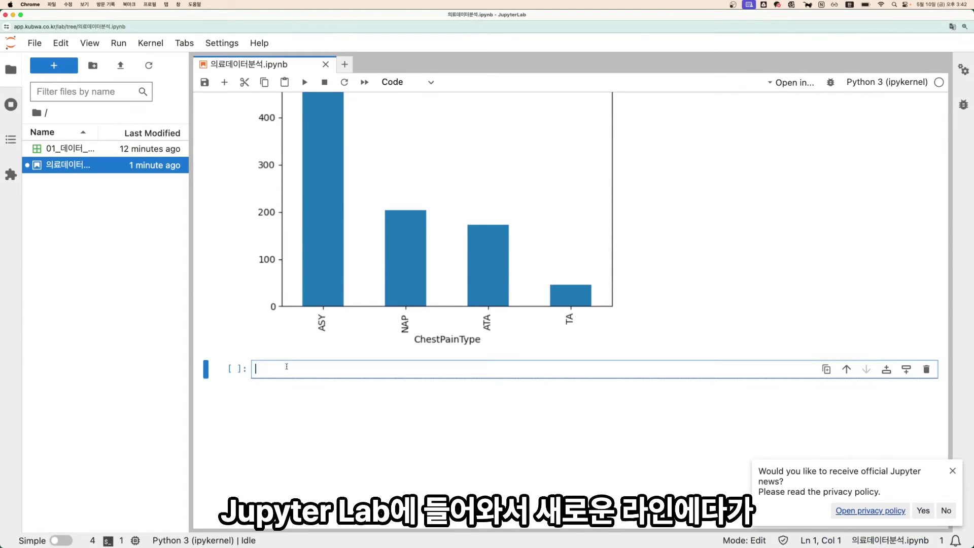
scroll(287, 368, "down", 3)
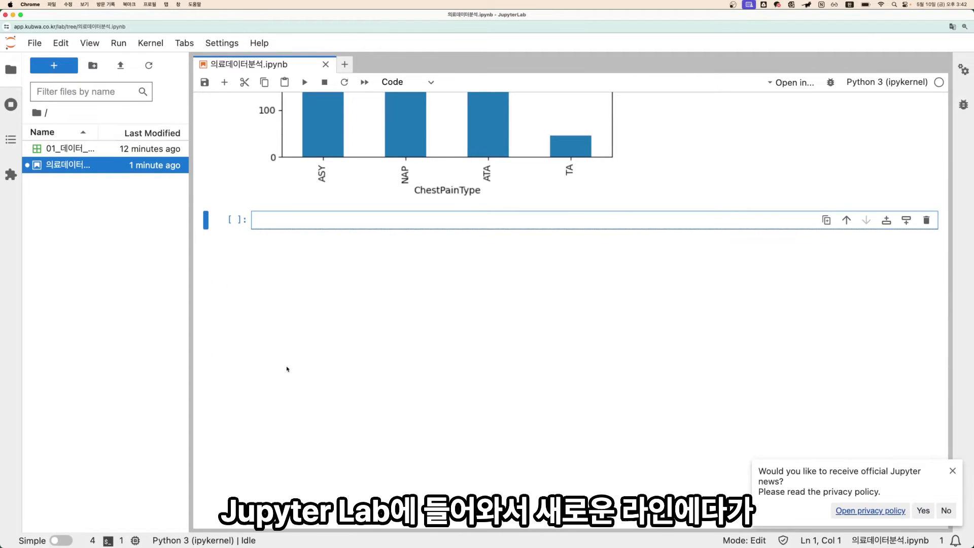
key("super+v")
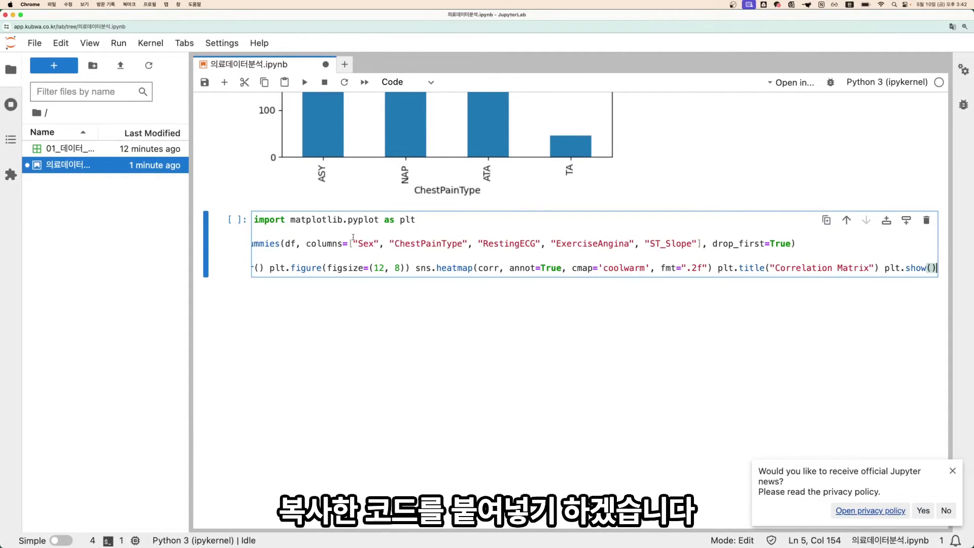
scroll(353, 237, "left", 5)
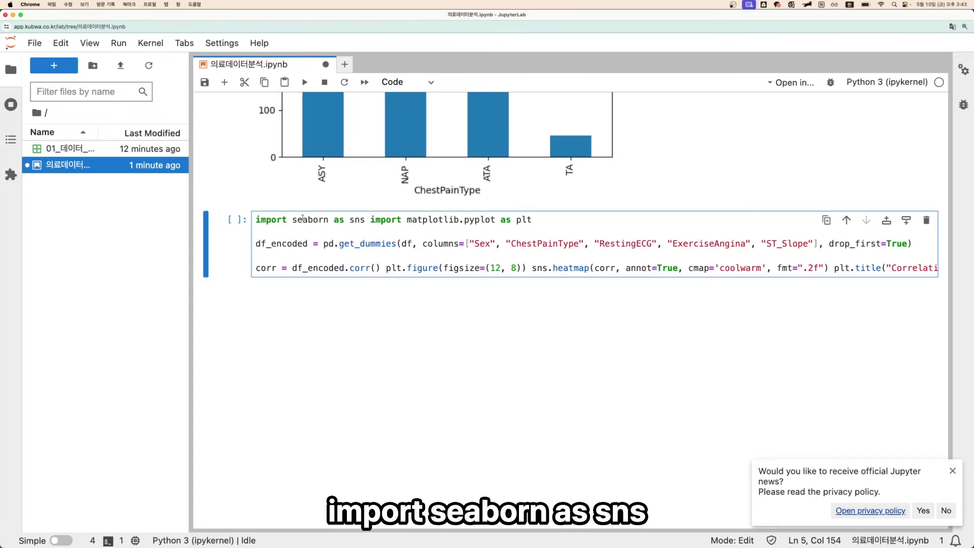
Split the combined import line so that import matplotlib.pyplot as plt stands on its own line below import seaborn as sns.
left_click(371, 219)
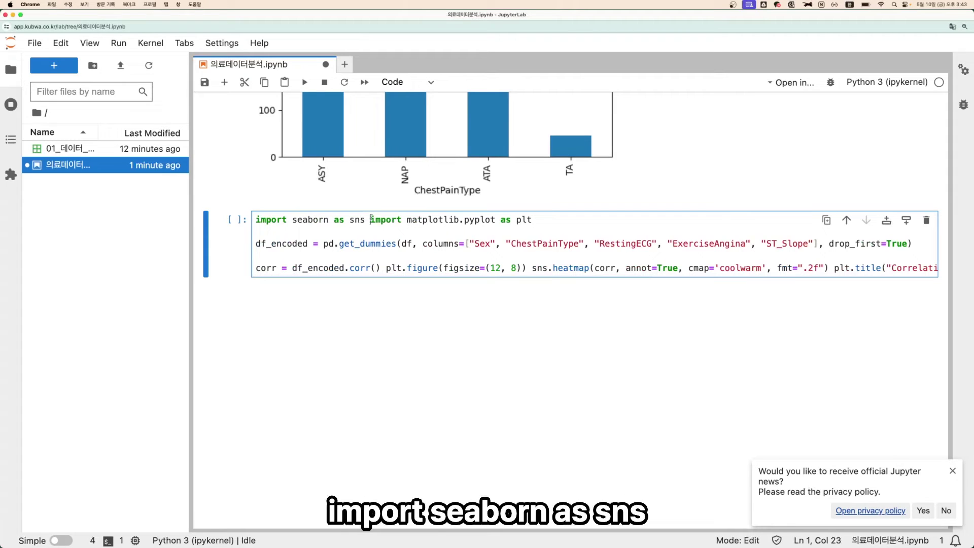
key("BackSpace")
key("Return")
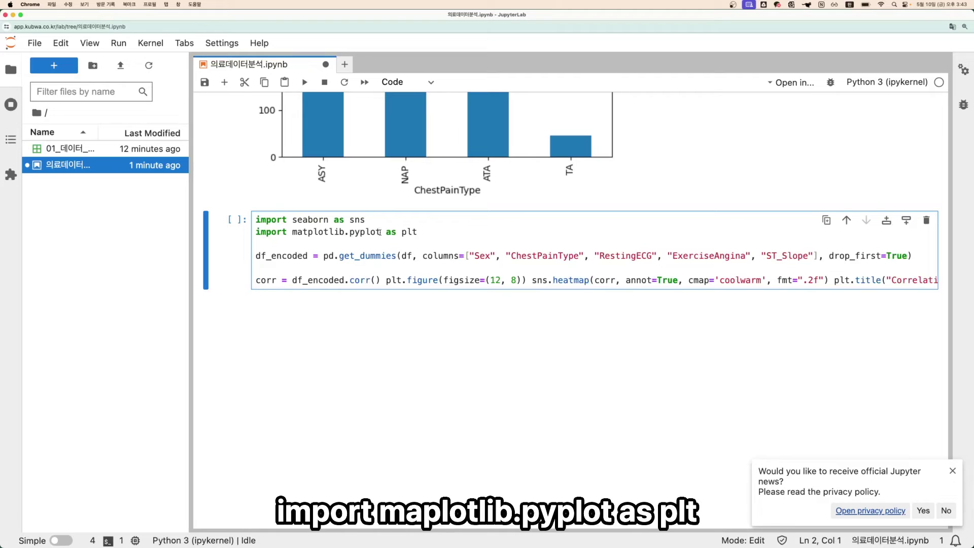
left_click(423, 231)
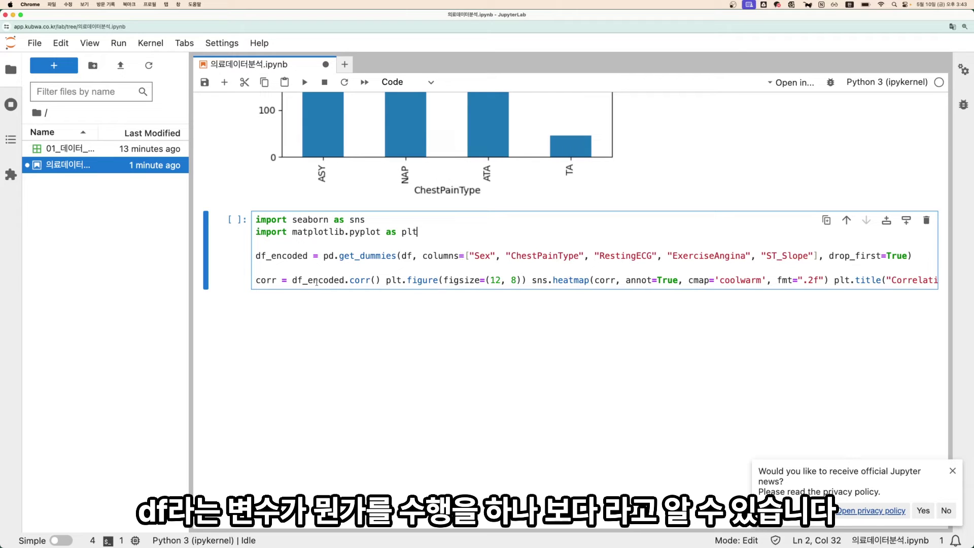
Move plt.figure(figsize=(12, 8)) and the code following it onto a new line, leaving a blank line below corr = df_encoded.corr().
left_click(289, 269)
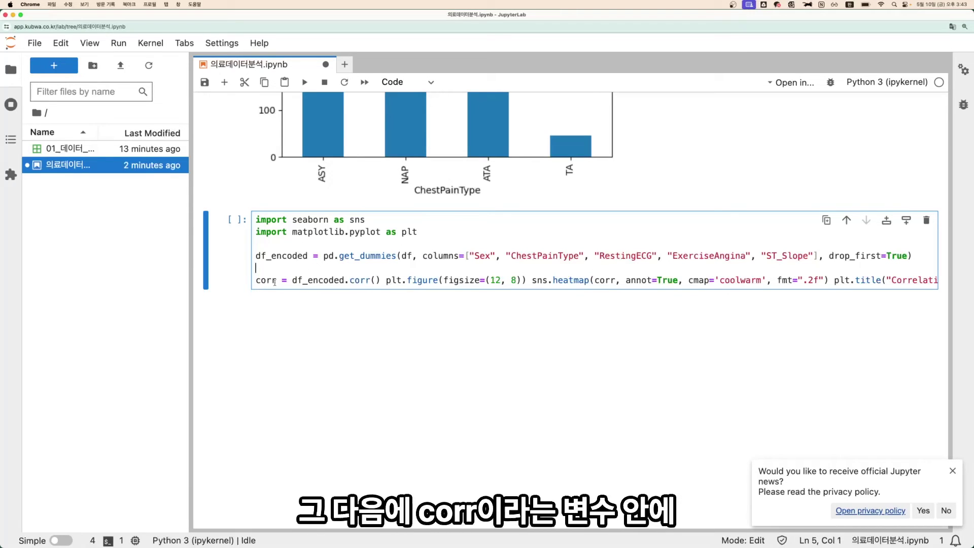
left_click(276, 282)
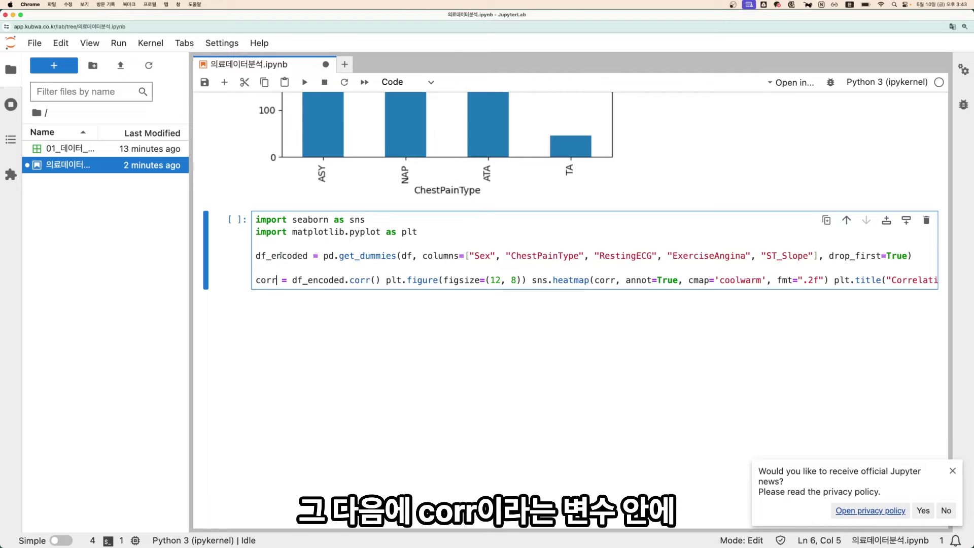
left_click(328, 281)
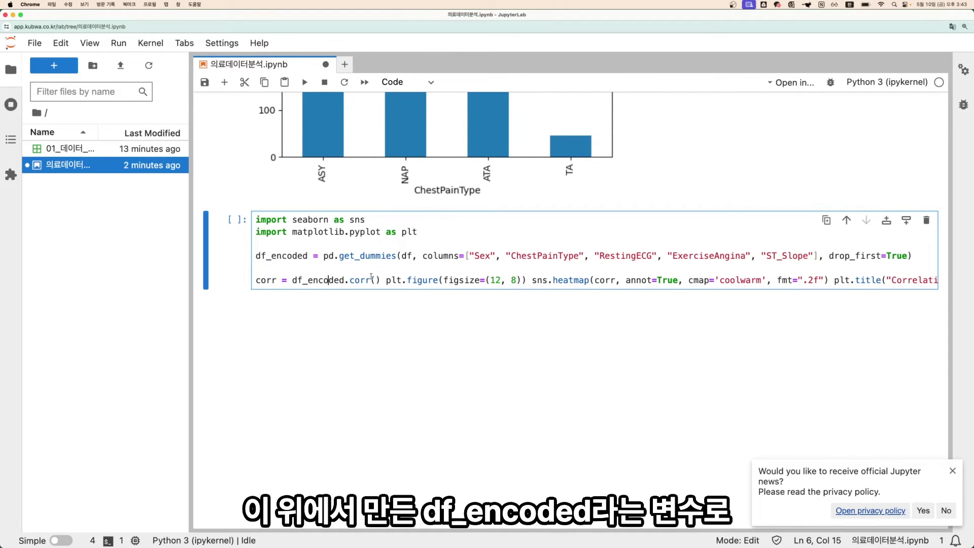
left_click(381, 280)
key("Delete")
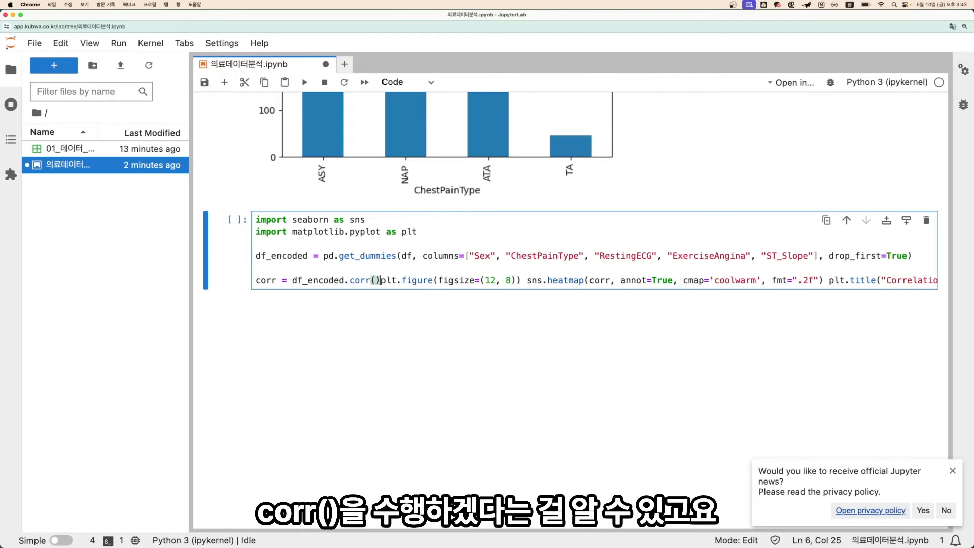
key("Return")
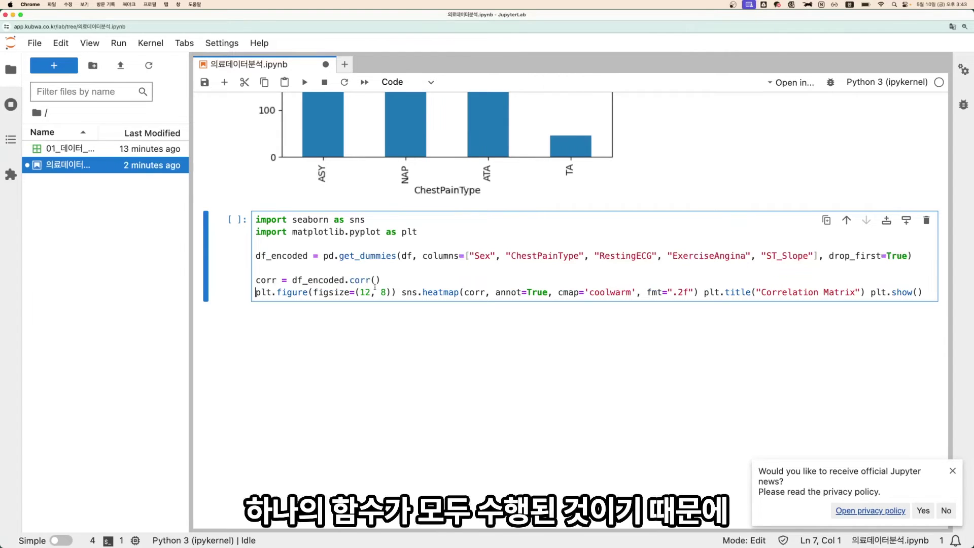
left_click(382, 280)
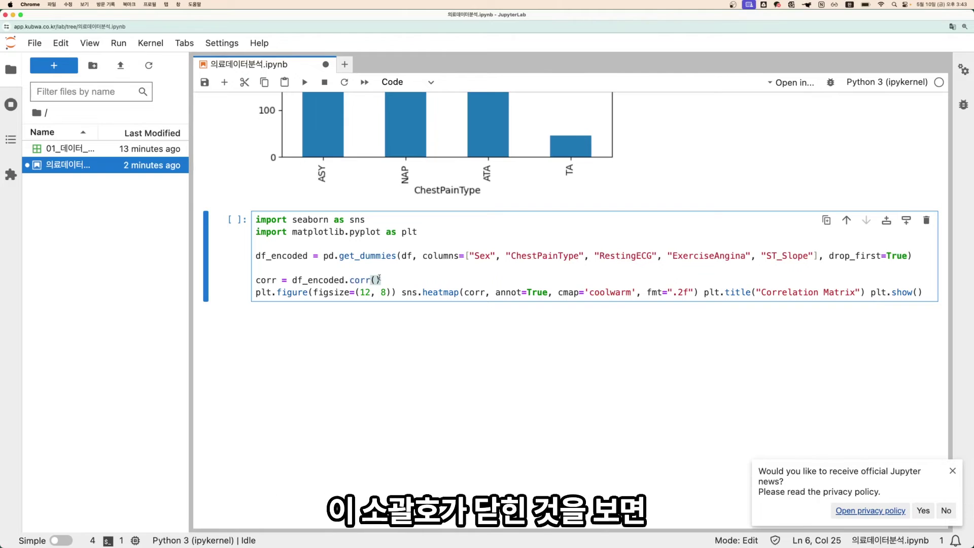
left_click(257, 292)
key("Return")
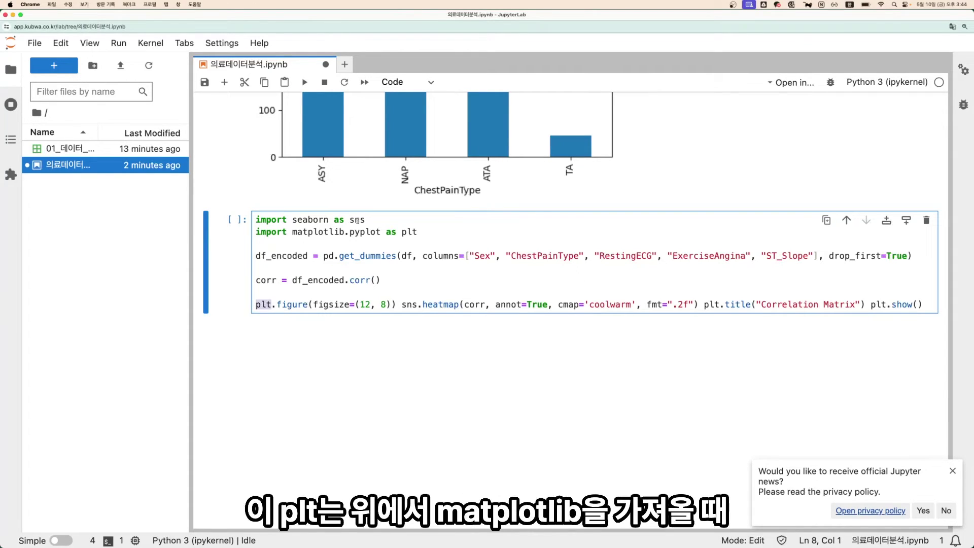
Check the plt alias in the matplotlib import and move the sns.heatmap call onto its own line below plt.figure(figsize=(12, 8)).
left_click_drag(308, 231, 388, 237)
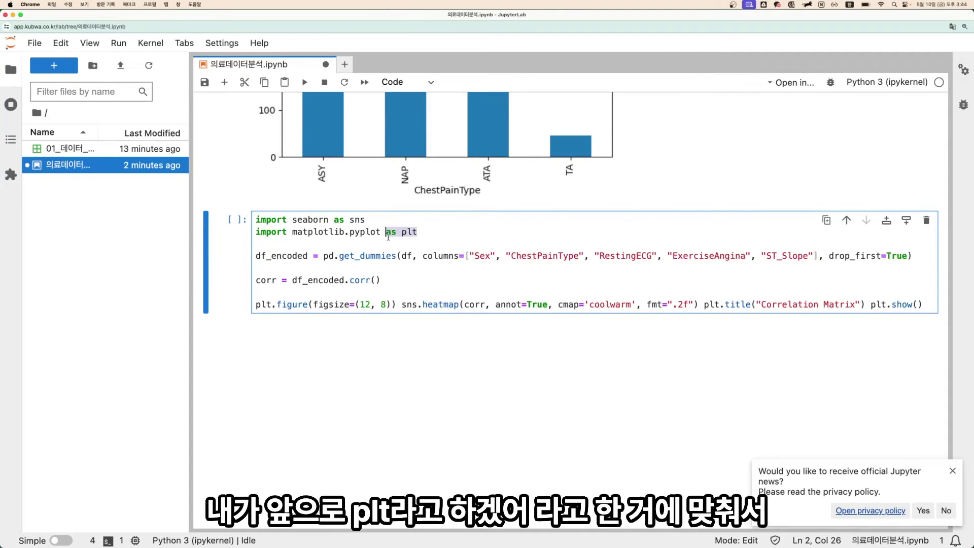
left_click(427, 234)
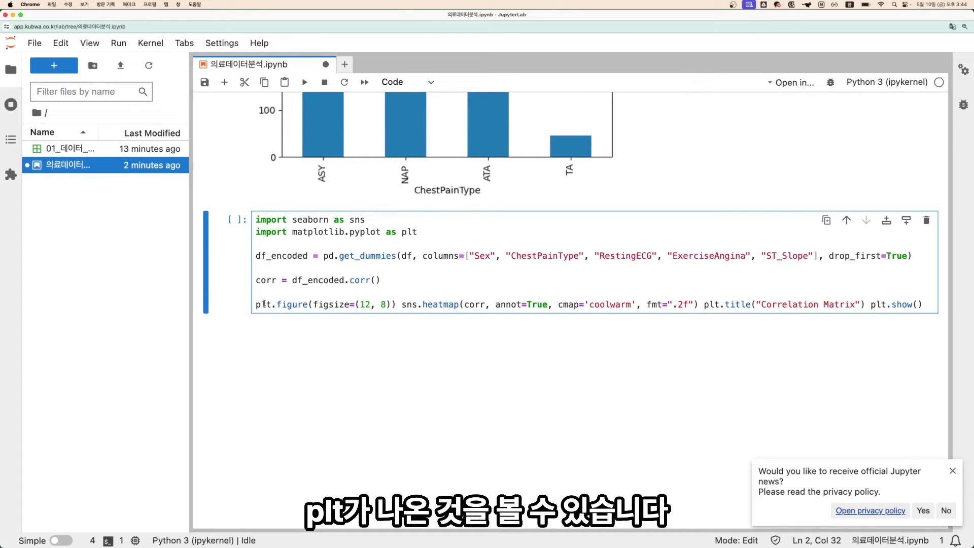
left_click(405, 304)
left_click(387, 305)
left_click(398, 304)
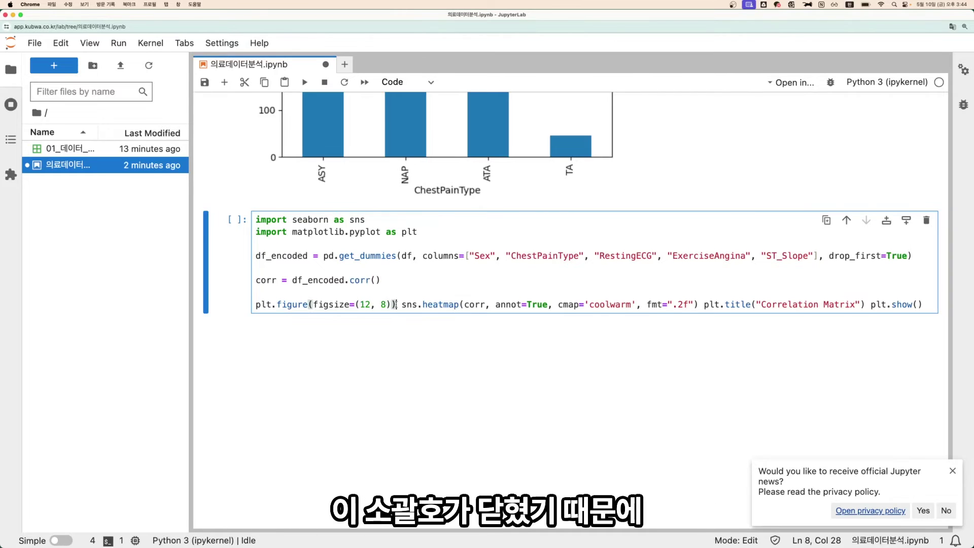
left_click(404, 305)
key("Return")
key("Left")
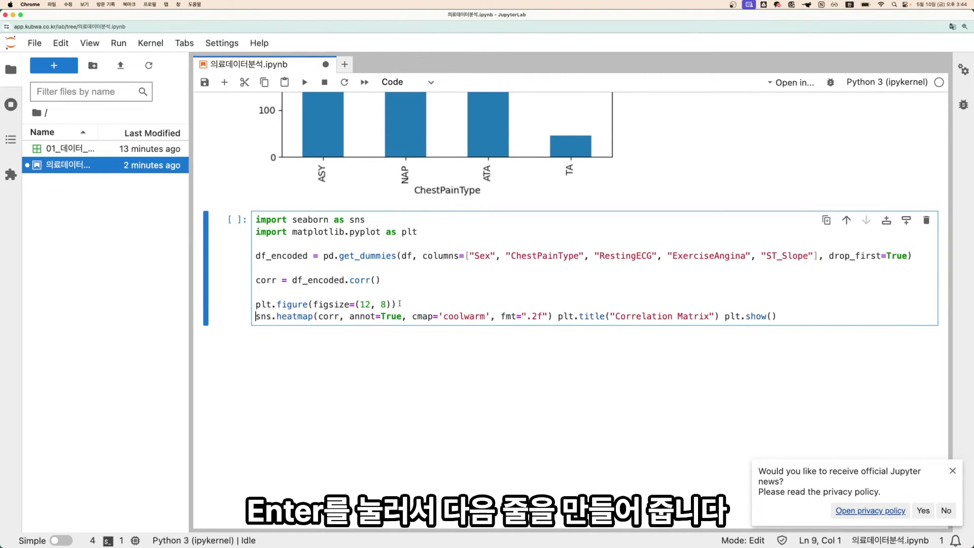
Check the sns alias and heatmap function in the sns.heatmap call against the import seaborn as sns line.
double_click(264, 317)
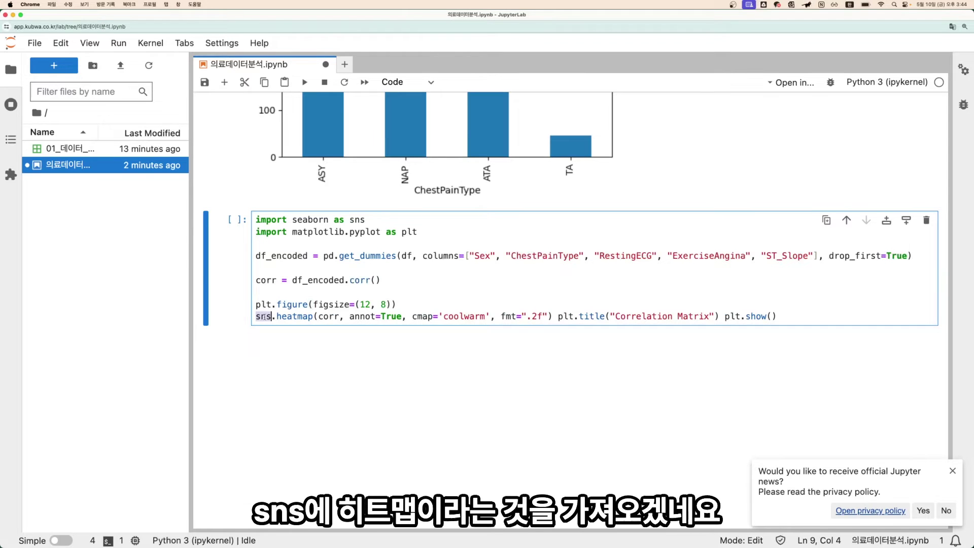
double_click(289, 317)
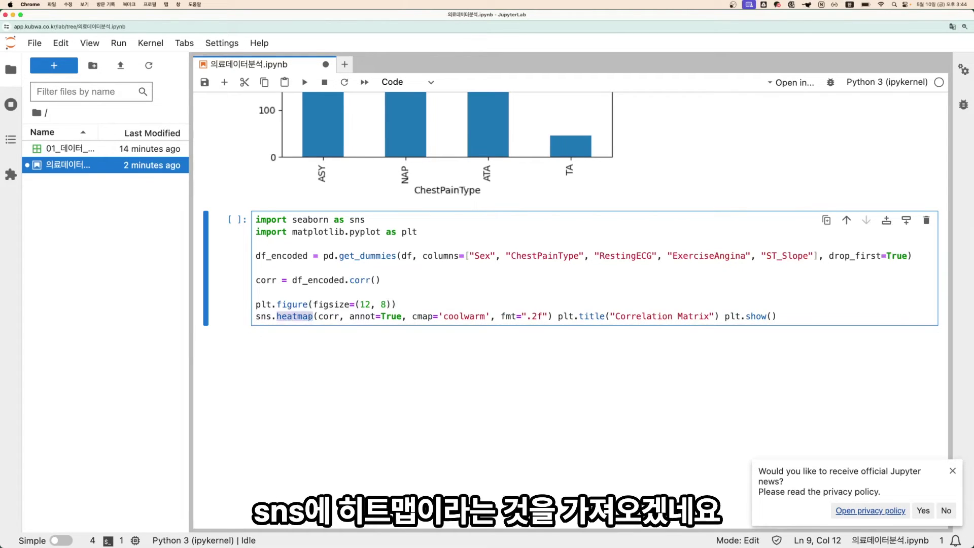
double_click(261, 318)
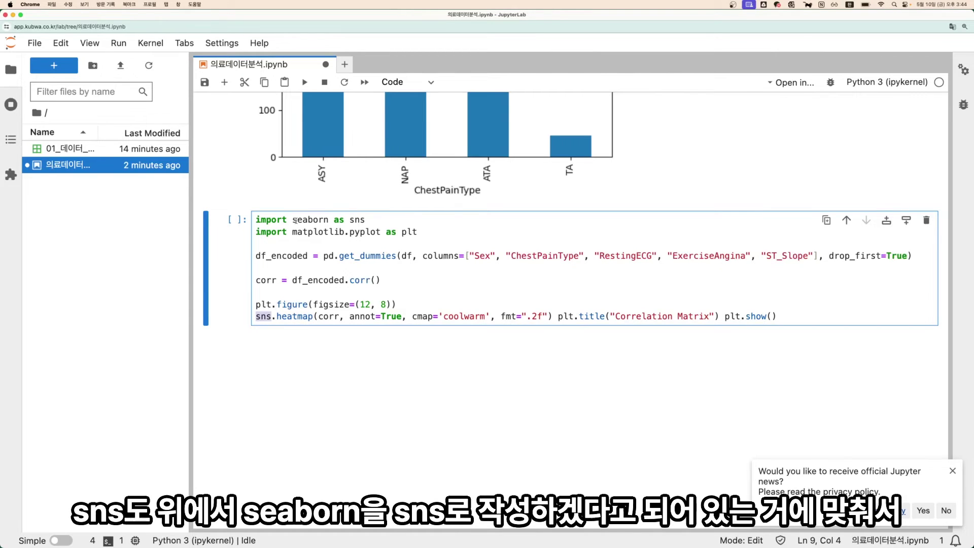
left_click_drag(295, 221, 333, 220)
left_click(371, 215)
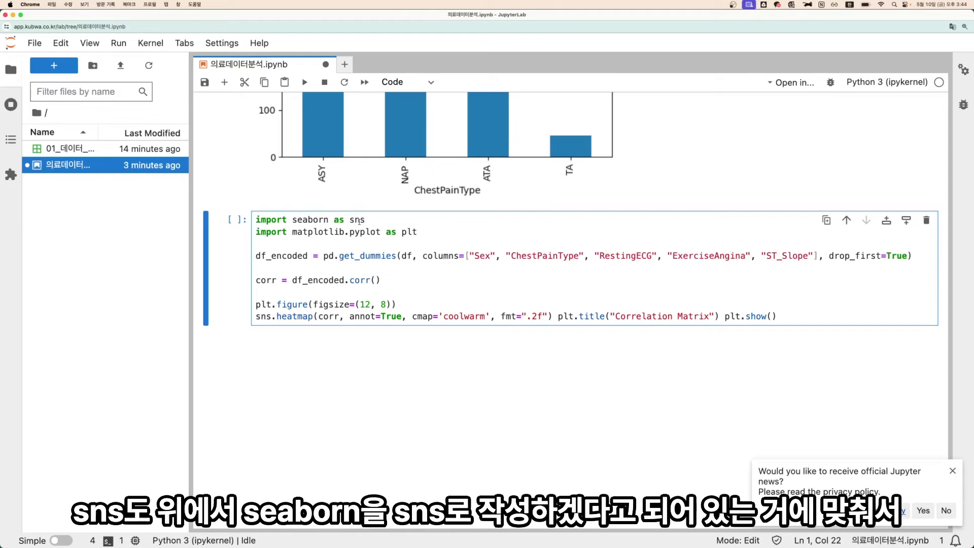
double_click(265, 317)
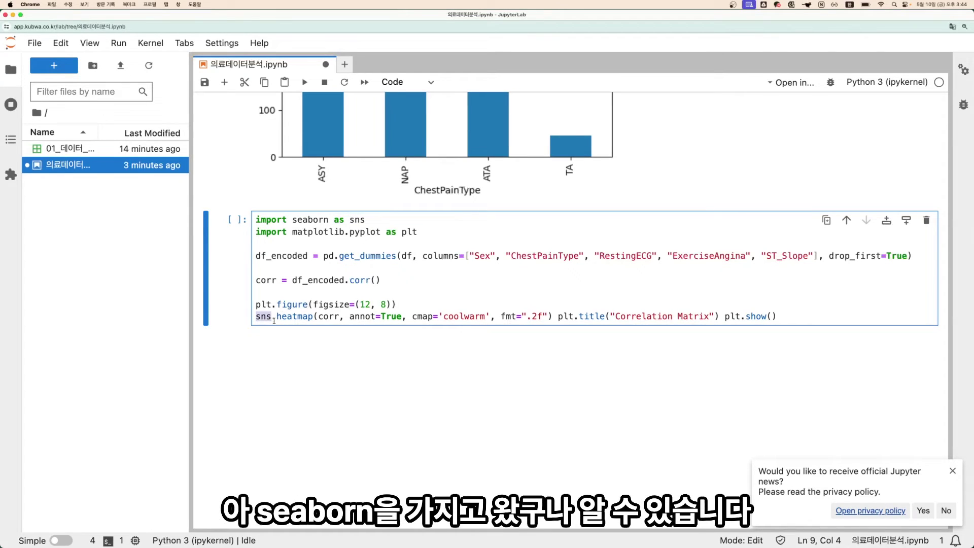
left_click(287, 319)
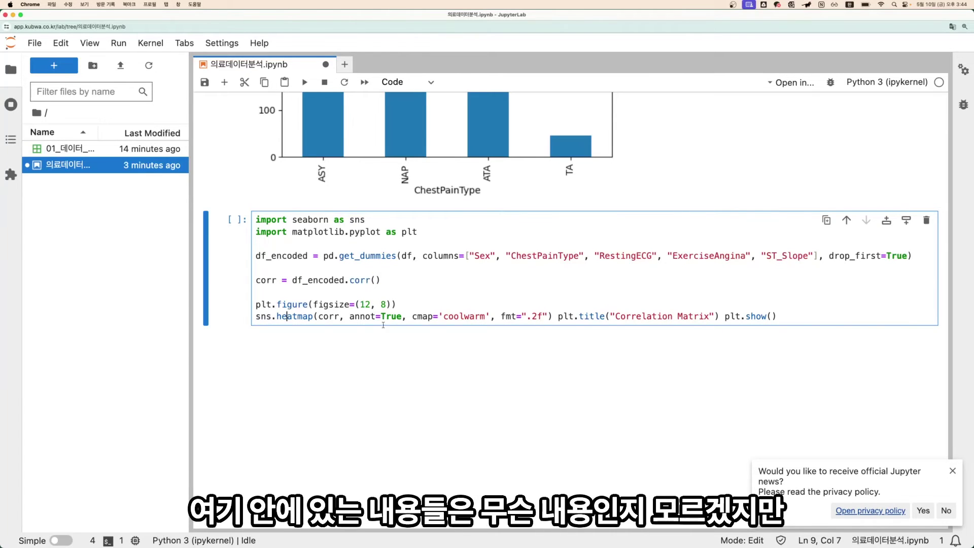
Put plt.title("Correlation Matrix") and plt.show() on separate lines below the sns.heatmap call, and save the notebook.
left_click(558, 316)
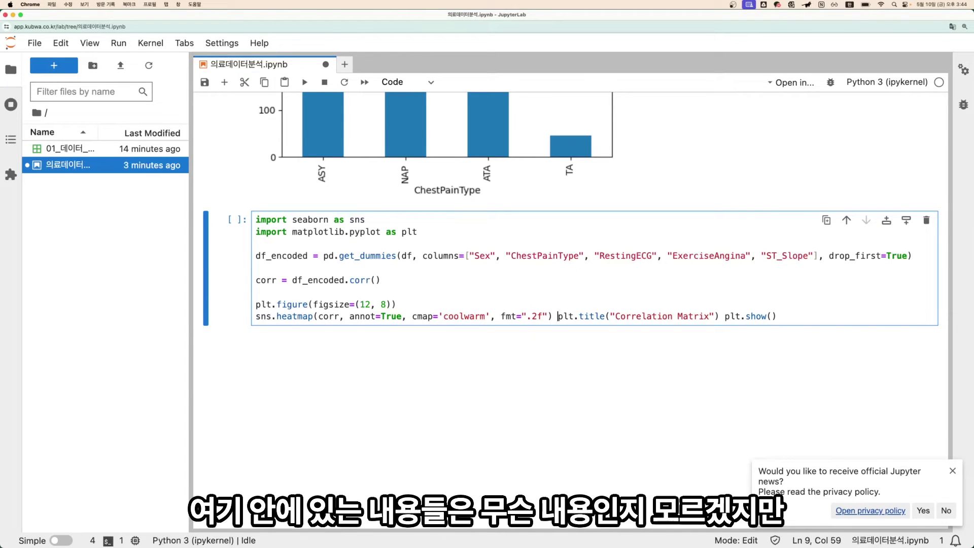
key("BackSpace")
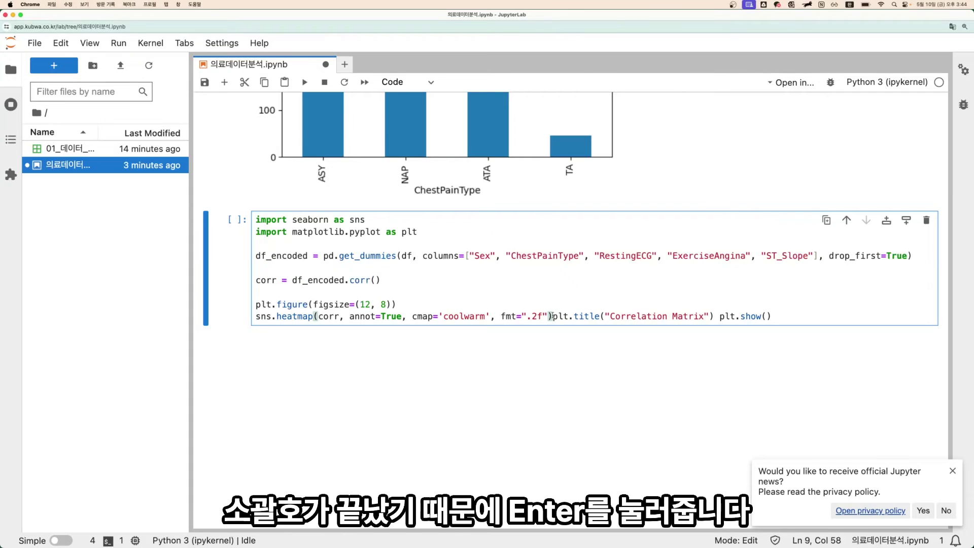
key("Return")
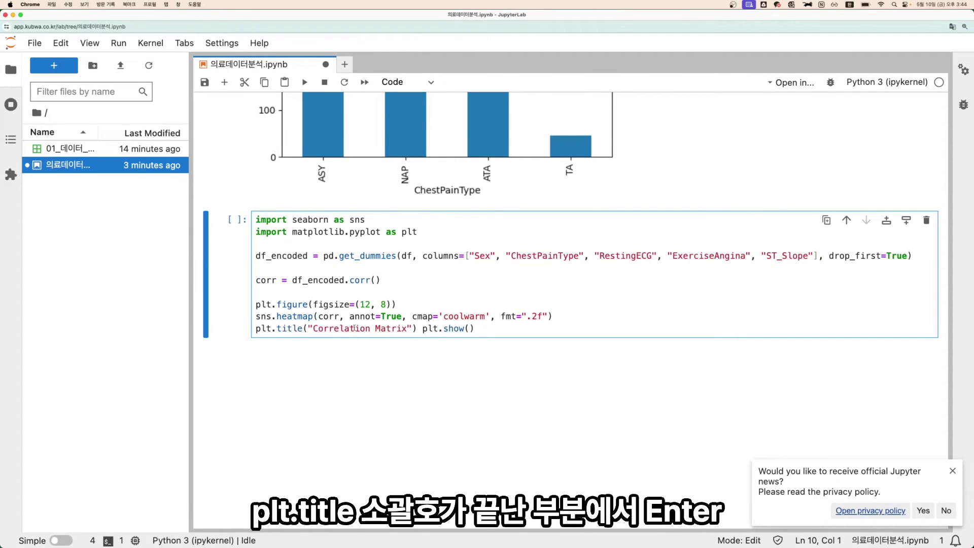
left_click(422, 329)
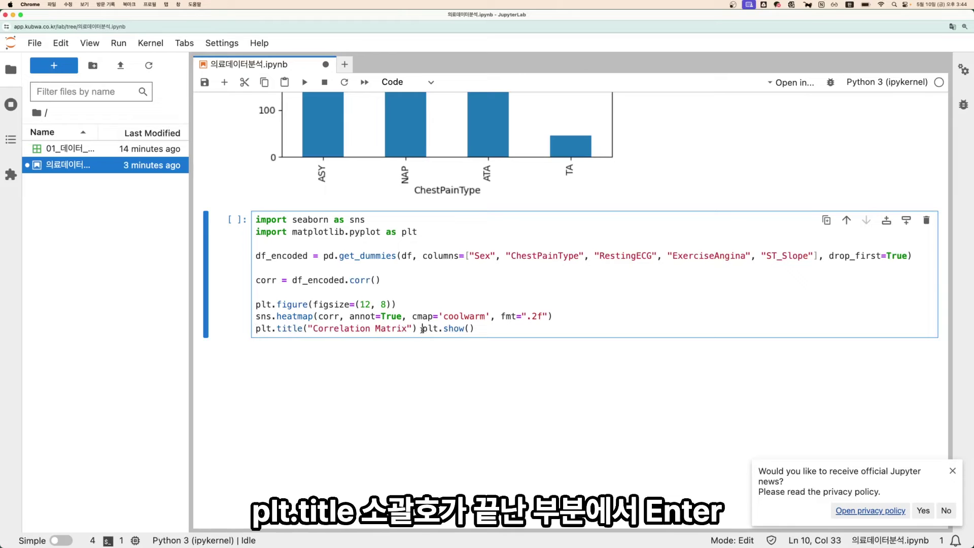
key("Return")
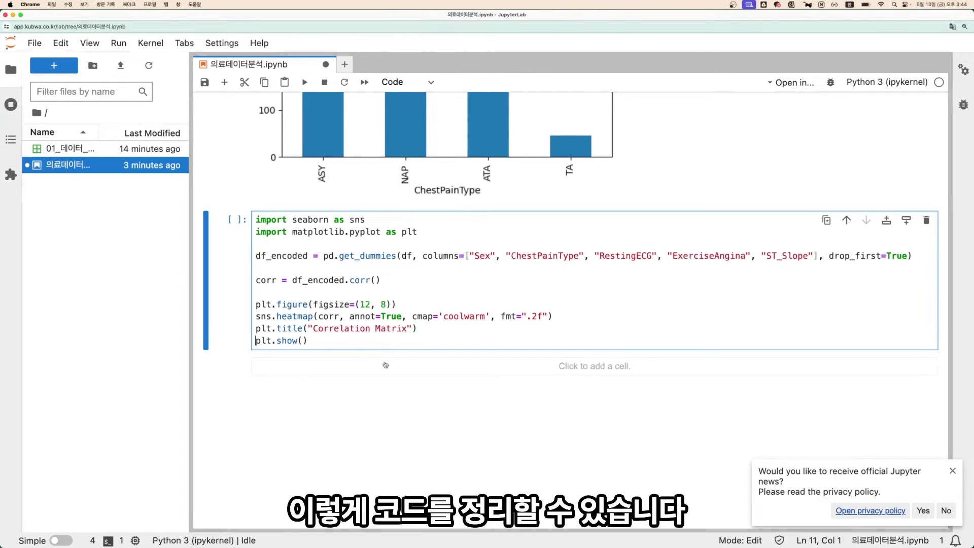
key("super+s")
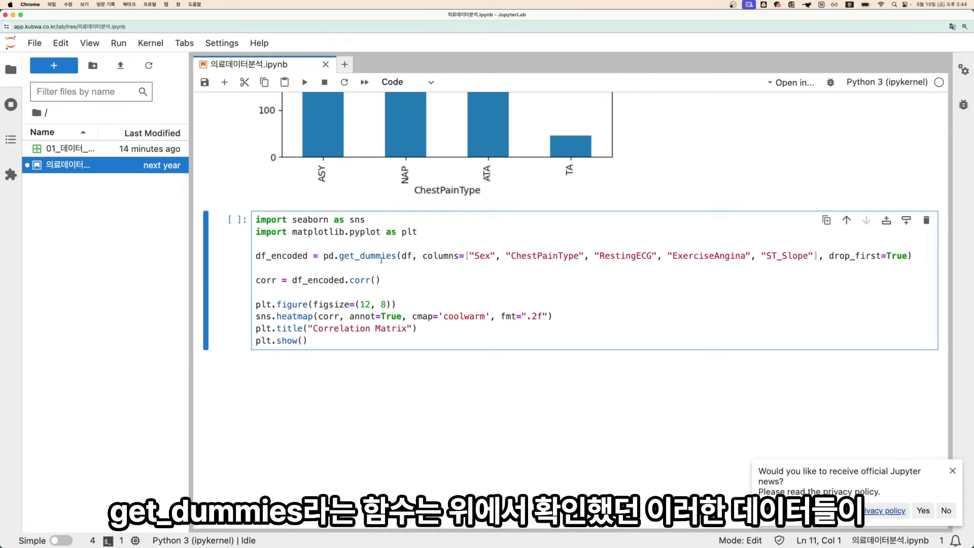
Run the cell holding the seaborn and matplotlib imports and the pd.get_dummies encoding of df.
scroll(381, 260, "up", 12)
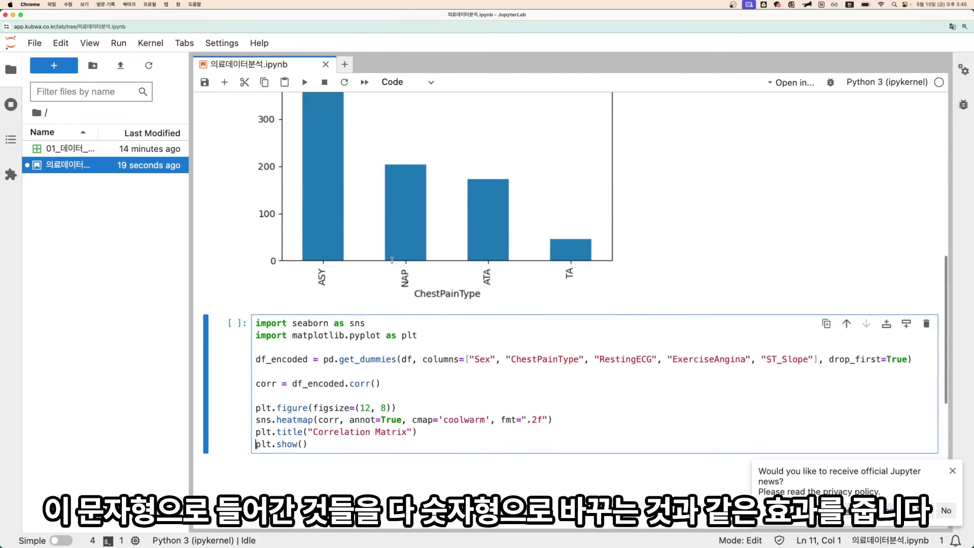
scroll(576, 284, "down", 1)
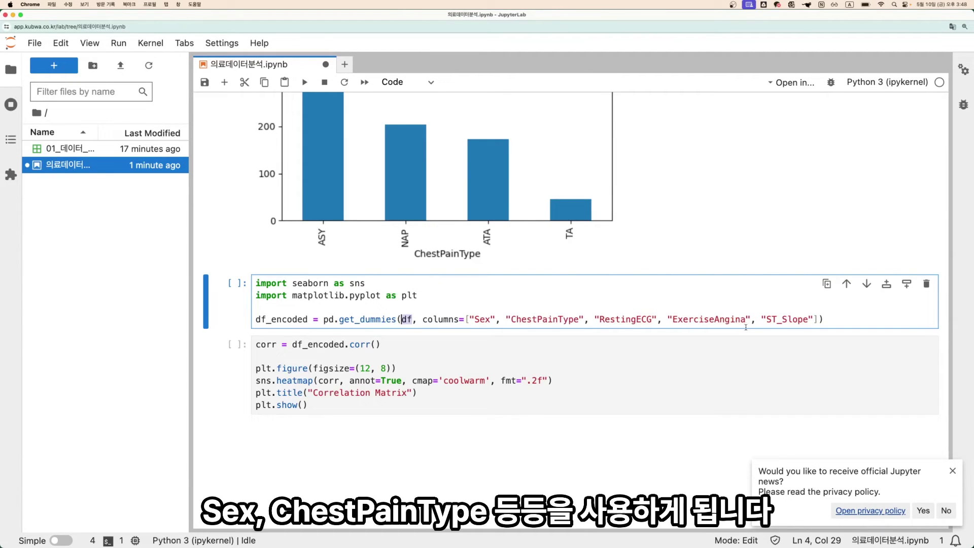
key("Up")
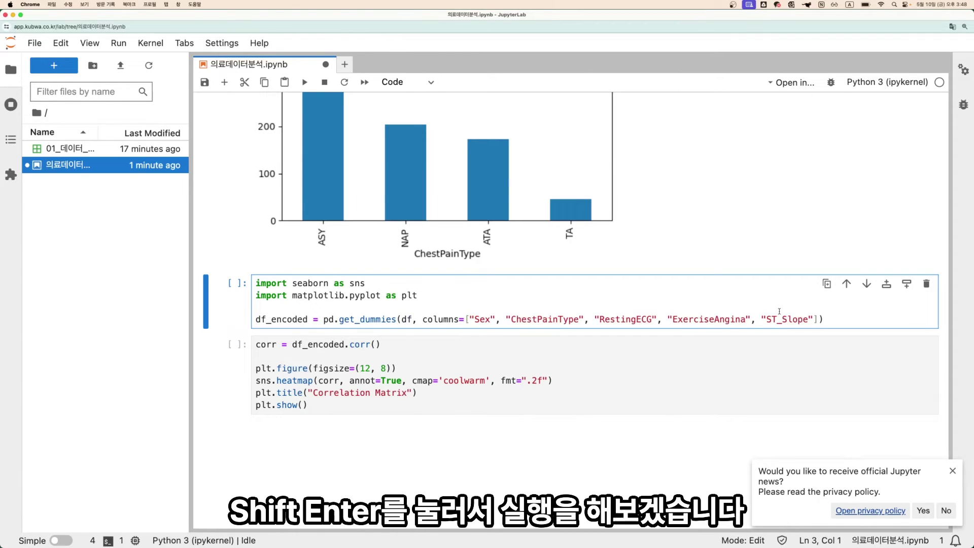
key("shift+Return")
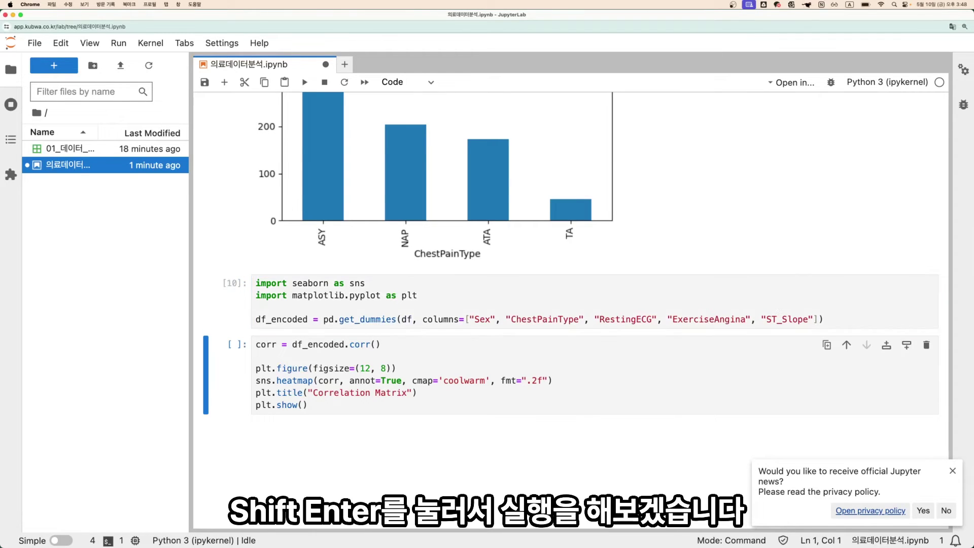
Insert a cell above the corr = df_encoded.corr() cell, enter df_encoded in it and run it.
key("a")
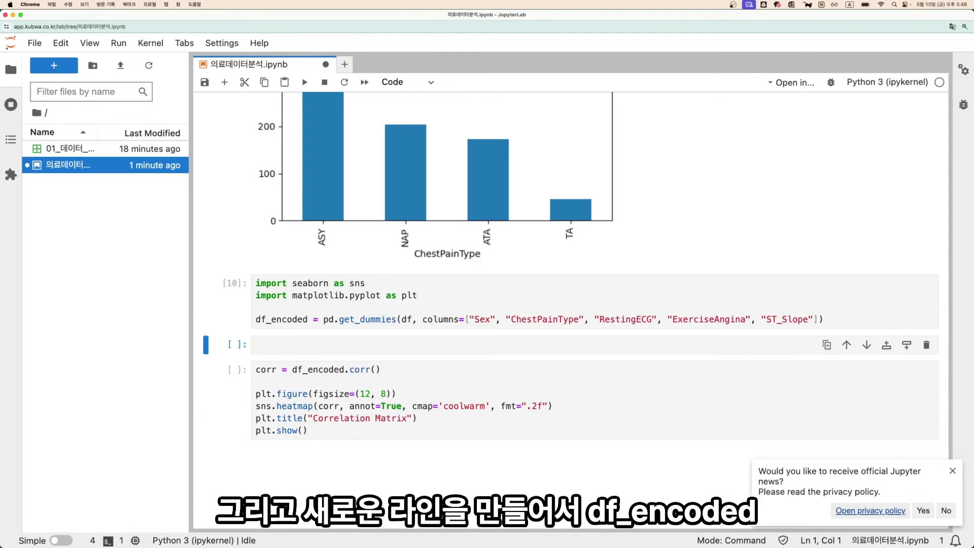
left_click(558, 351)
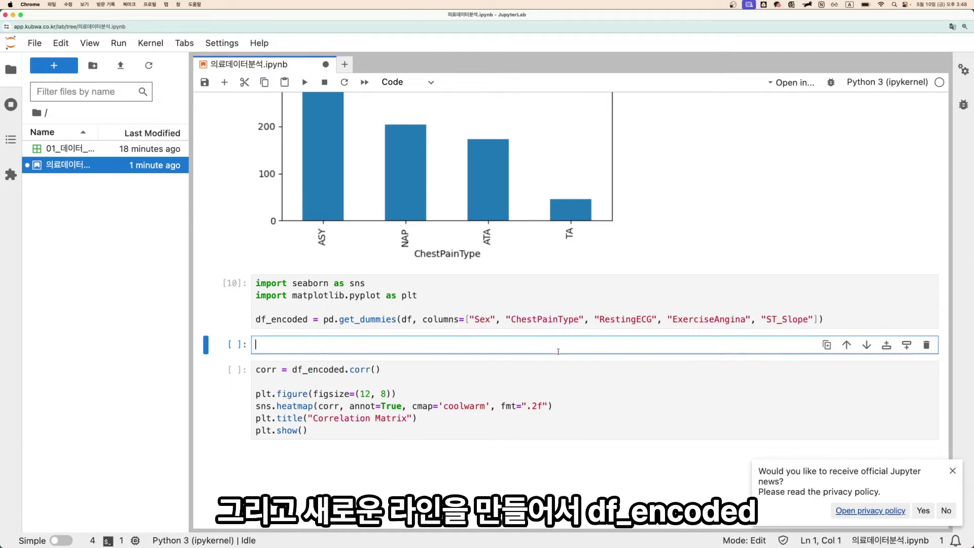
type("df_encoded")
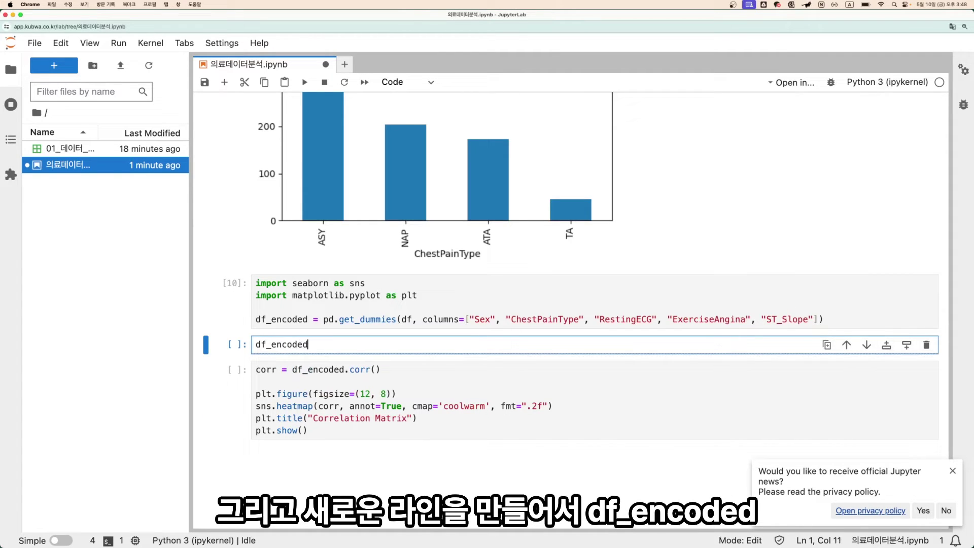
key("shift+Return")
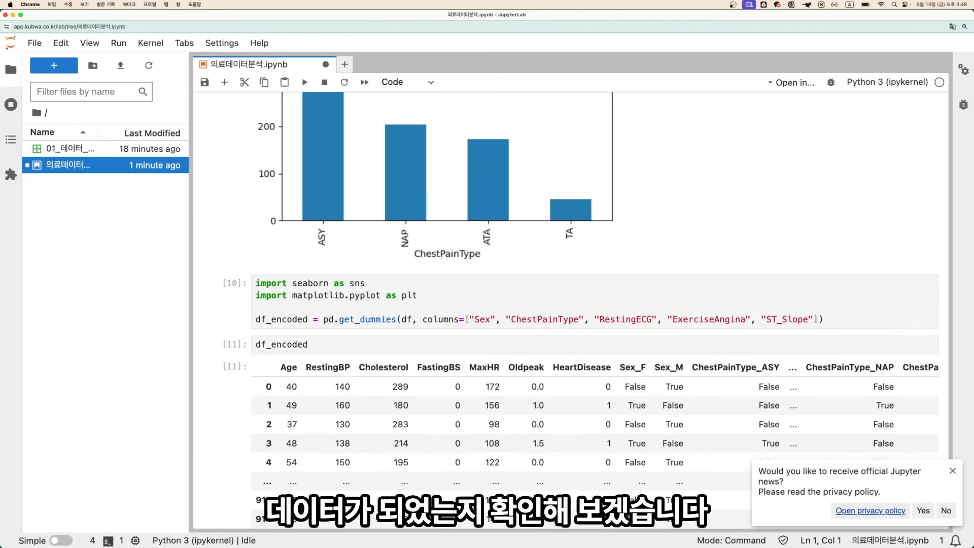
Examine the df_encoded table, comparing the Sex_F and Sex_M columns and their row values.
scroll(565, 358, "down", 2)
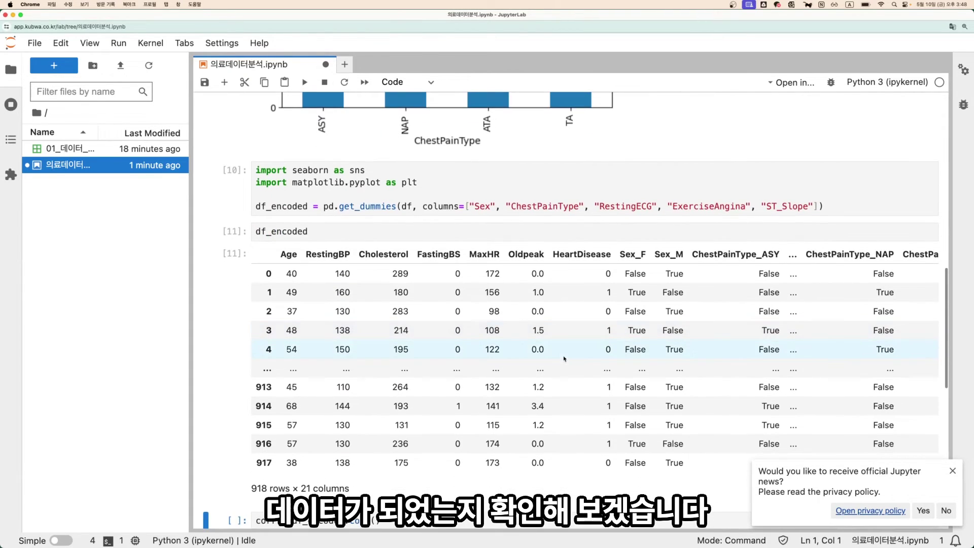
left_click(294, 252)
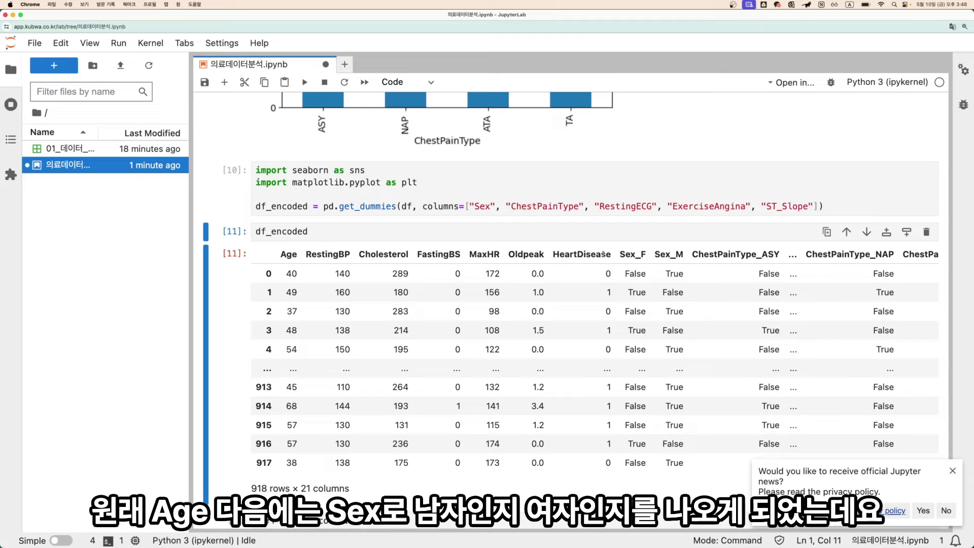
mouse_move(620, 254)
left_mouse_down()
mouse_move(686, 254)
mouse_move(621, 256)
left_mouse_up()
left_click(637, 257)
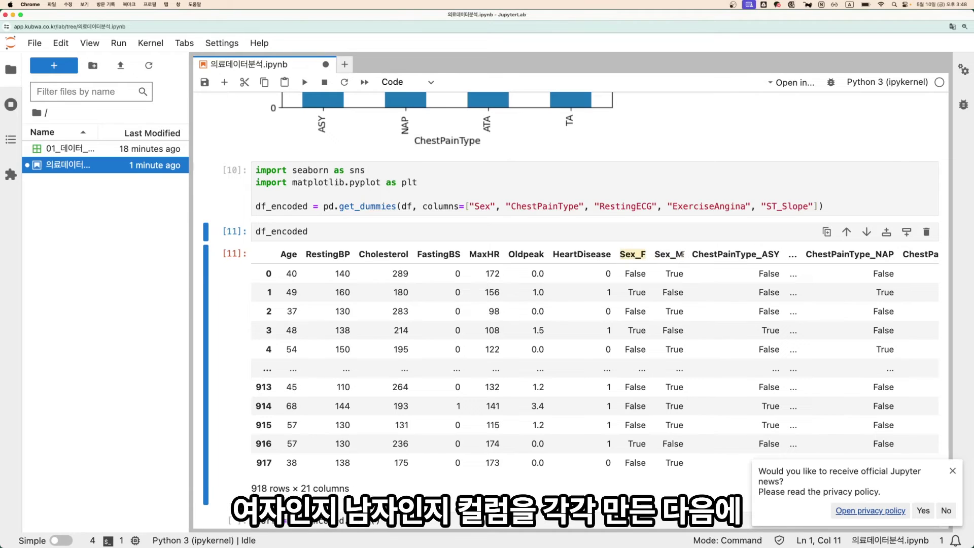
left_click_drag(683, 254, 658, 256)
double_click(639, 274)
double_click(638, 292)
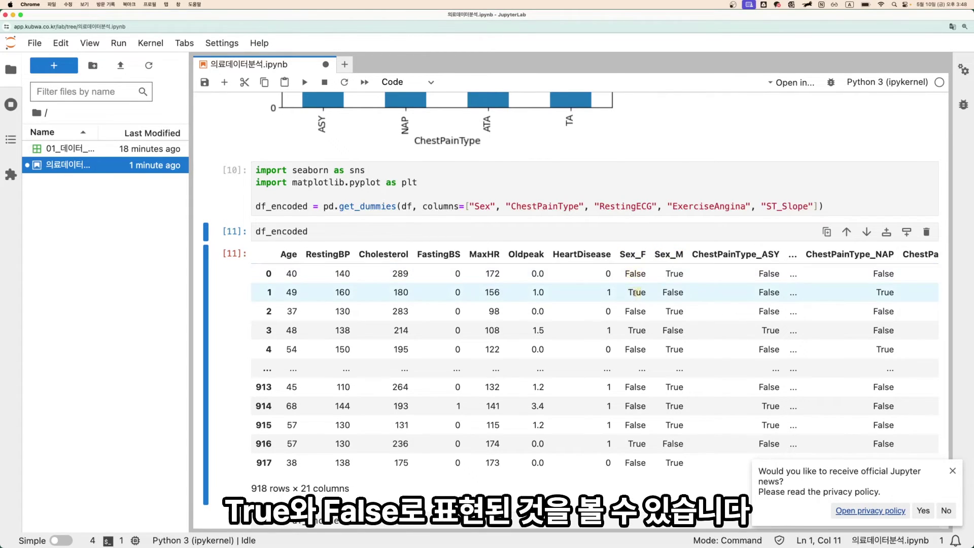
double_click(636, 311)
left_click(629, 335)
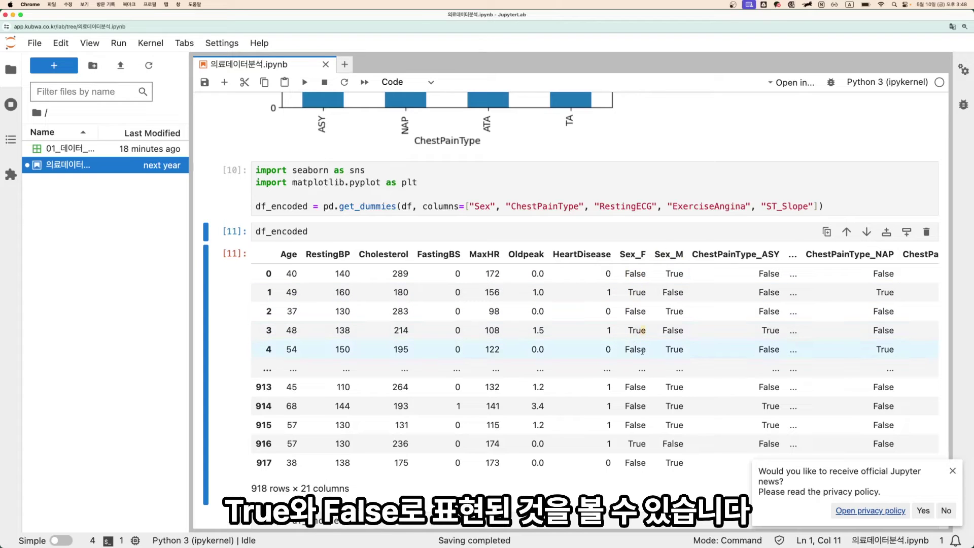
left_click_drag(630, 350, 643, 350)
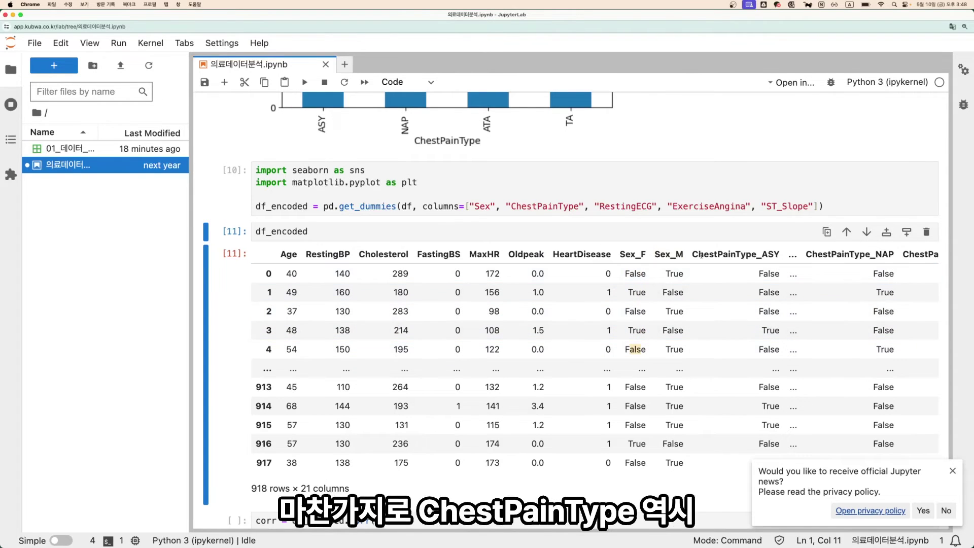
Examine the encoded ChestPainType, RestingECG and ExerciseAngina columns across the df_encoded table, and return to the correlation code below it.
left_click(766, 255)
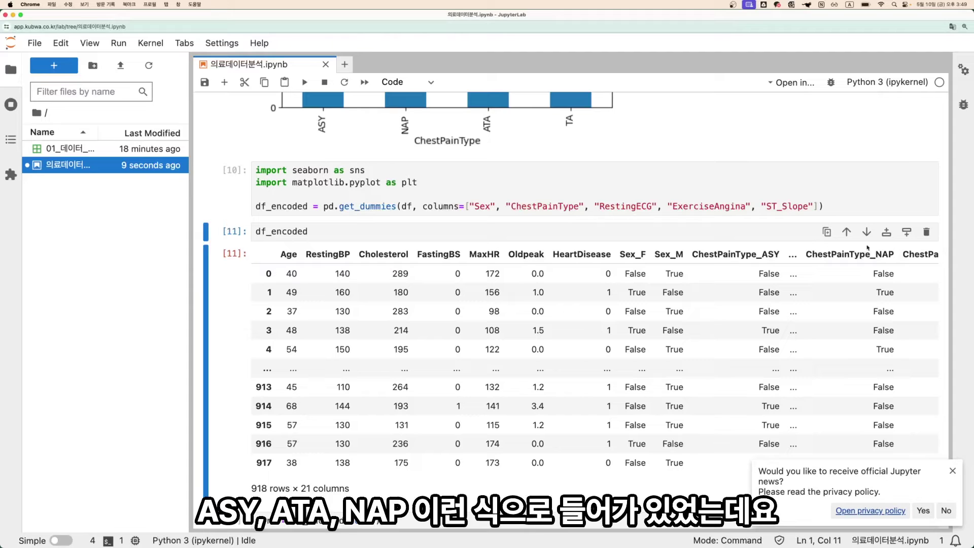
left_click_drag(898, 253, 818, 272)
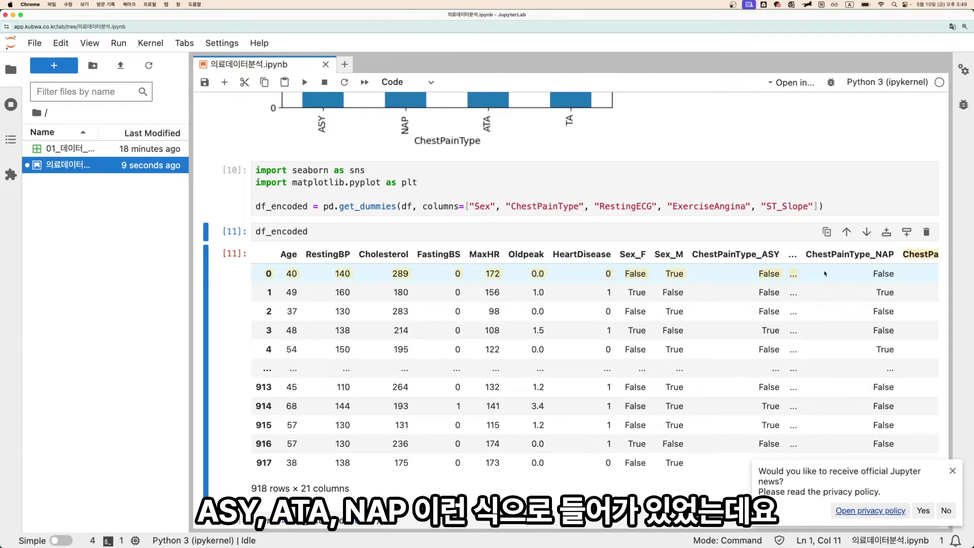
left_click(826, 274)
scroll(828, 274, "right", 5)
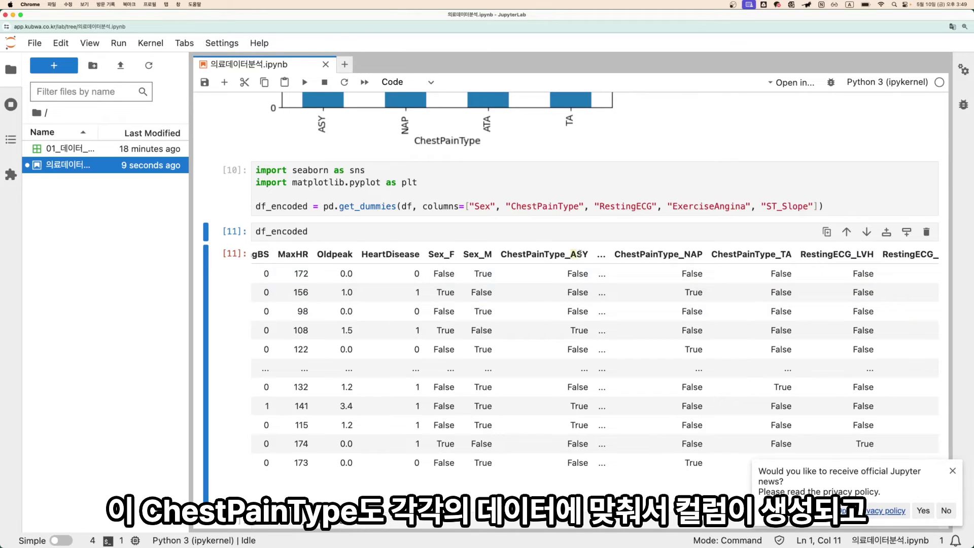
left_click_drag(579, 254, 597, 254)
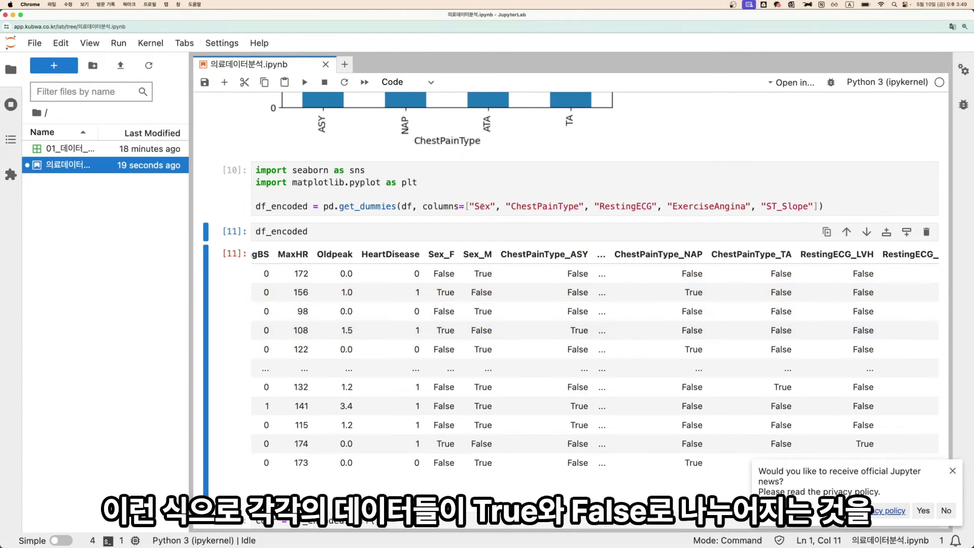
scroll(718, 337, "right", 5)
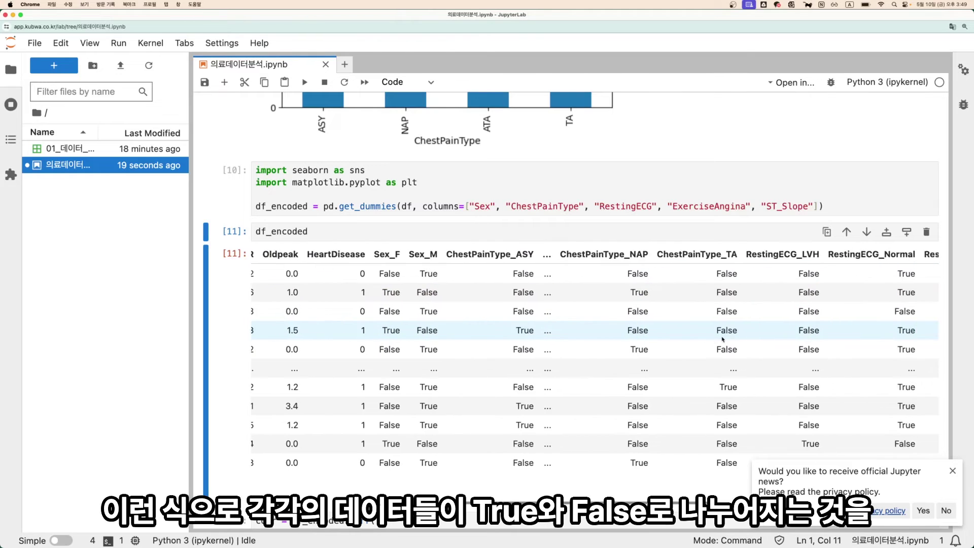
scroll(746, 347, "right", 5)
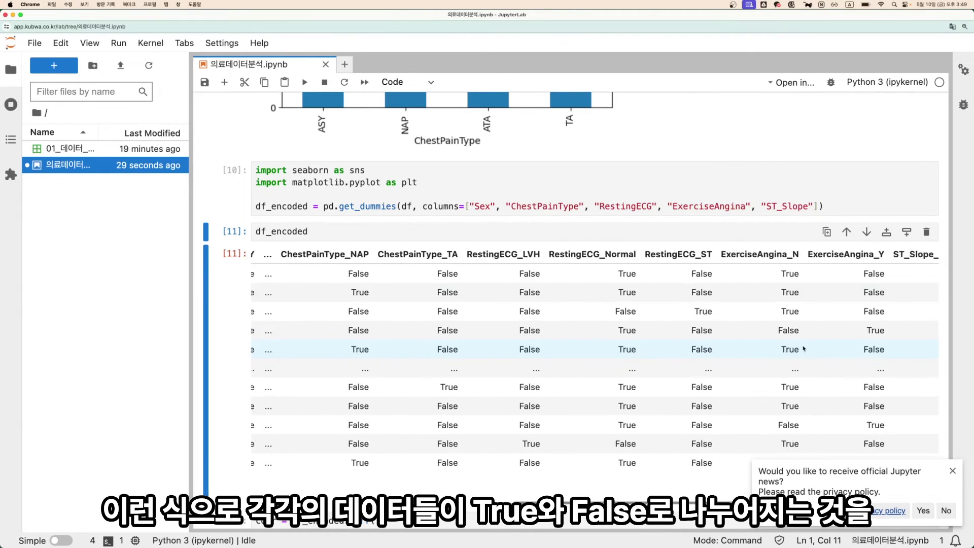
scroll(804, 348, "left", 10)
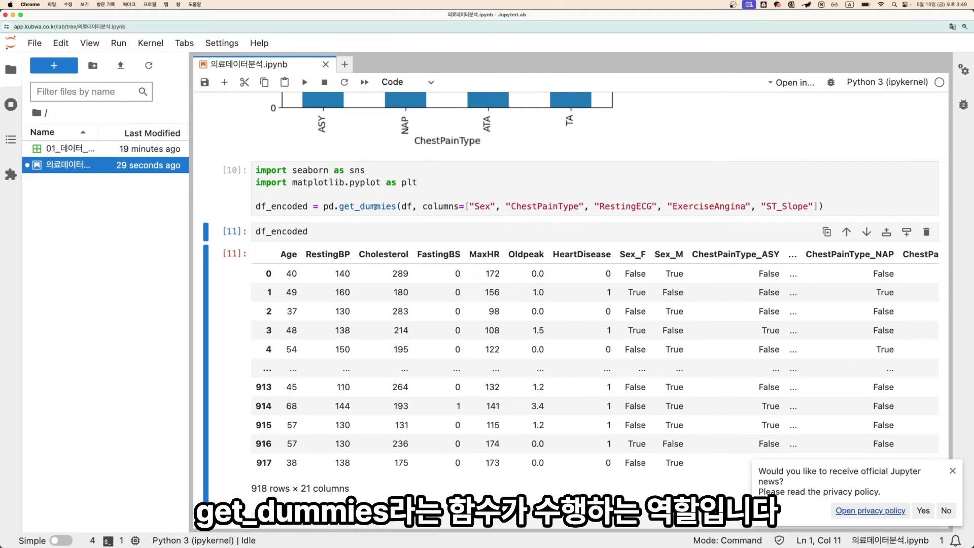
scroll(420, 339, "down", 3)
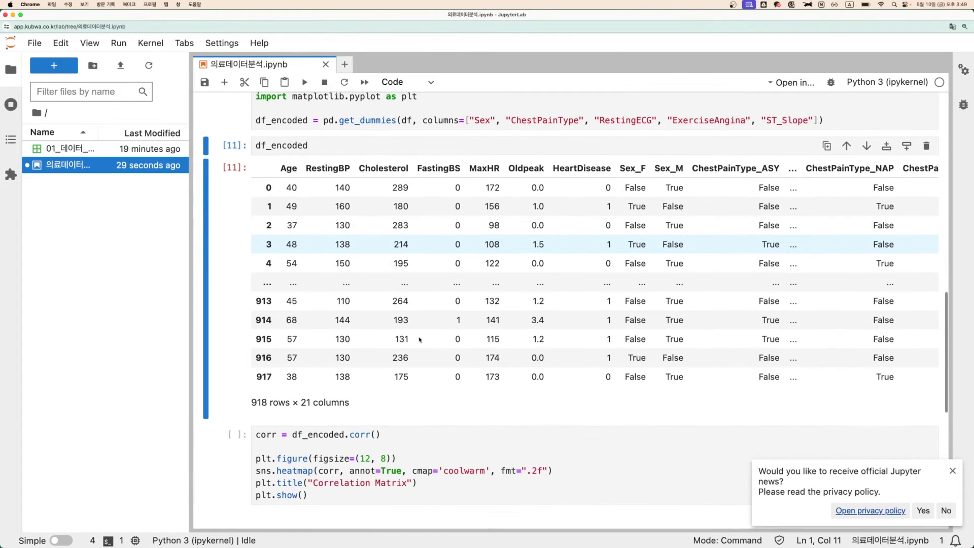
scroll(311, 428, "down", 3)
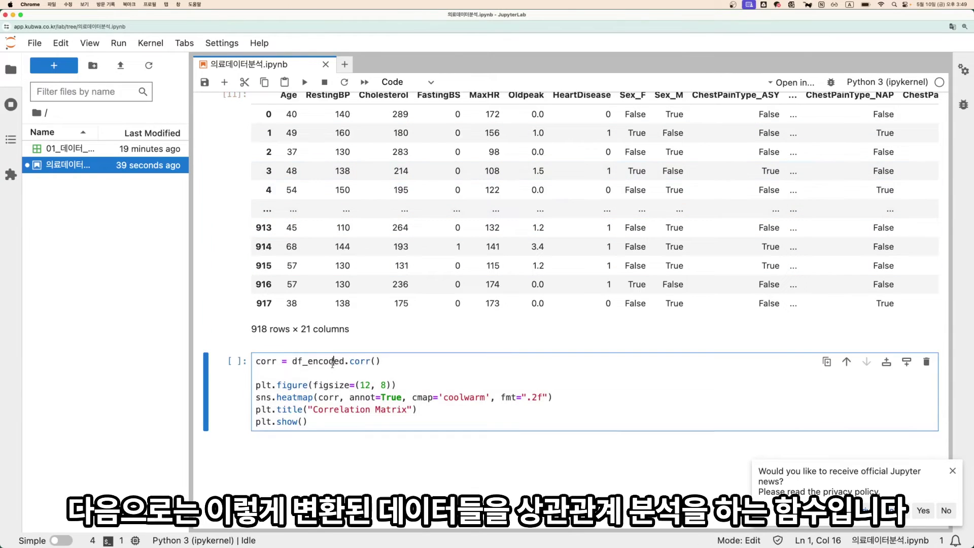
Split the corr = df_encoded.corr() line from the heatmap code into its own cell and run that cell.
left_click(312, 378)
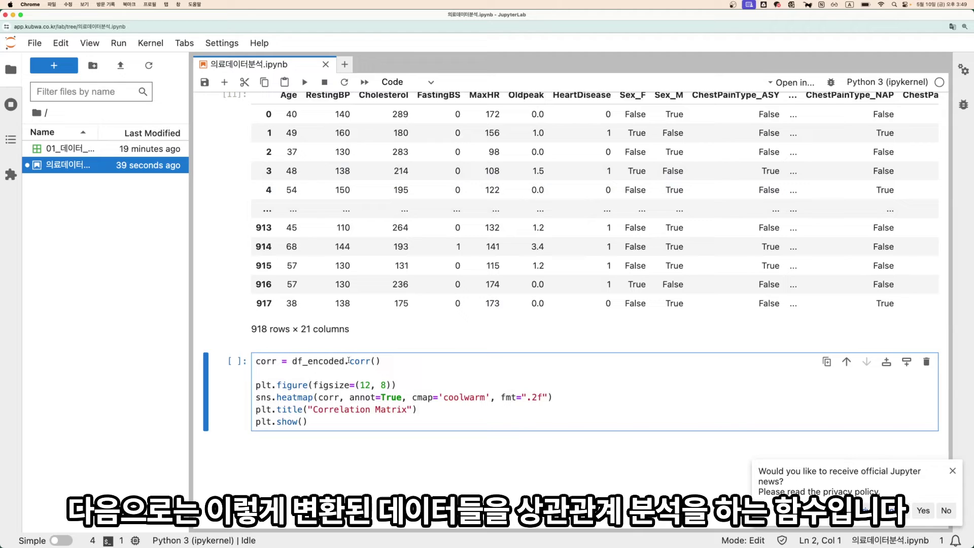
left_click_drag(350, 361, 381, 361)
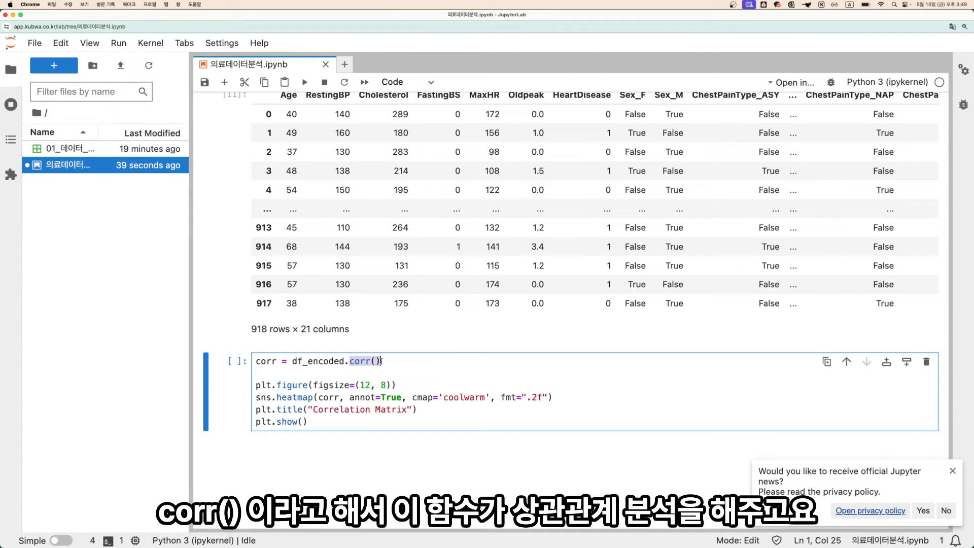
left_click(382, 360)
key("super+shift+minus")
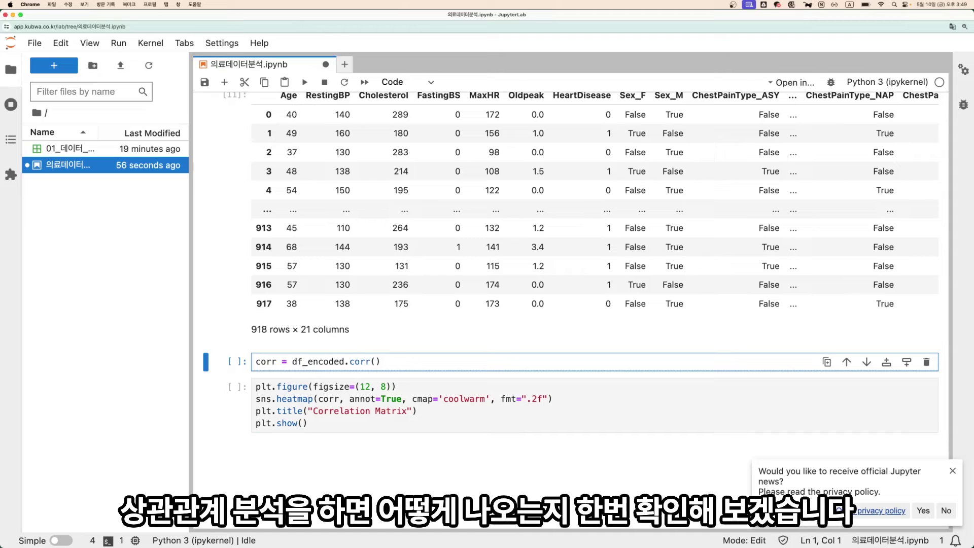
key("shift+Return")
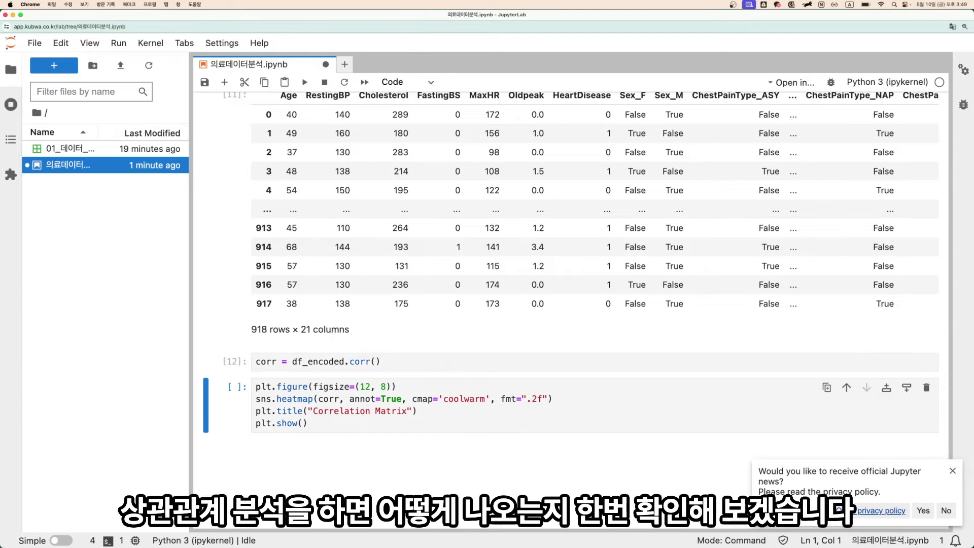
Insert a cell above the heatmap code, enter corr in it and run it.
key("a")
key("Return")
type("corr")
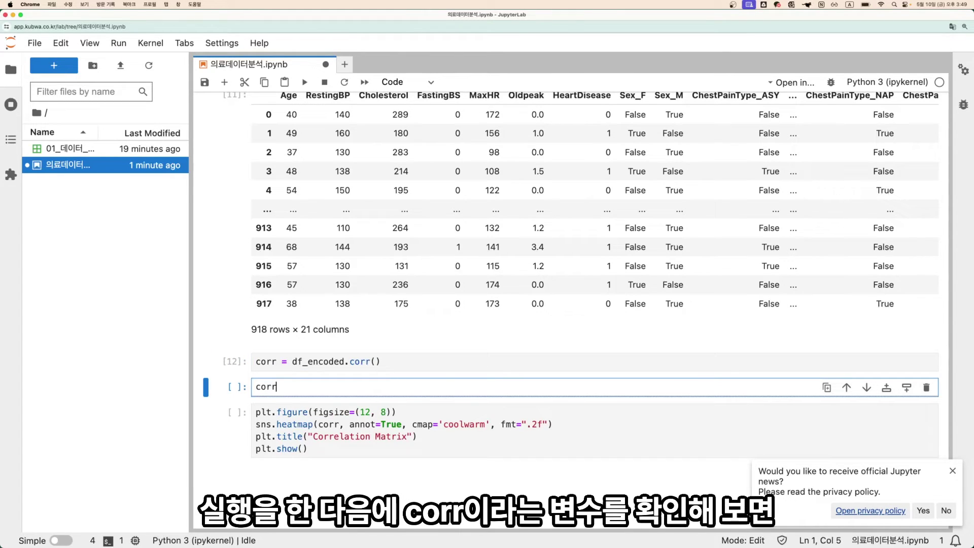
key("shift+Return")
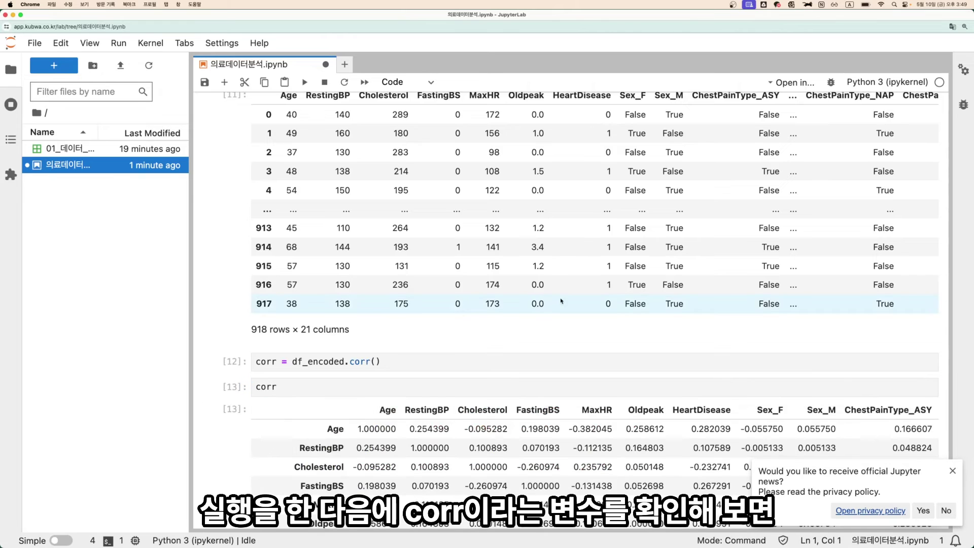
Examine the corr table, checking the Age row's coefficients and the remaining variables down to ST_Slope_Up.
scroll(562, 300, "down", 3)
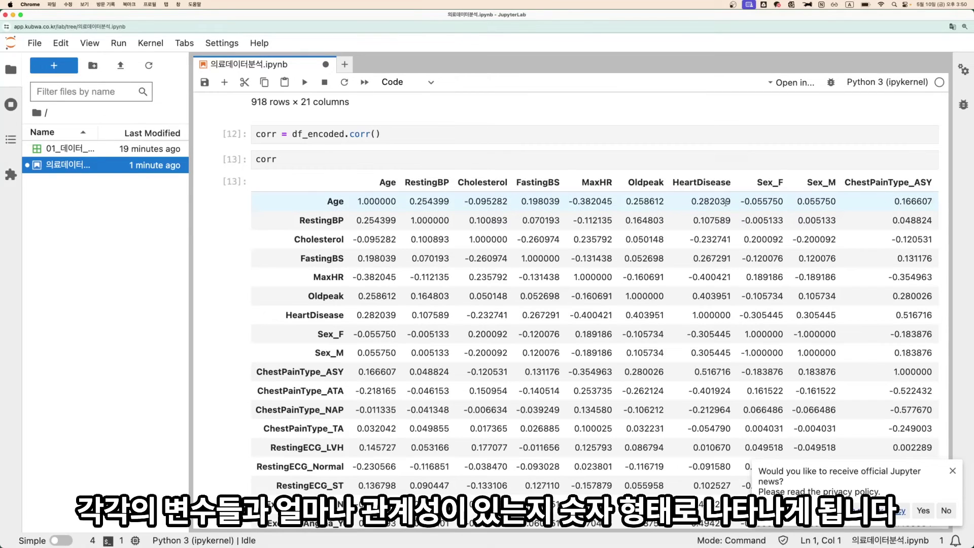
double_click(410, 201)
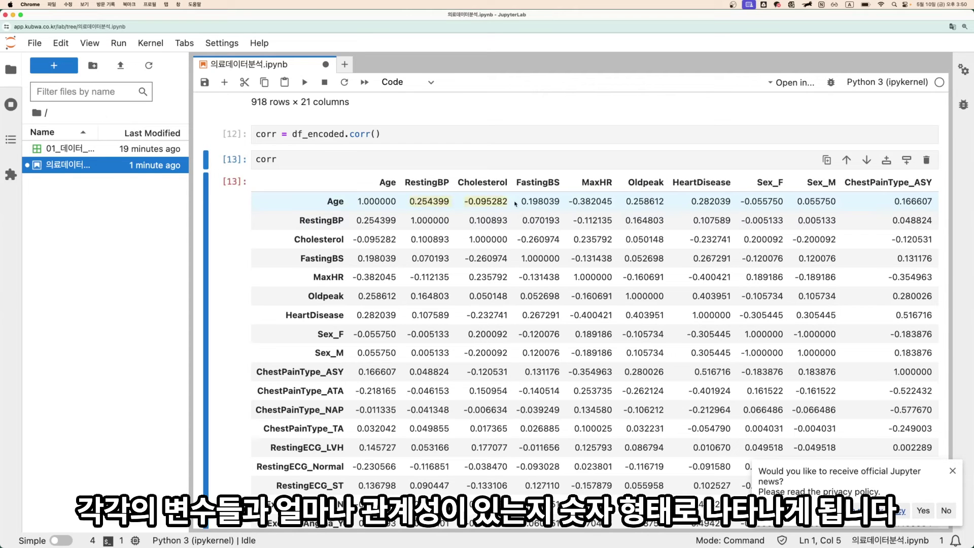
scroll(481, 276, "down", 3)
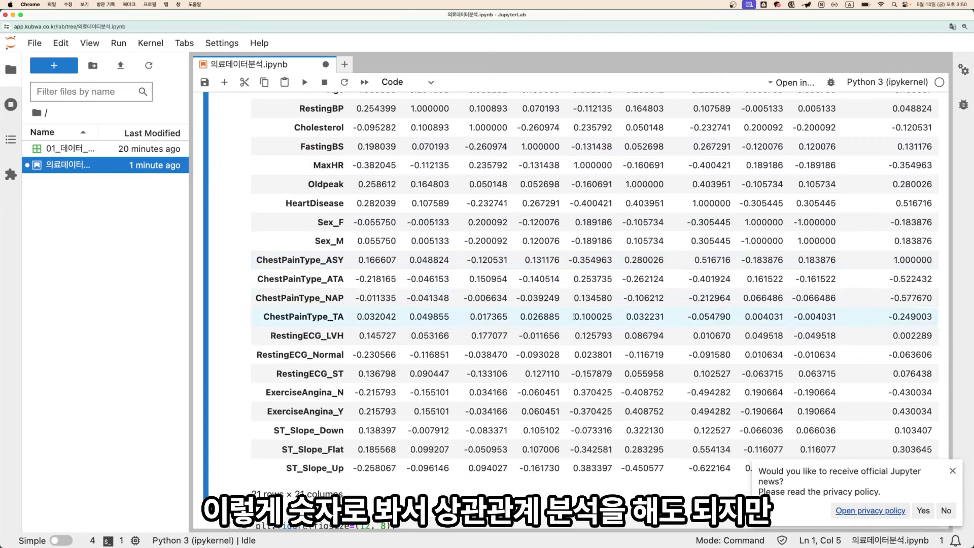
scroll(475, 308, "up", 4)
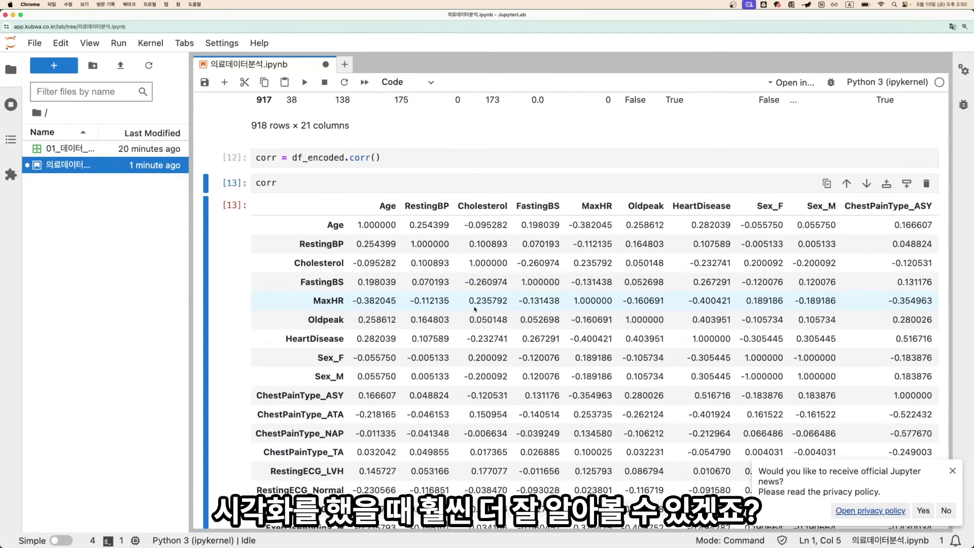
scroll(475, 309, "down", 8)
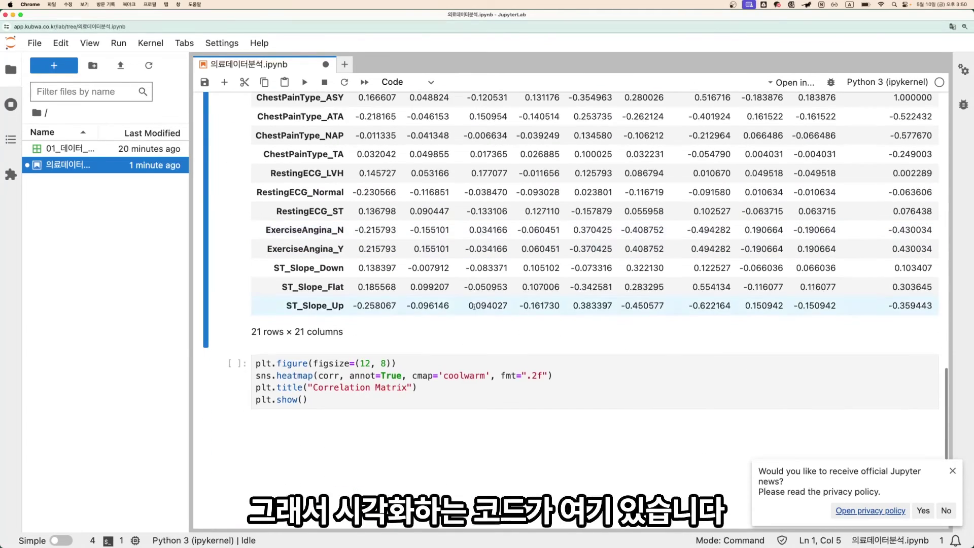
Review the plt.figure line of the plotting cell, checking the width and height in its figsize argument.
left_click(320, 401)
scroll(344, 406, "down", 2)
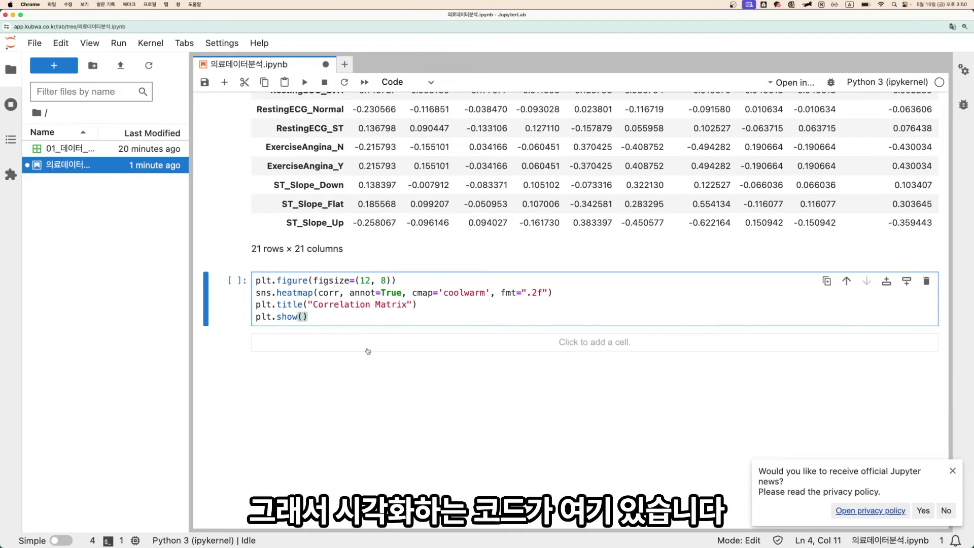
scroll(344, 406, "down", 1)
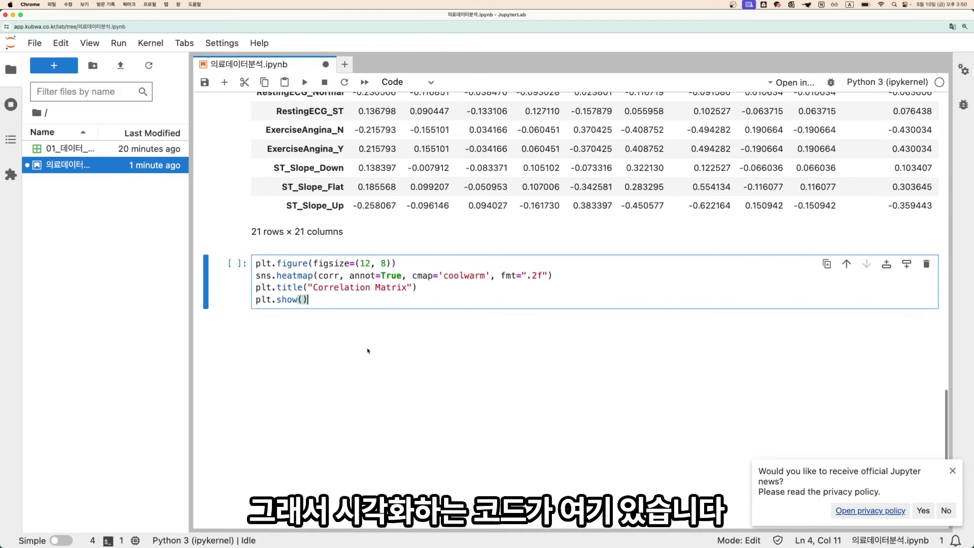
double_click(284, 263)
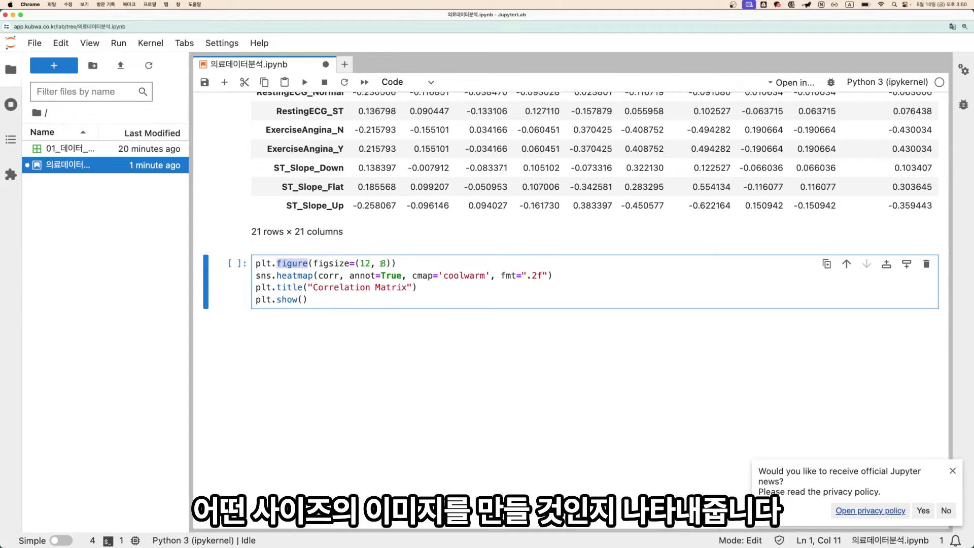
double_click(365, 263)
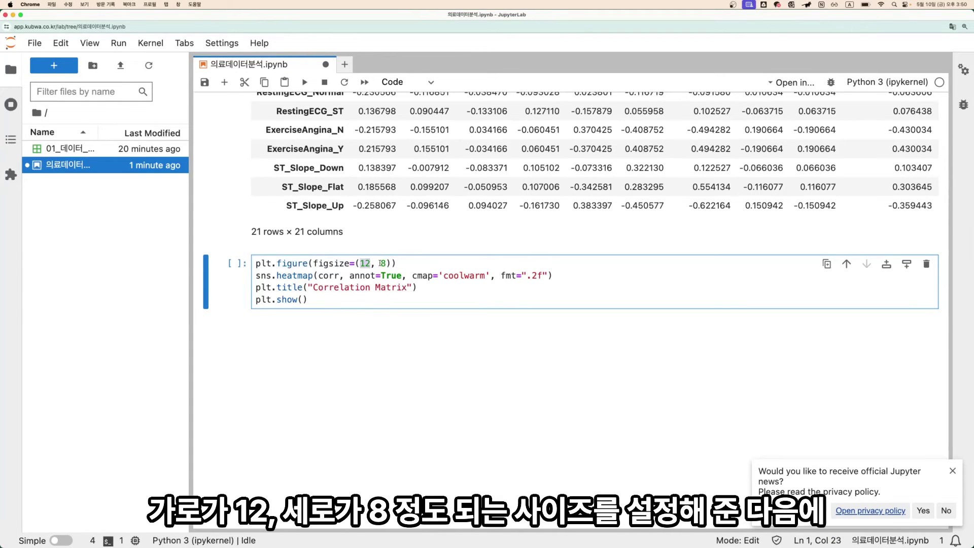
left_click_drag(380, 263, 388, 263)
left_click(407, 263)
Review the sns.heatmap arguments corr, annot, cmap and fmt, comparing the number format with the decimals in the corr table.
double_click(299, 276)
scroll(298, 276, "down", 2)
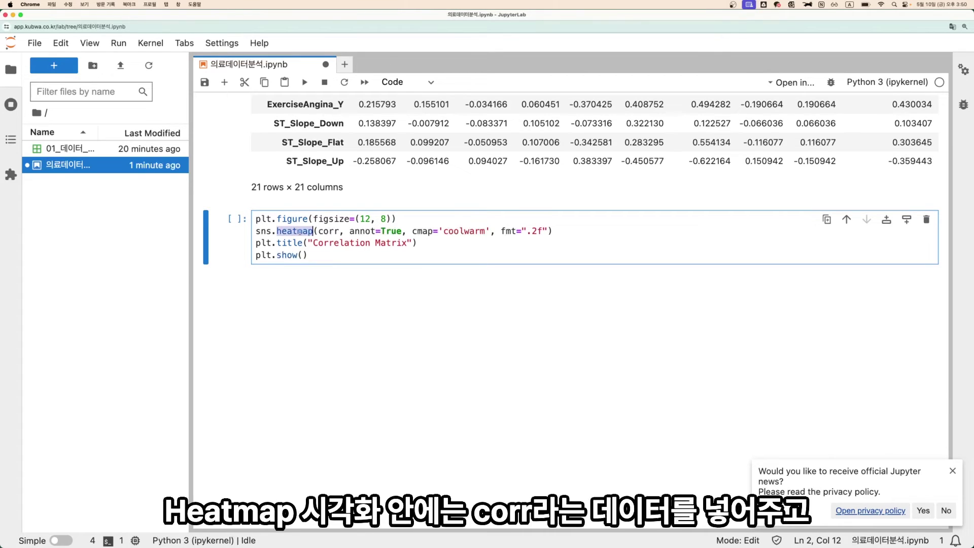
double_click(329, 232)
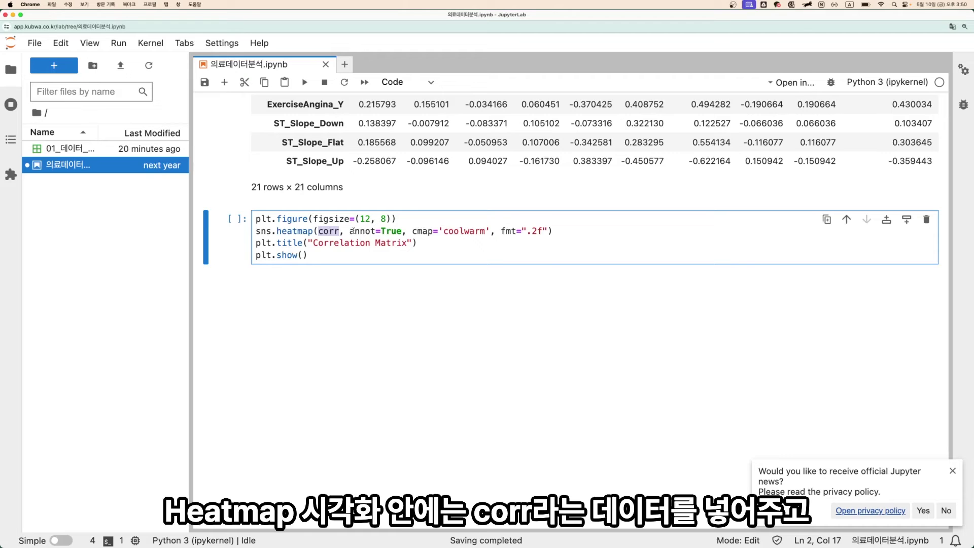
double_click(352, 231)
scroll(374, 180, "up", 1)
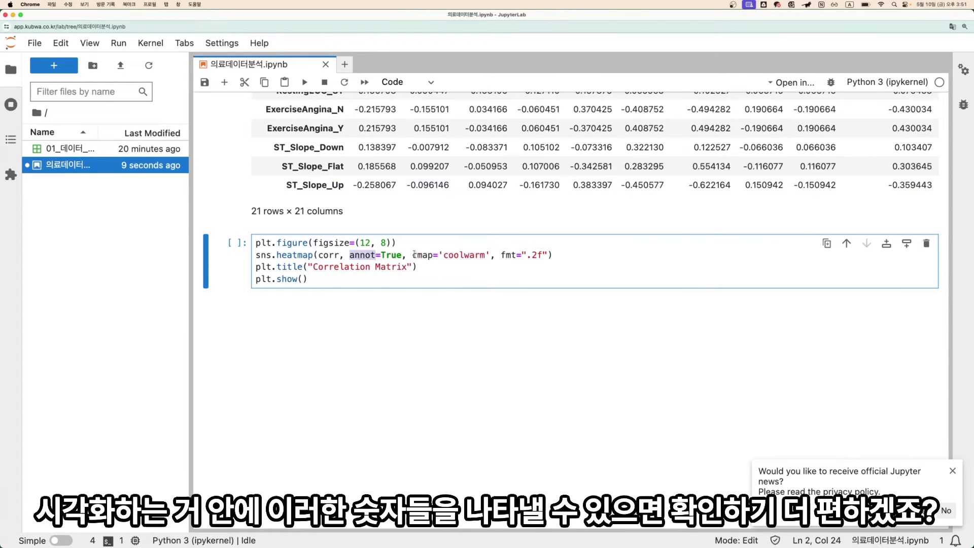
left_click(396, 186)
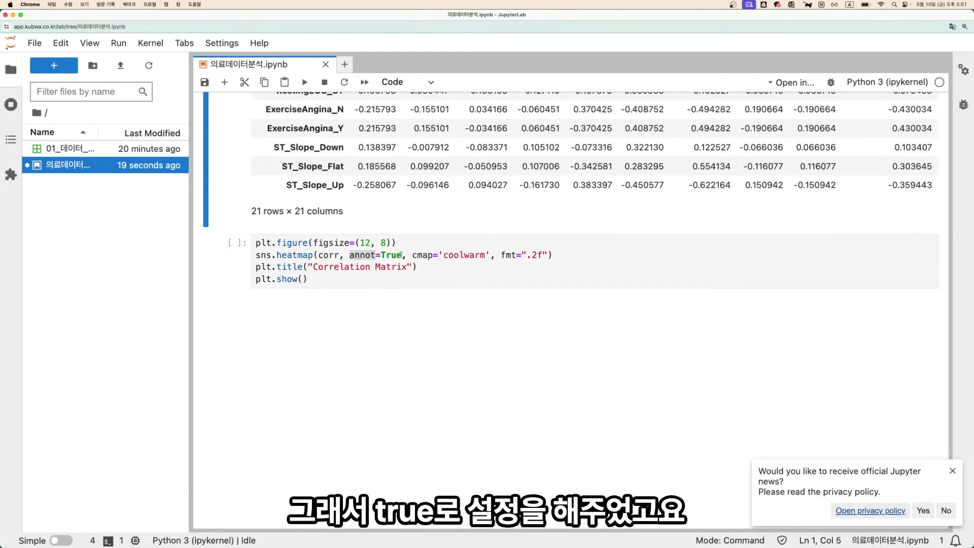
left_click_drag(398, 257, 354, 258)
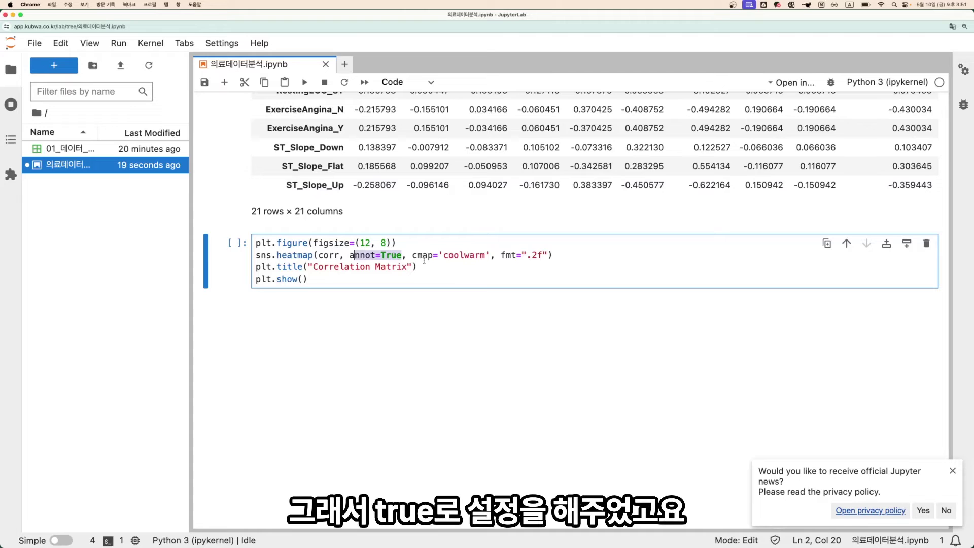
left_click_drag(412, 256, 442, 256)
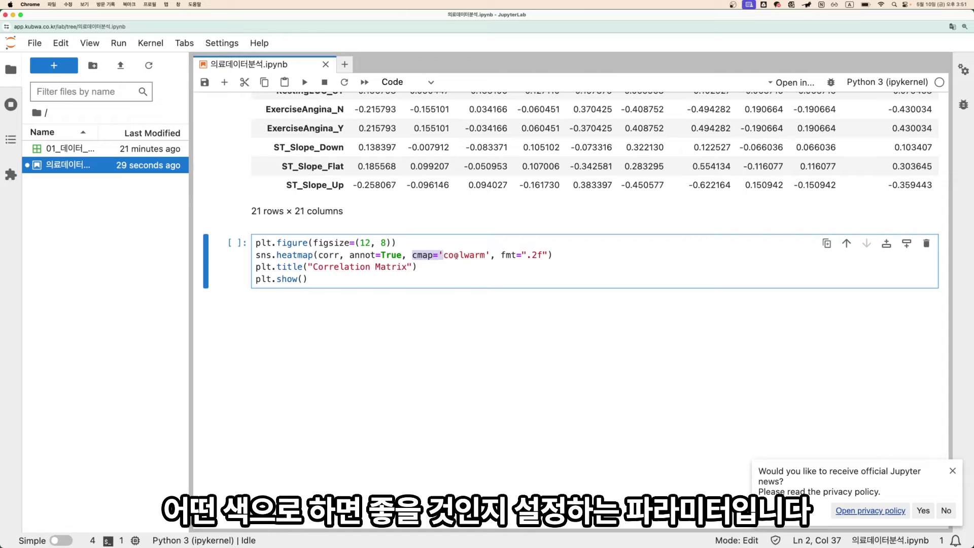
left_click_drag(443, 255, 485, 255)
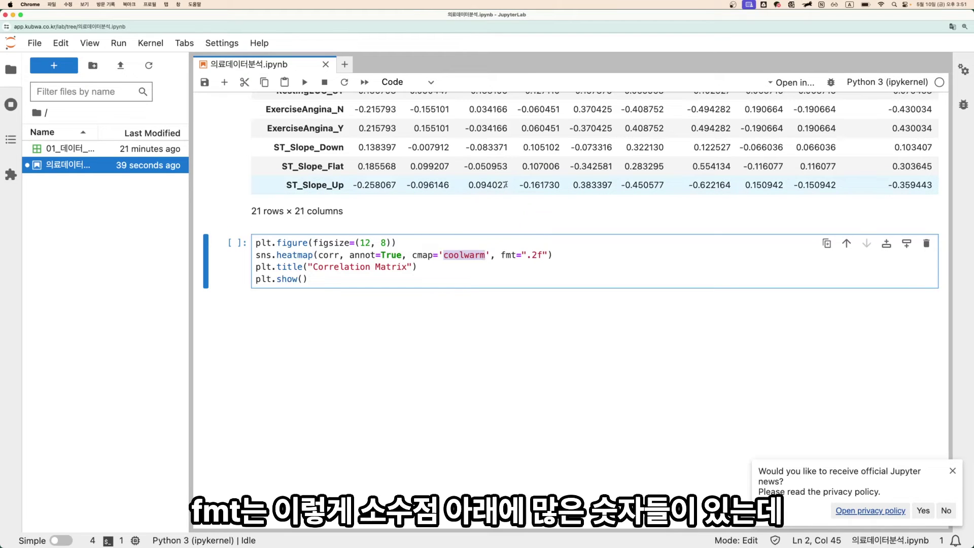
left_click_drag(506, 185, 467, 187)
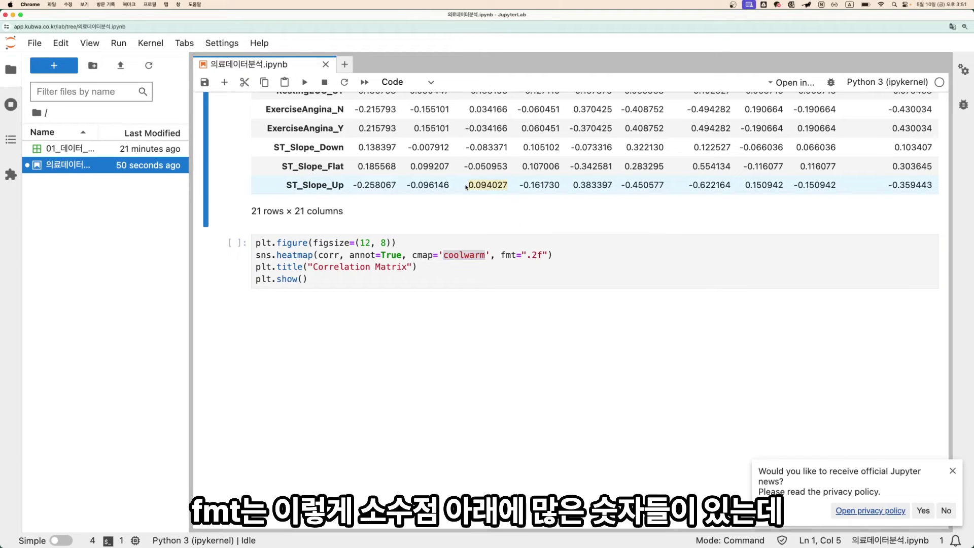
left_click(534, 254)
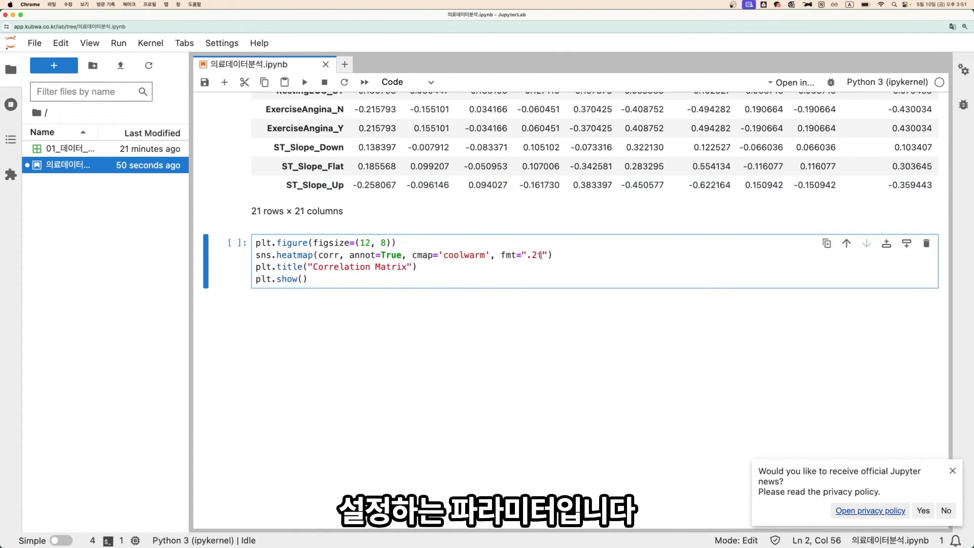
Review the plt.title and plt.show lines and how the plotting code is divided into separate lines.
left_click(298, 271)
scroll(299, 273, "down", 2)
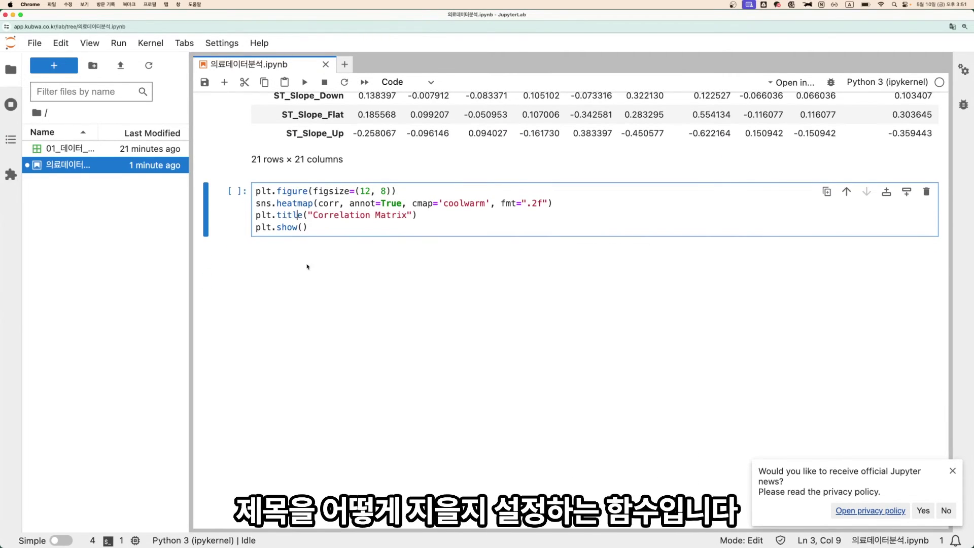
key("Right")
key("Right")
key("Right")
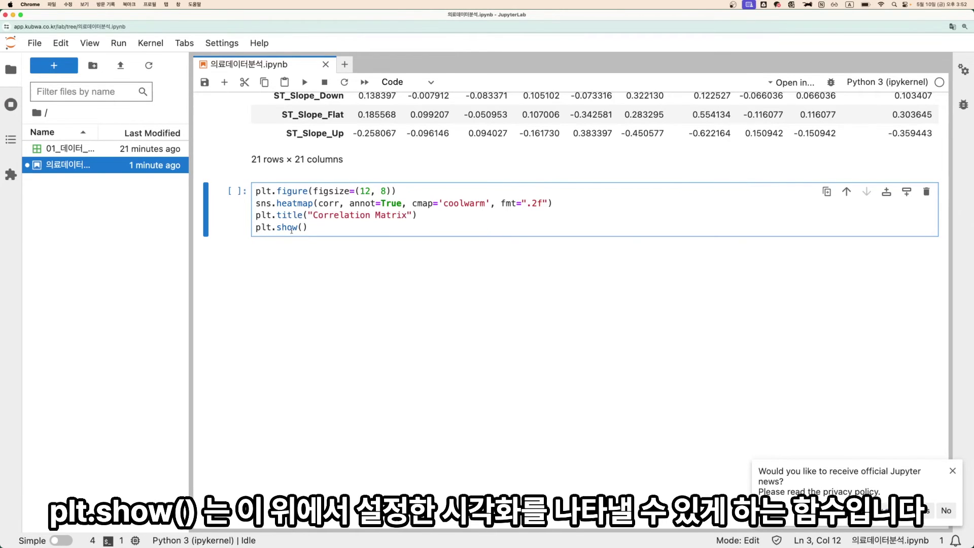
left_click_drag(256, 191, 301, 215)
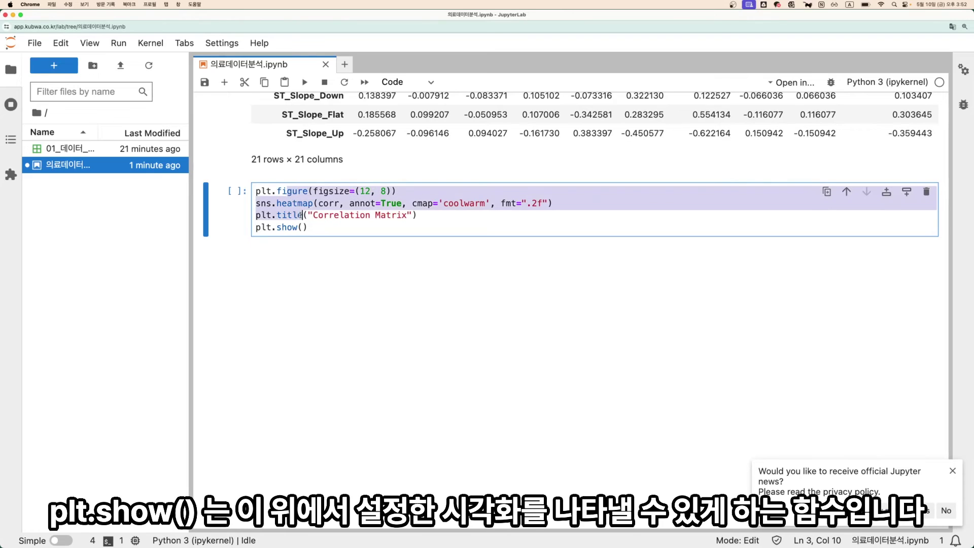
left_click(309, 227)
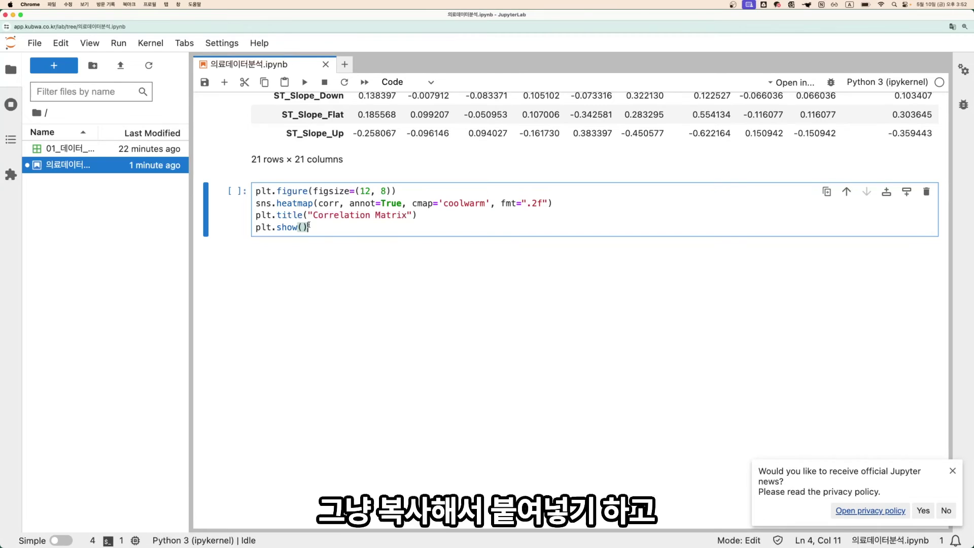
left_click(406, 192)
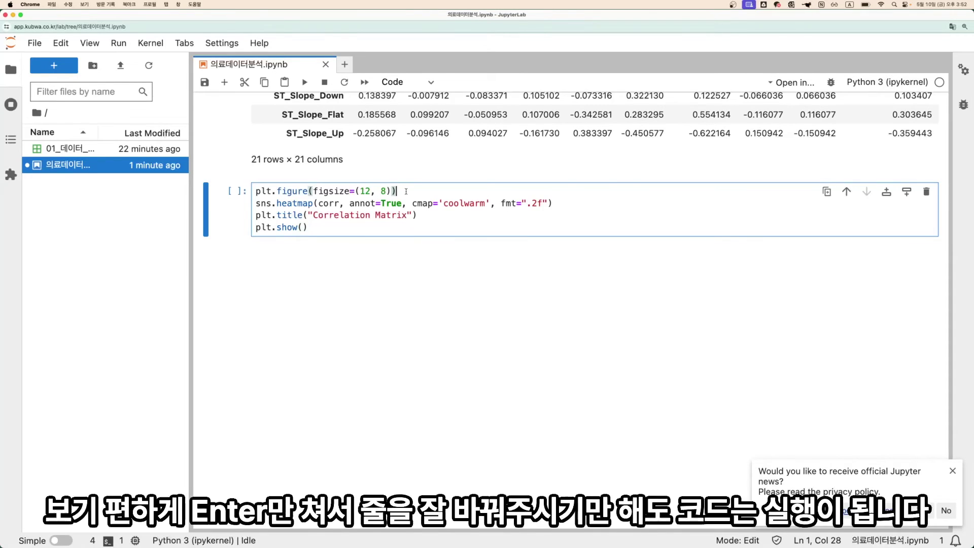
left_click(253, 216)
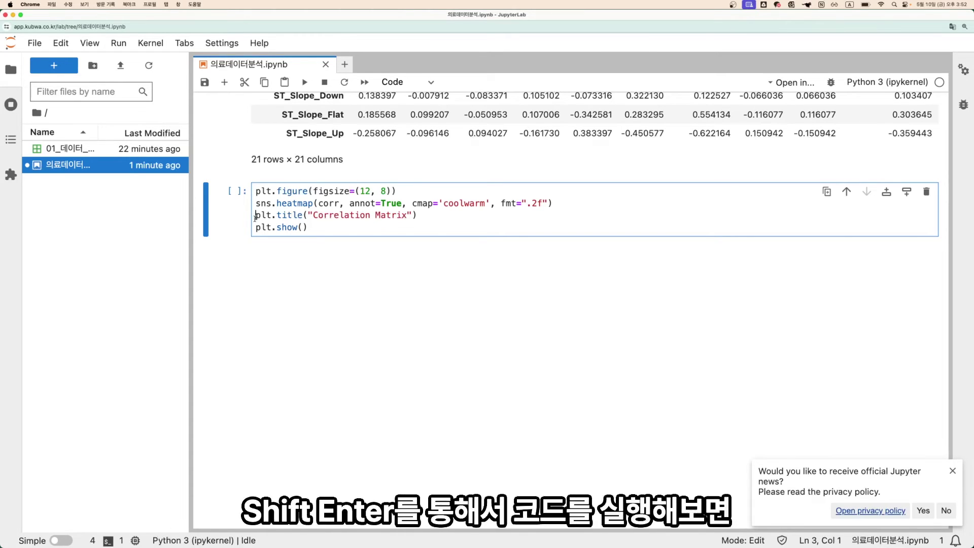
Run the heatmap cell and examine the HeartDisease row of the Correlation Matrix plot.
key("shift+Return")
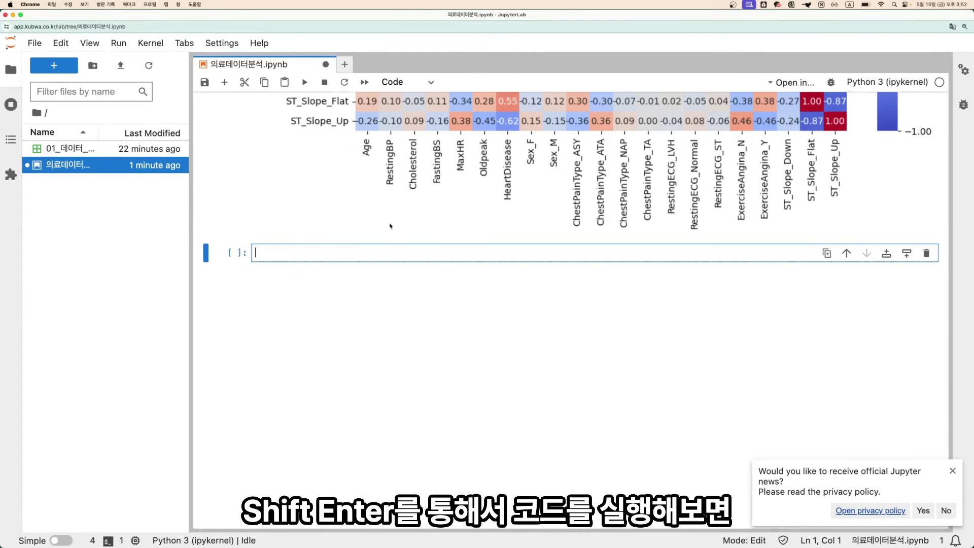
scroll(391, 225, "up", 7)
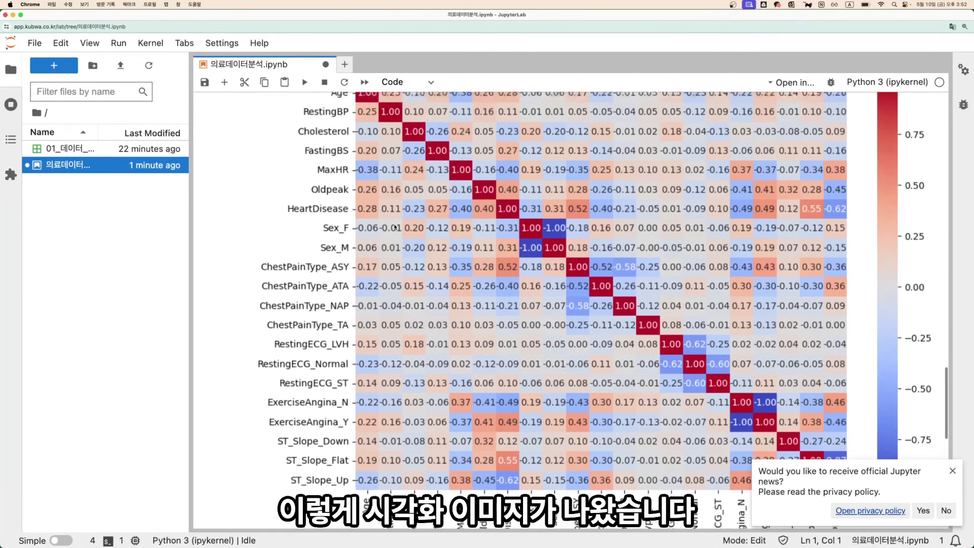
scroll(395, 226, "up", 2)
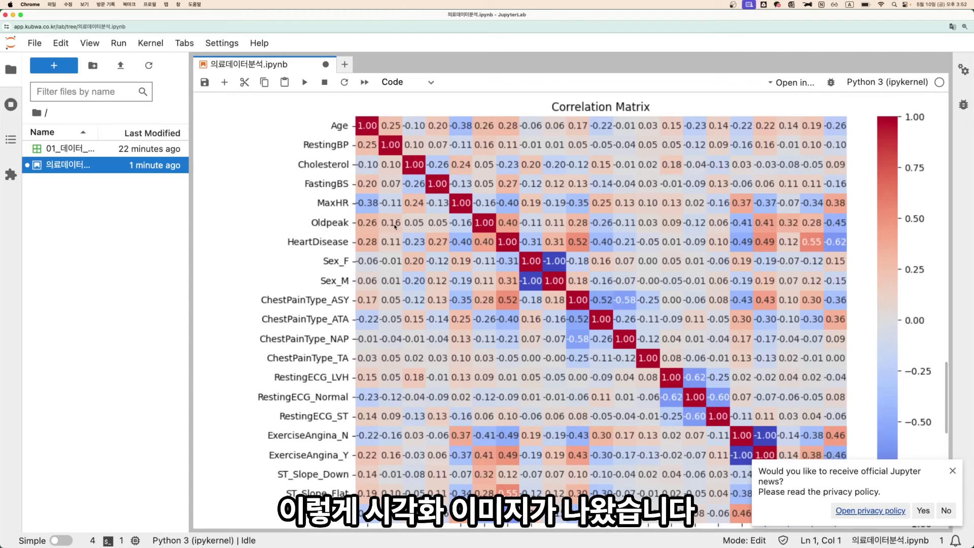
left_click(395, 227)
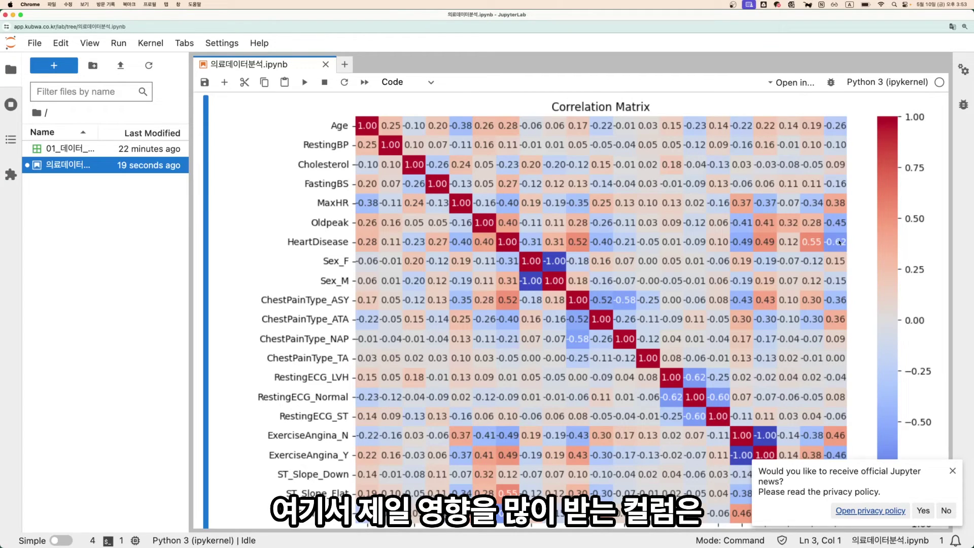
scroll(840, 242, "down", 1)
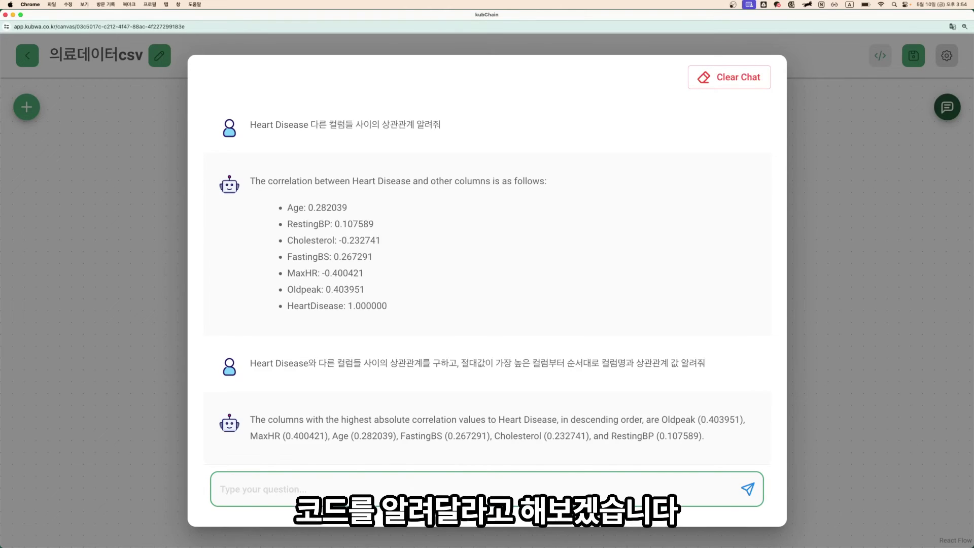
Ask the chatflow for logistic regression model code with the question "로지스틱 회귀모델 만드는 코드 알려줘".
type("로지스")
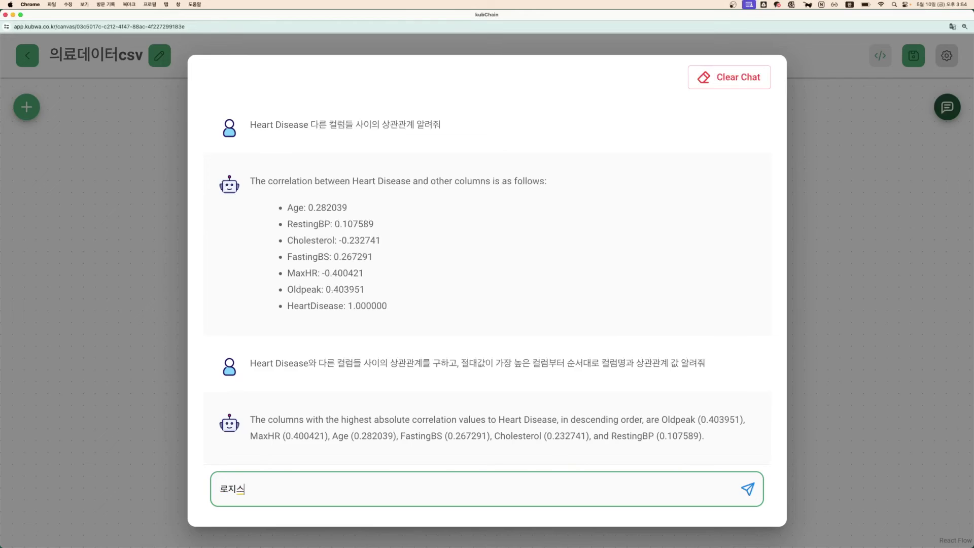
type("틱 ㅎ회귀모델 만드는 ")
type("코드 알려줘")
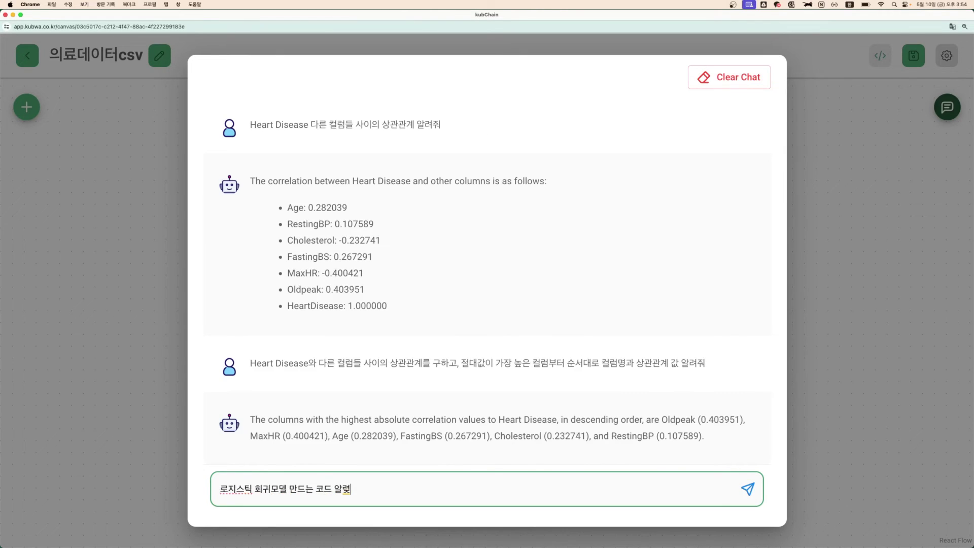
key("Return")
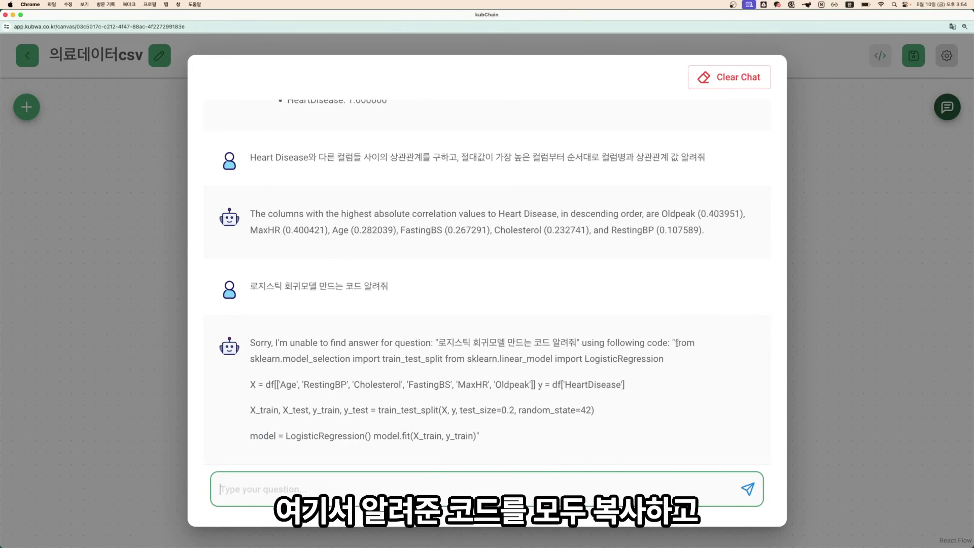
Copy the suggested logistic regression code from the chat answer into the empty last cell of the JupyterLab notebook.
left_click_drag(676, 343, 476, 437)
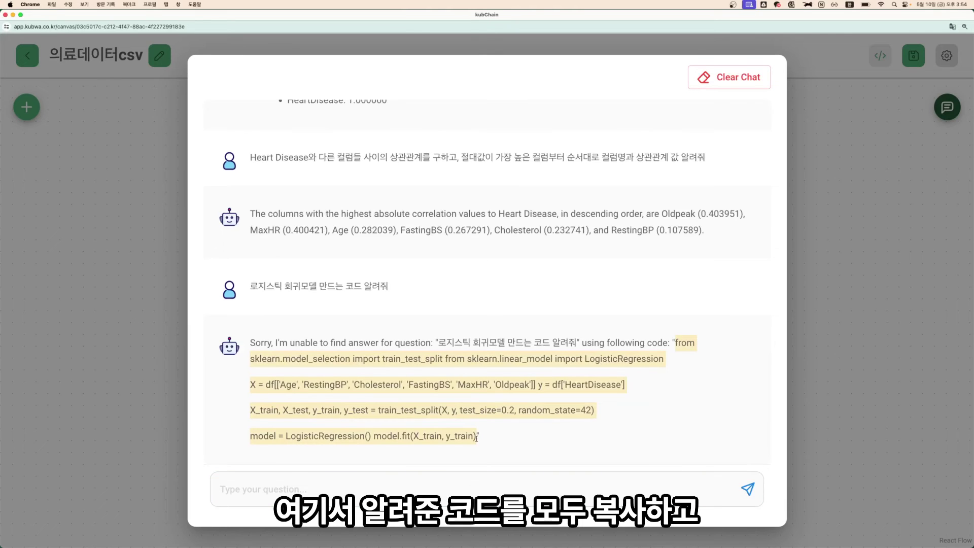
key("super+c")
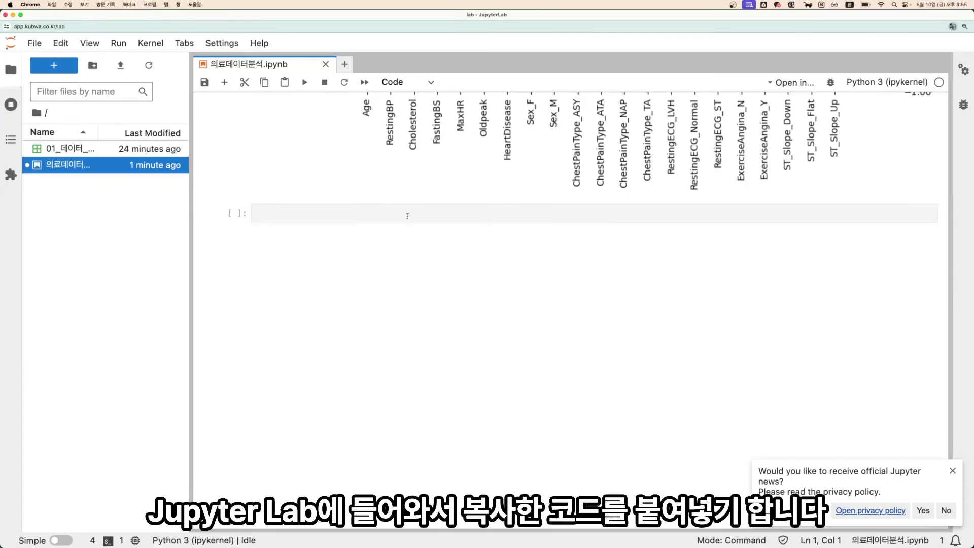
left_click(407, 216)
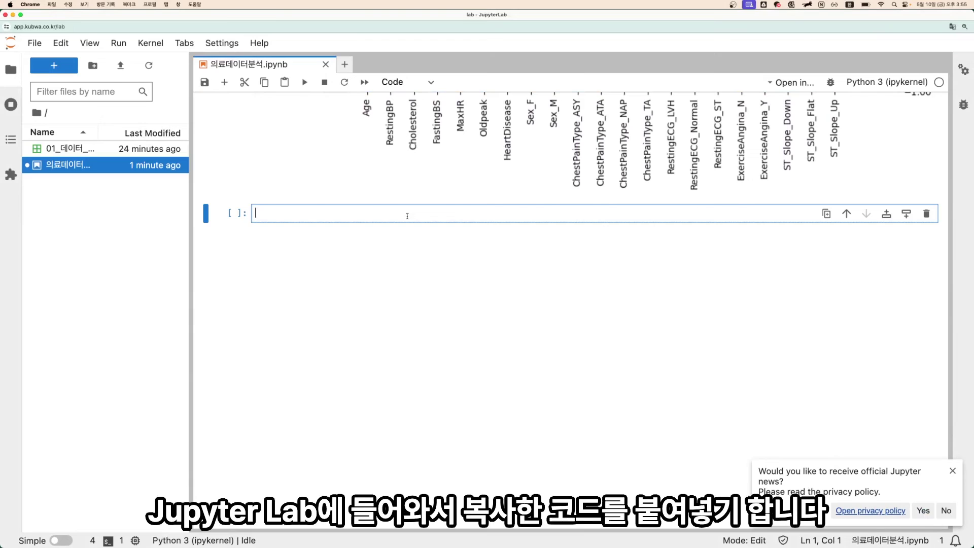
key("super+v")
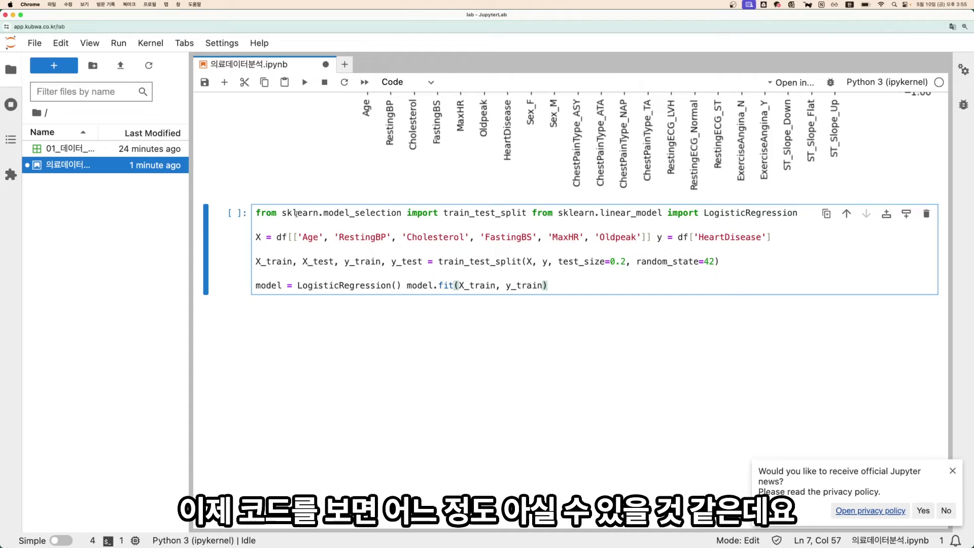
Break the pasted import line after train_test_split so that the sklearn.linear_model import starts on its own line.
left_click(308, 213)
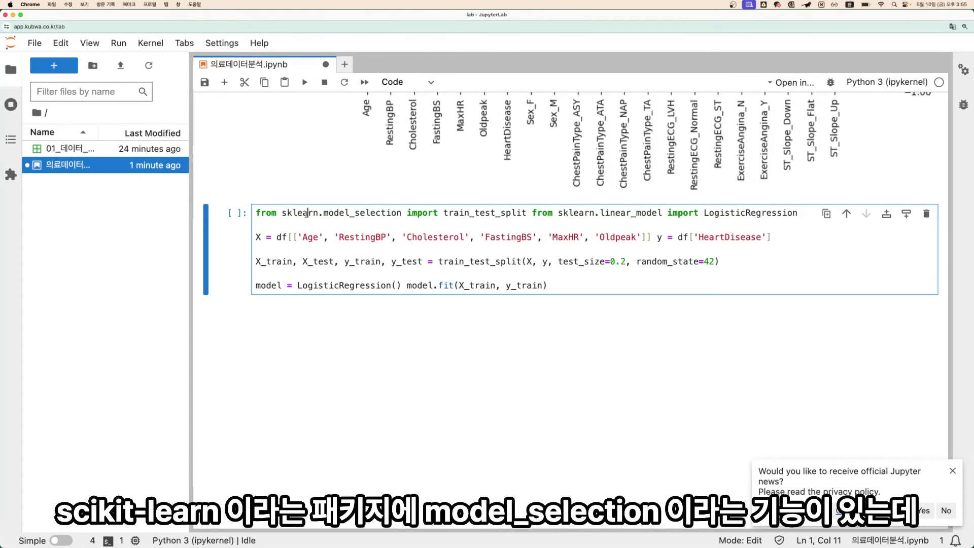
double_click(308, 214)
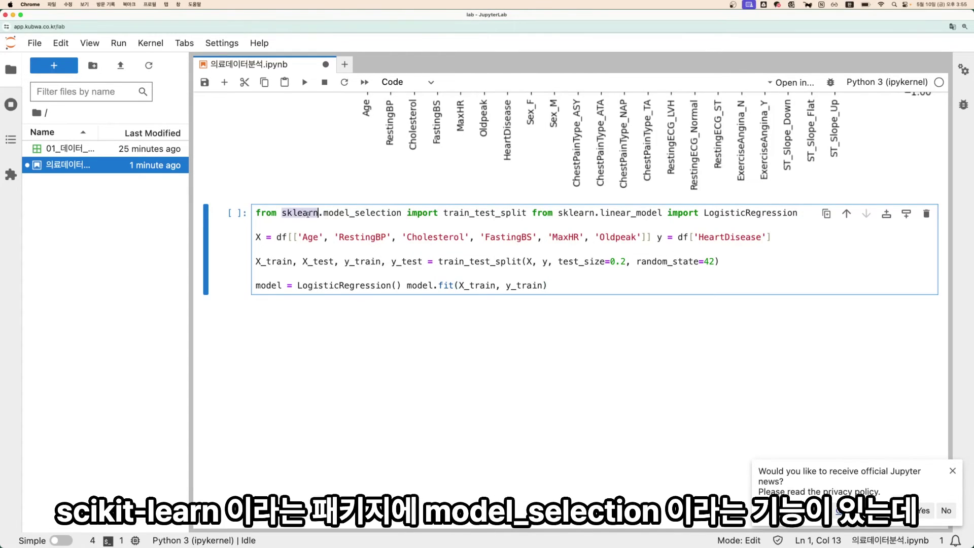
double_click(341, 213)
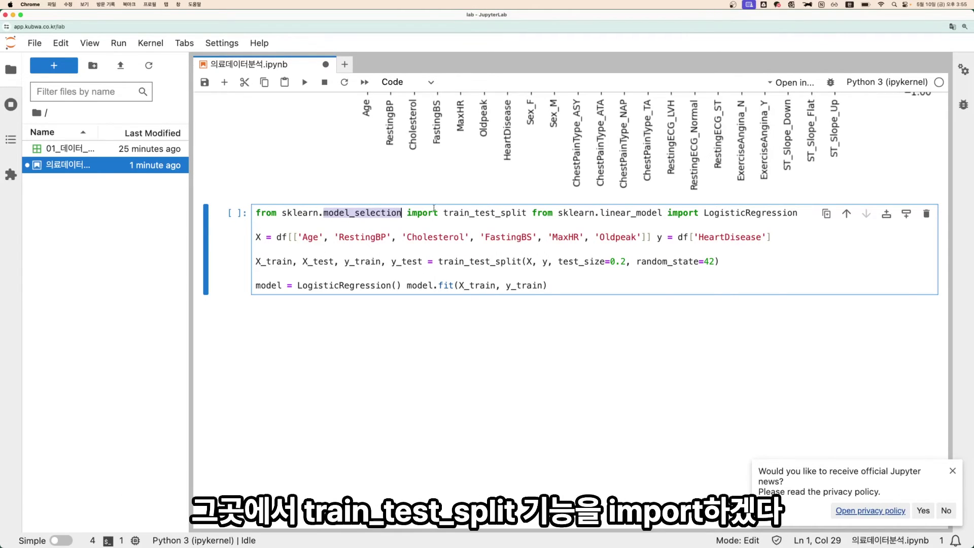
left_click_drag(444, 213, 528, 209)
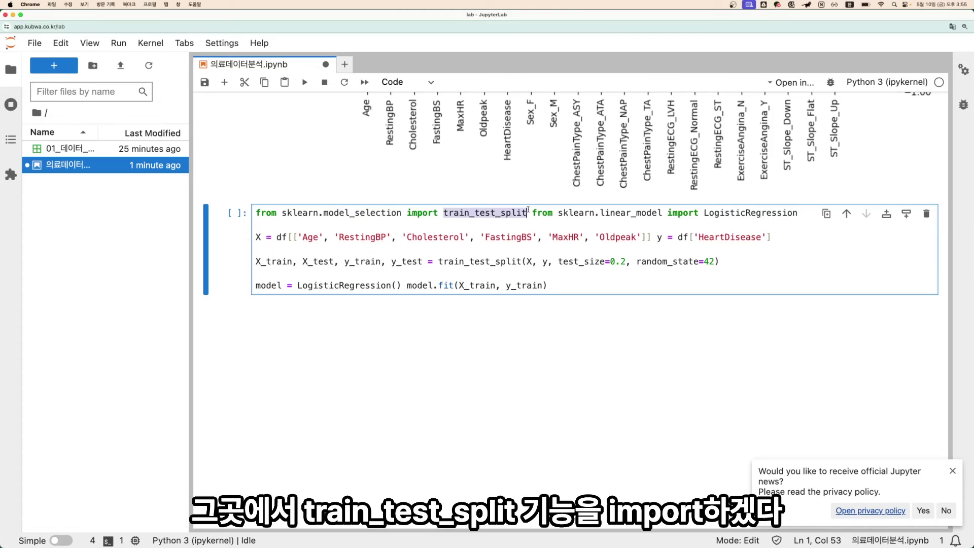
key("Right")
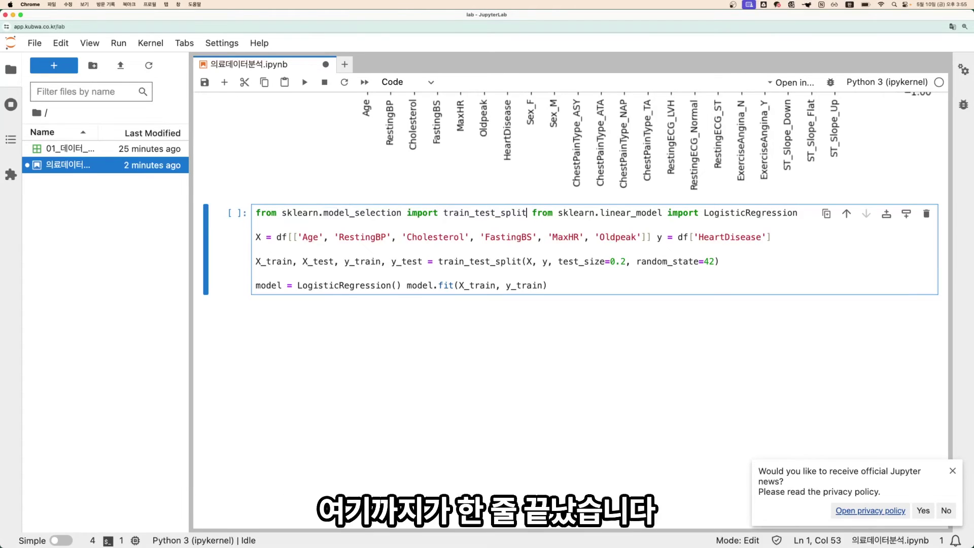
key("Delete")
key("Return")
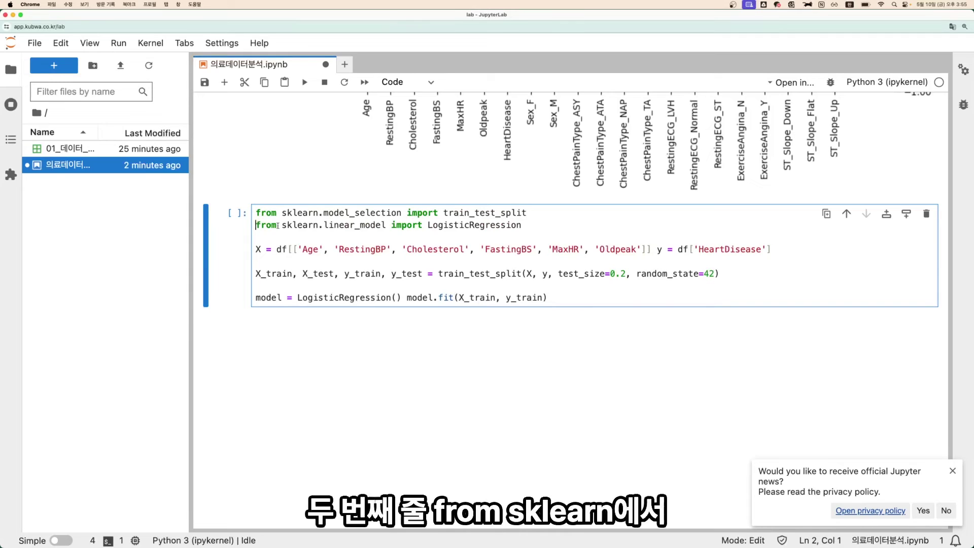
Split the two sklearn import lines off into their own cell and run it.
left_click(299, 225)
triple_click(299, 225)
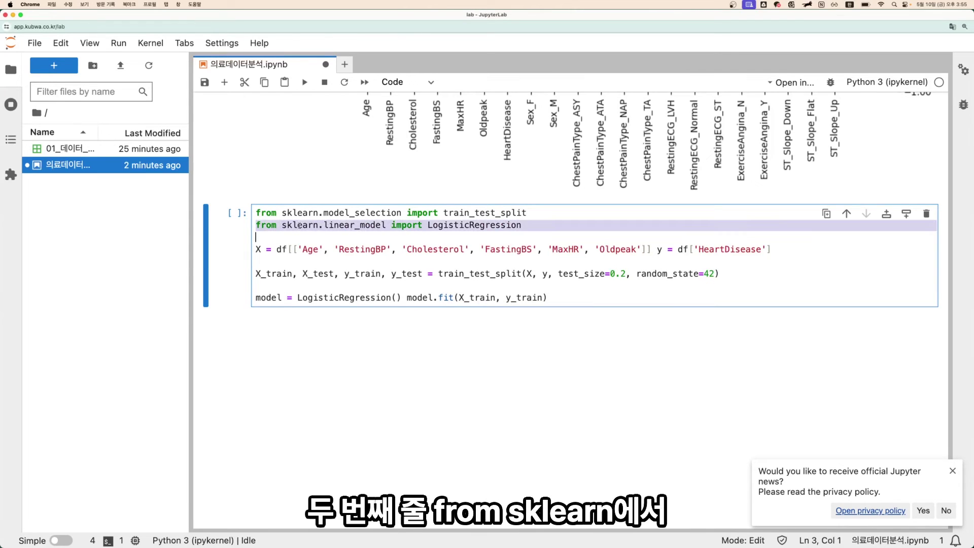
double_click(339, 225)
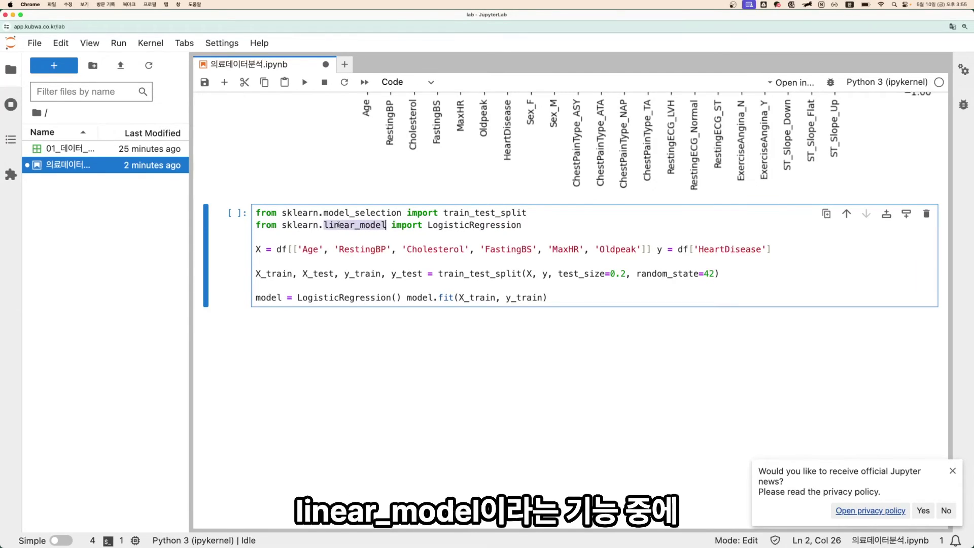
double_click(410, 225)
double_click(457, 224)
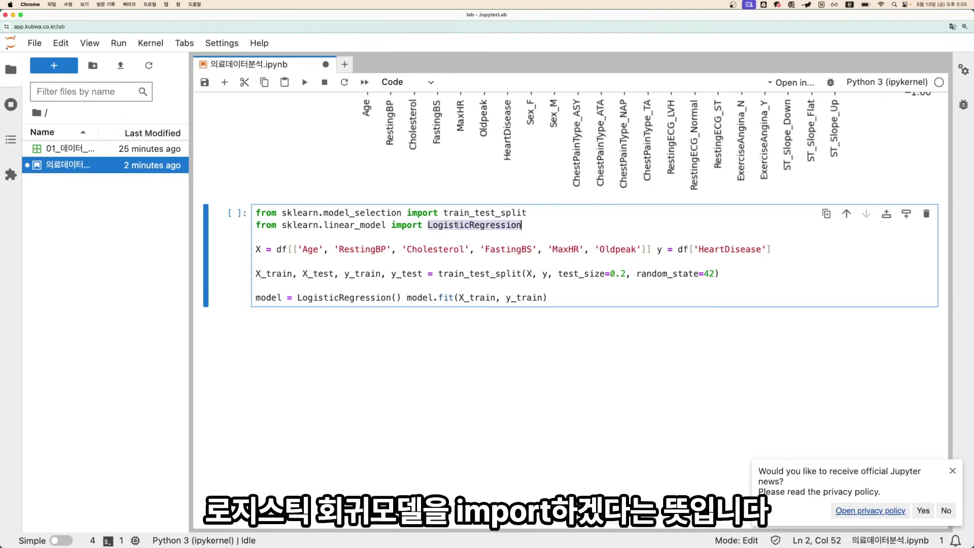
left_click(415, 236)
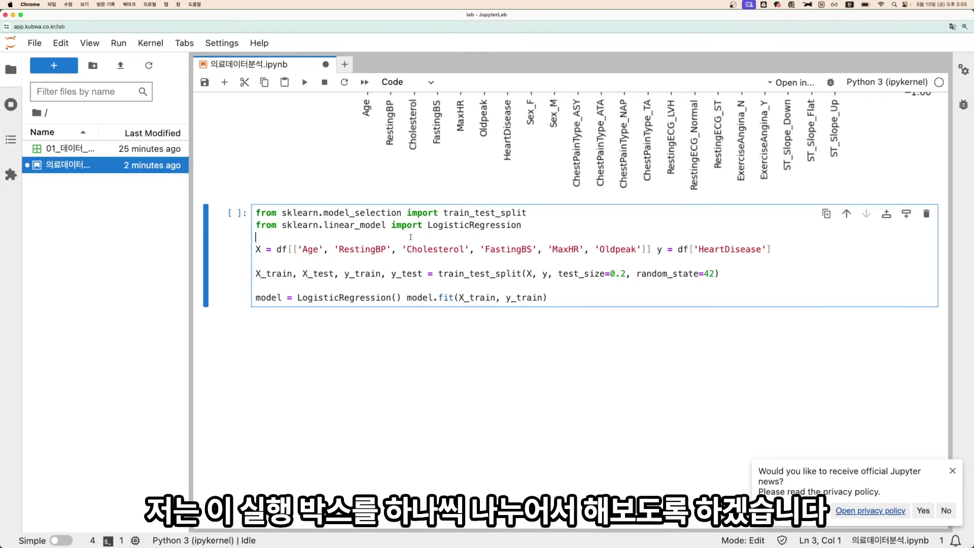
key("ctrl+shift+minus")
left_click(430, 225)
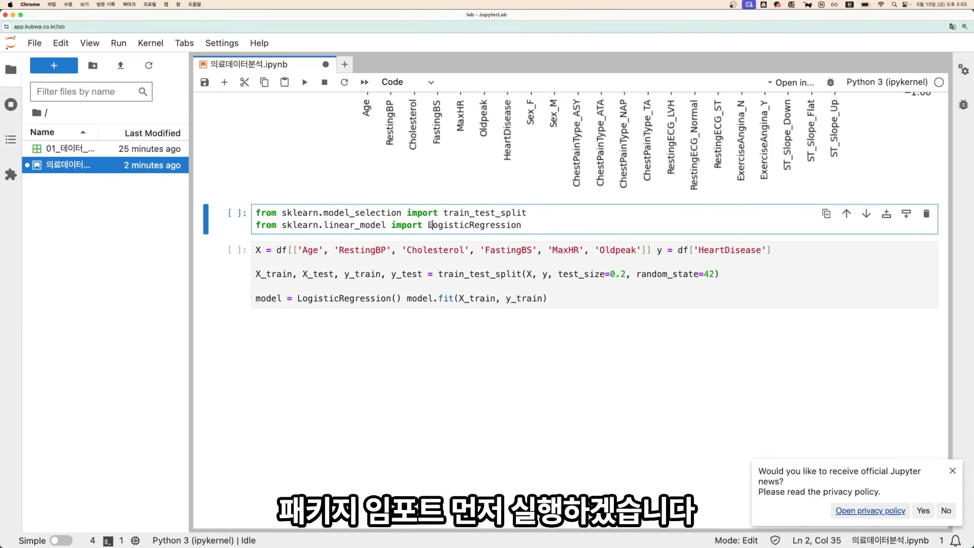
key("shift+Return")
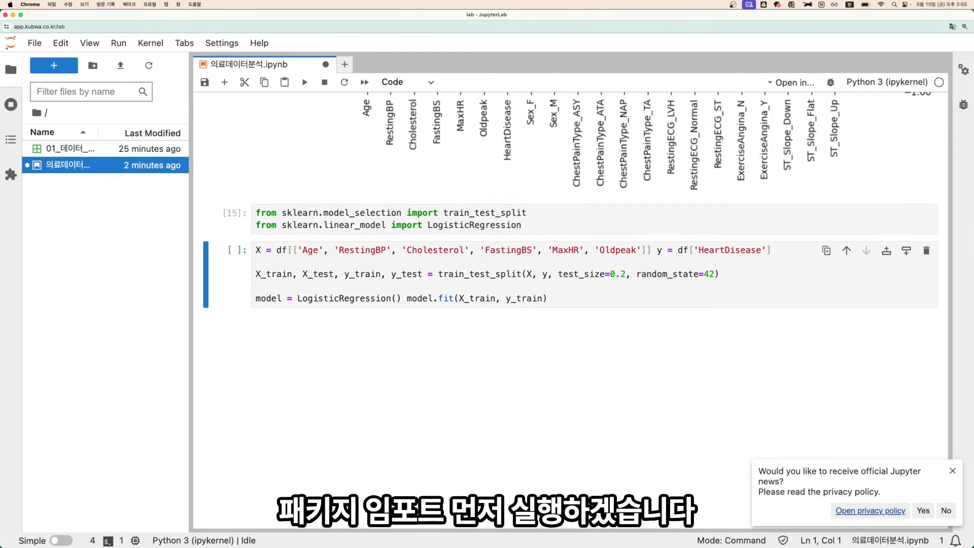
Review the X assignment, checking the df columns Age, RestingBP, Cholesterol, FastingBS, MaxHR and Oldpeak it selects.
left_click(313, 261)
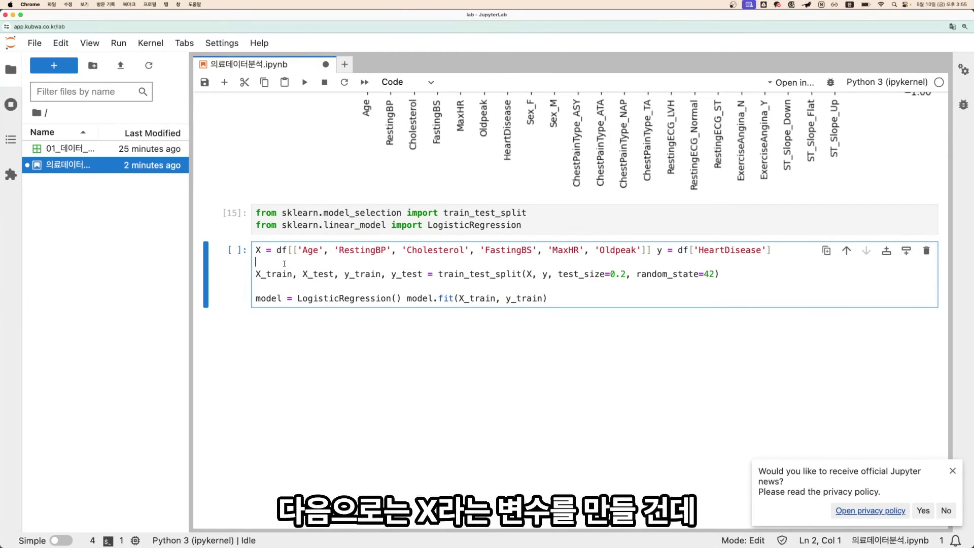
left_click(253, 251)
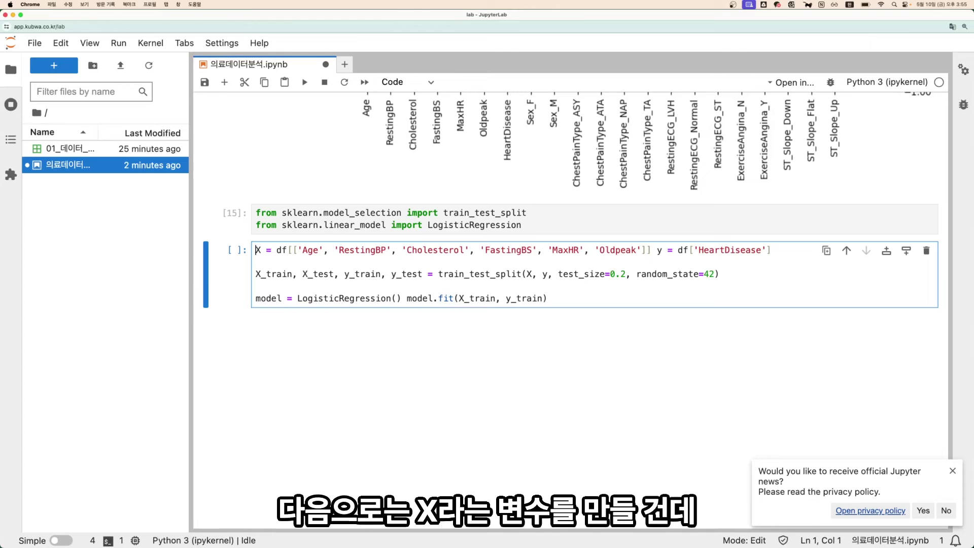
double_click(285, 251)
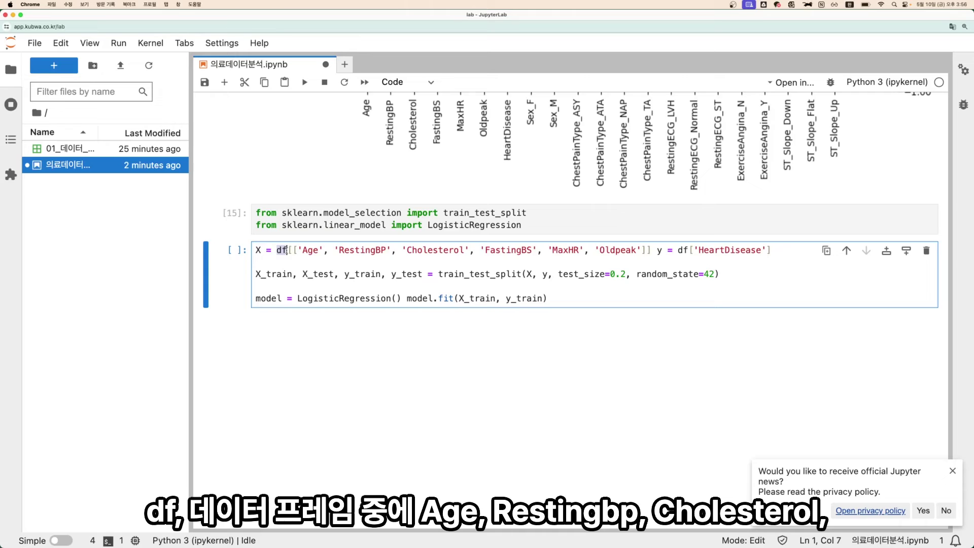
left_click(306, 251)
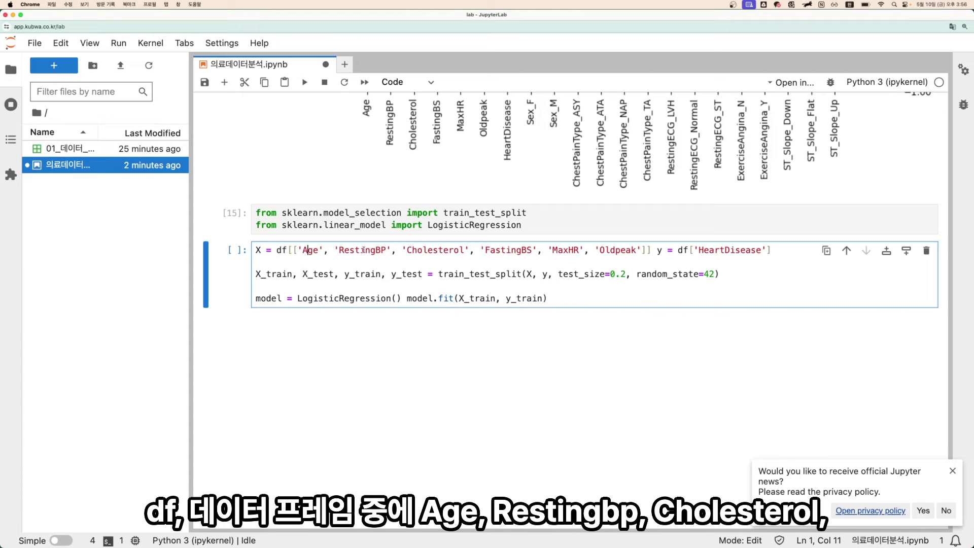
left_click(364, 251)
left_click(416, 250)
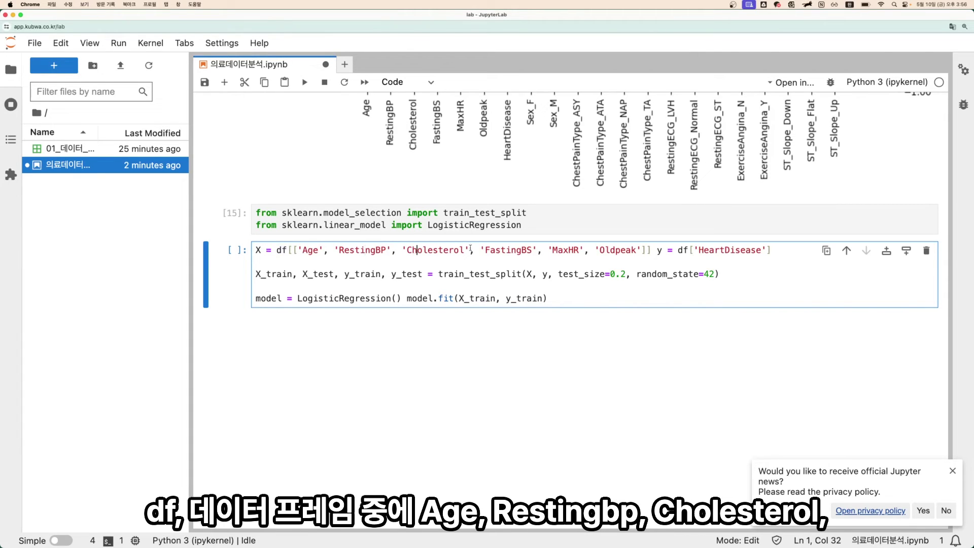
left_click(512, 251)
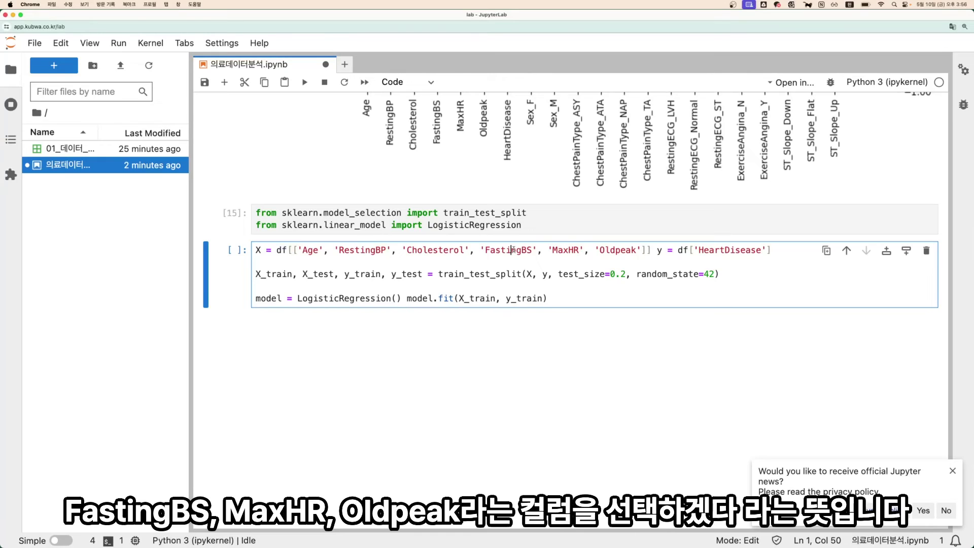
left_click(569, 250)
left_click(624, 251)
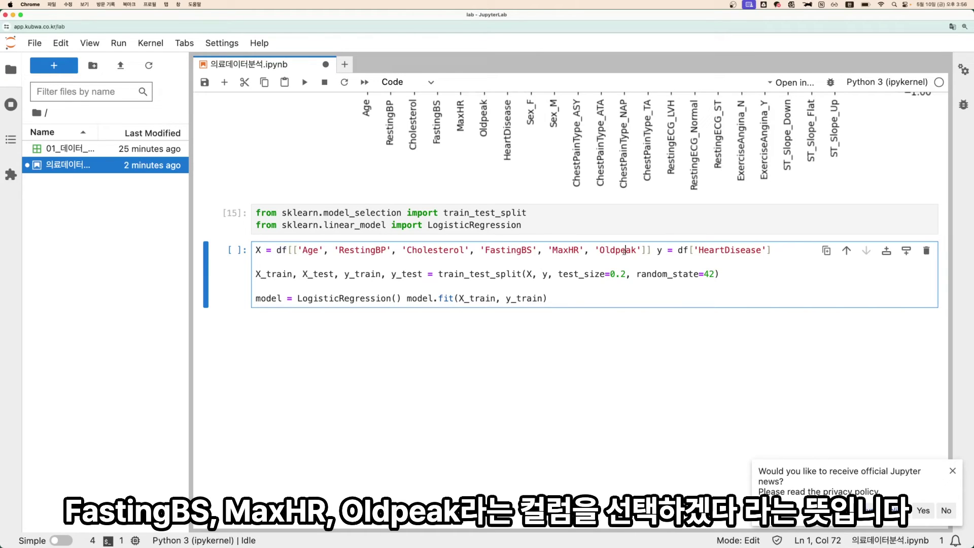
Put the y = df['HeartDisease'] assignment on its own line, then split the X and y definitions into a separate cell and run it.
left_click(657, 250)
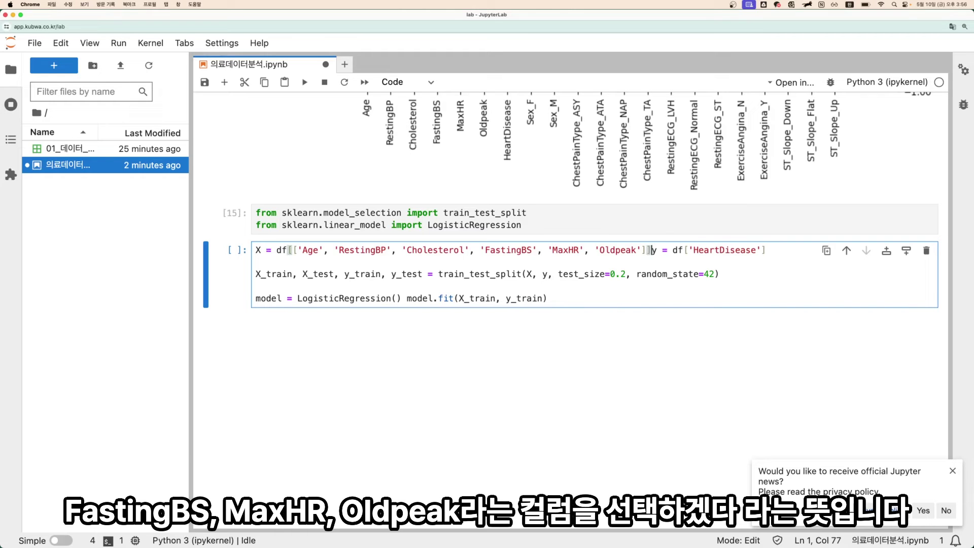
key("Return")
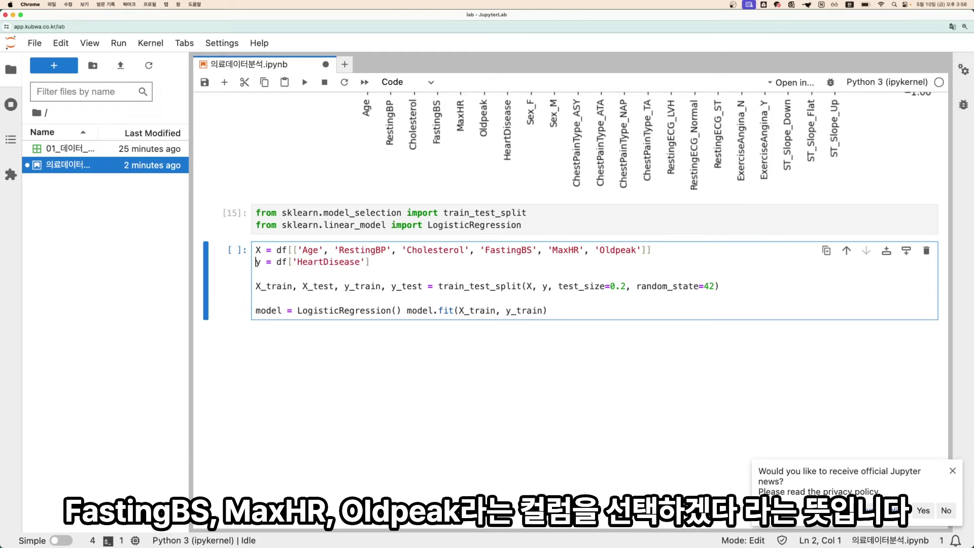
left_click(278, 262)
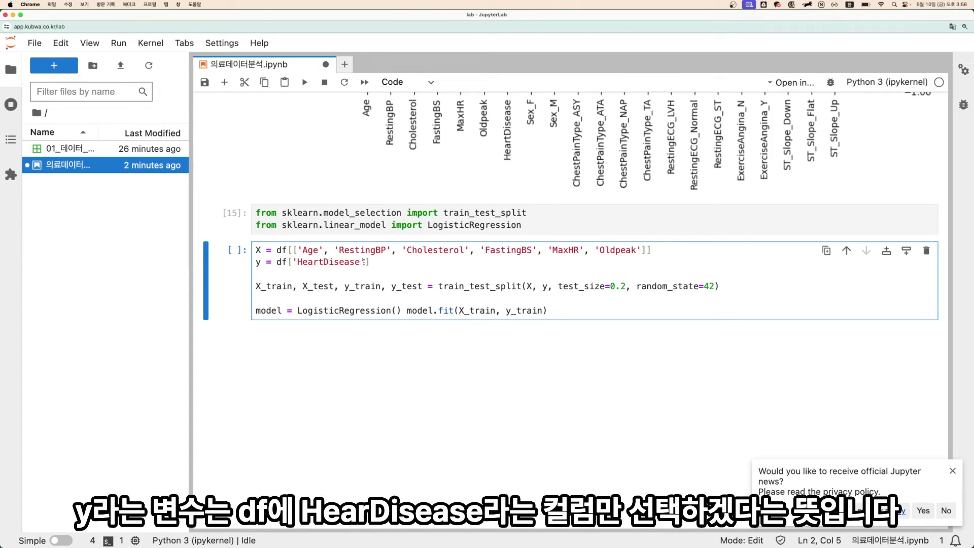
key("Down")
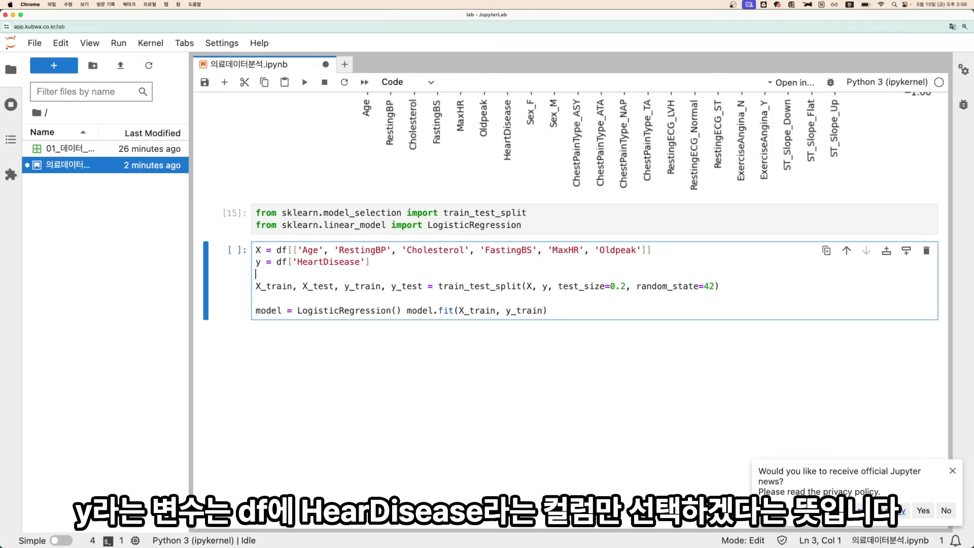
key("ctrl+shift+minus")
key("Up")
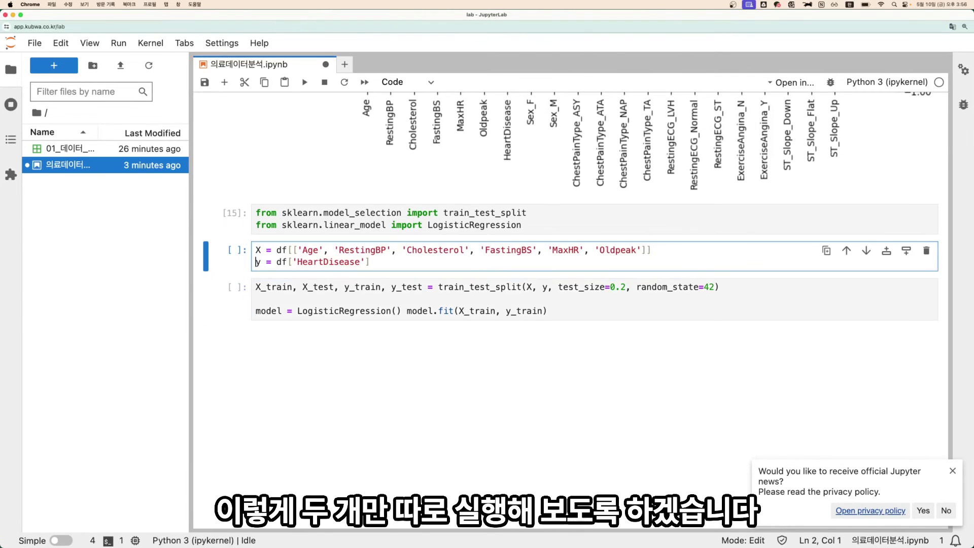
key("shift+Return")
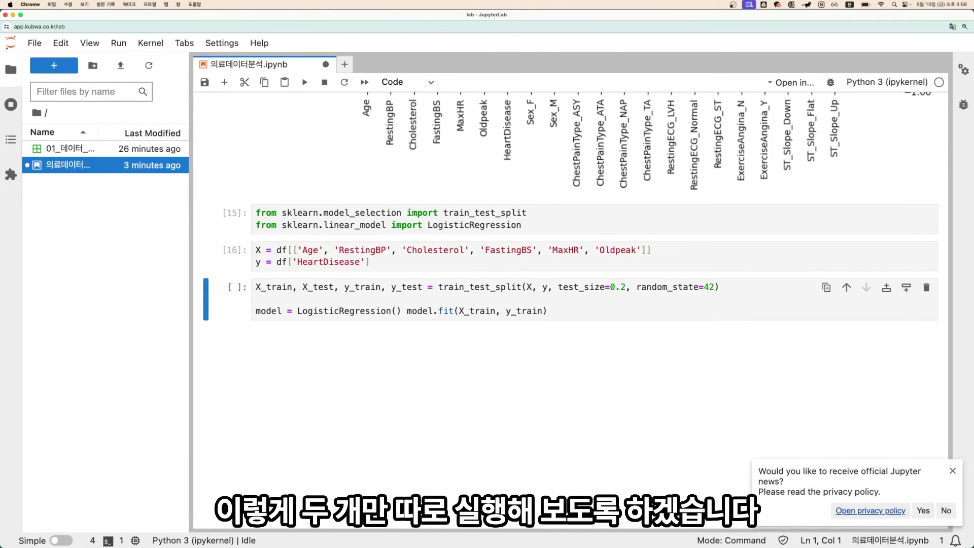
Insert a cell above the train_test_split cell containing X and run it to display the selected feature columns.
key("a")
left_click(380, 289)
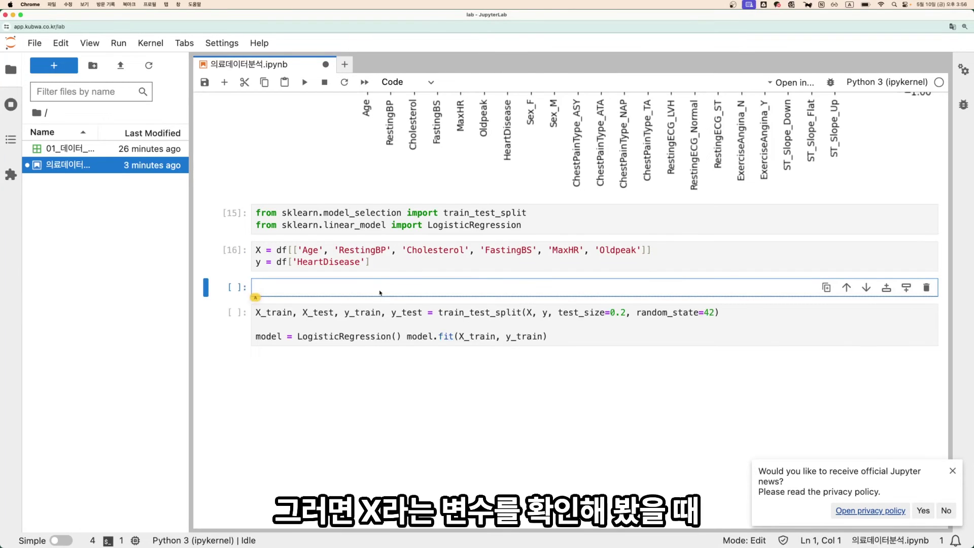
type("X")
key("shift+Return")
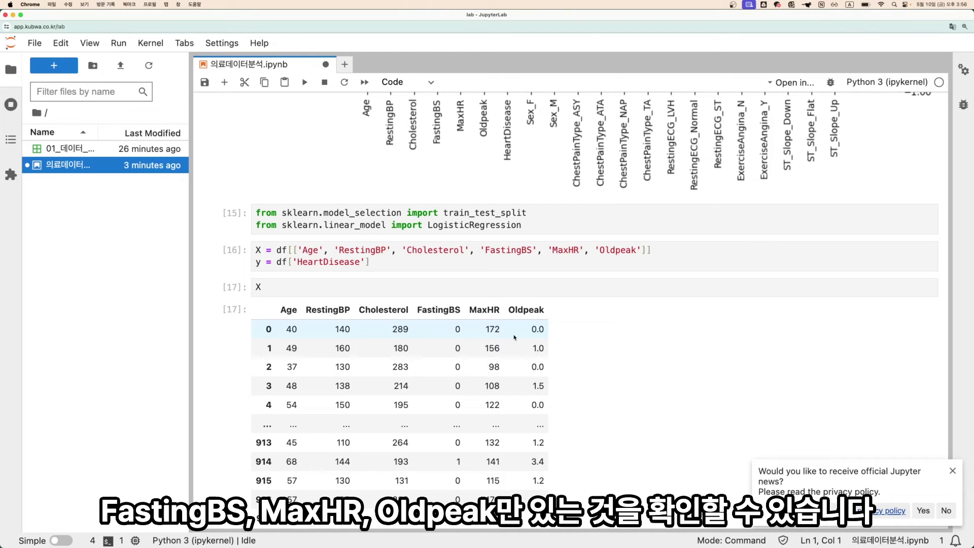
left_click(301, 288)
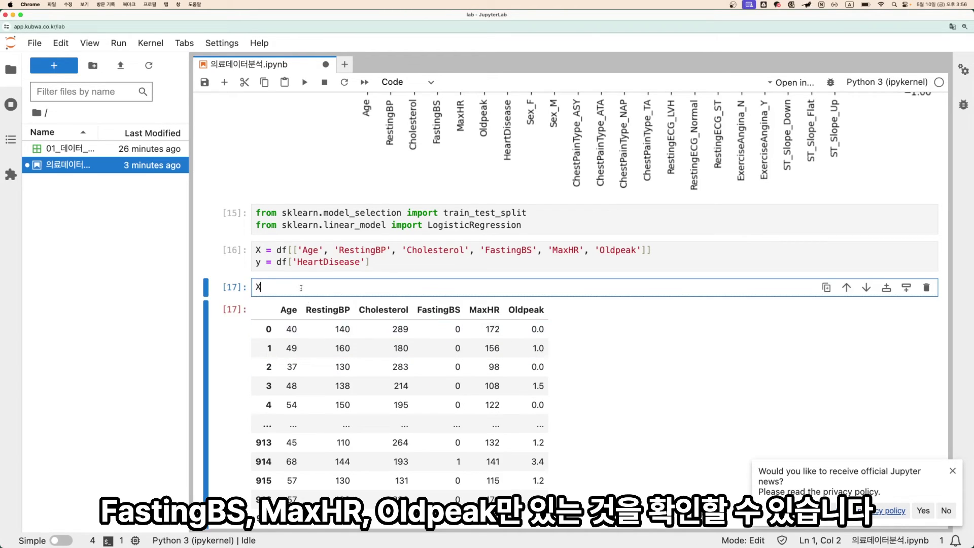
Replace X with y in the display cell and run it to view the HeartDisease target values.
key("BackSpace")
type("y")
key("shift+Return")
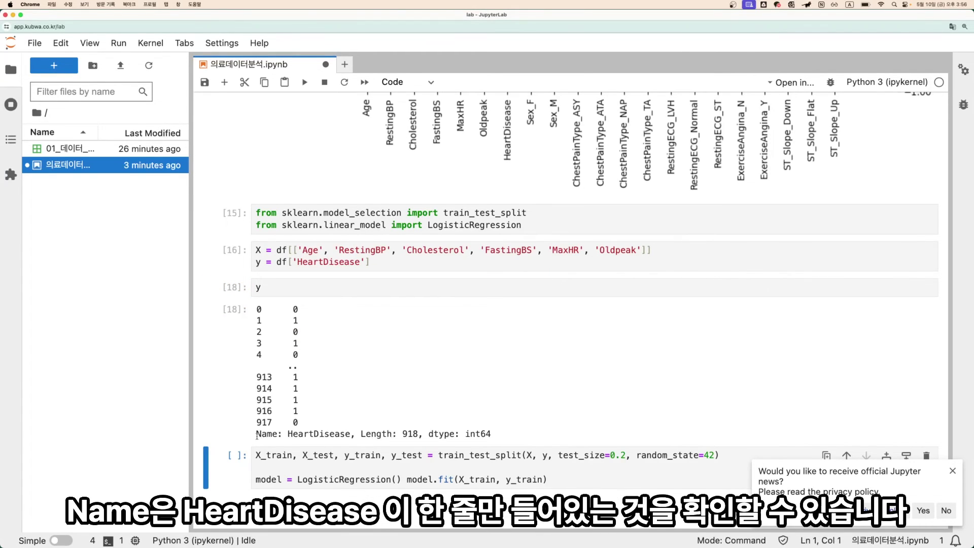
left_click_drag(256, 433, 353, 435)
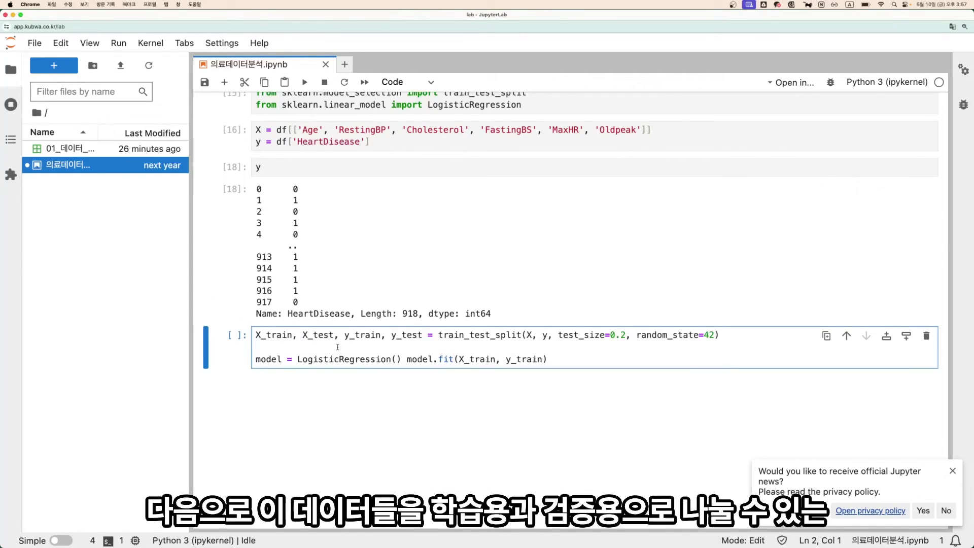
Review the train_test_split call, checking its X and y inputs, test_size=0.2 and random_state=42.
left_click(263, 466)
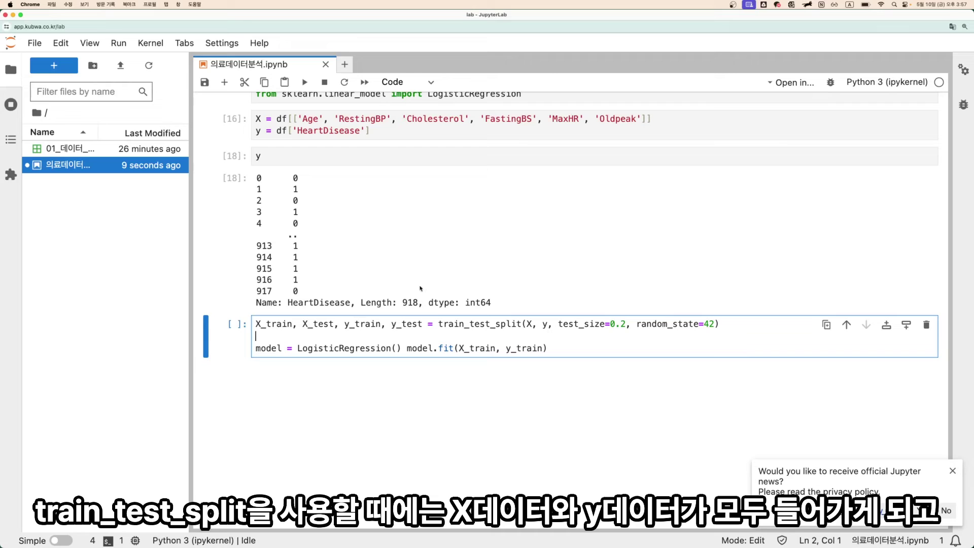
left_click(512, 323)
double_click(512, 324)
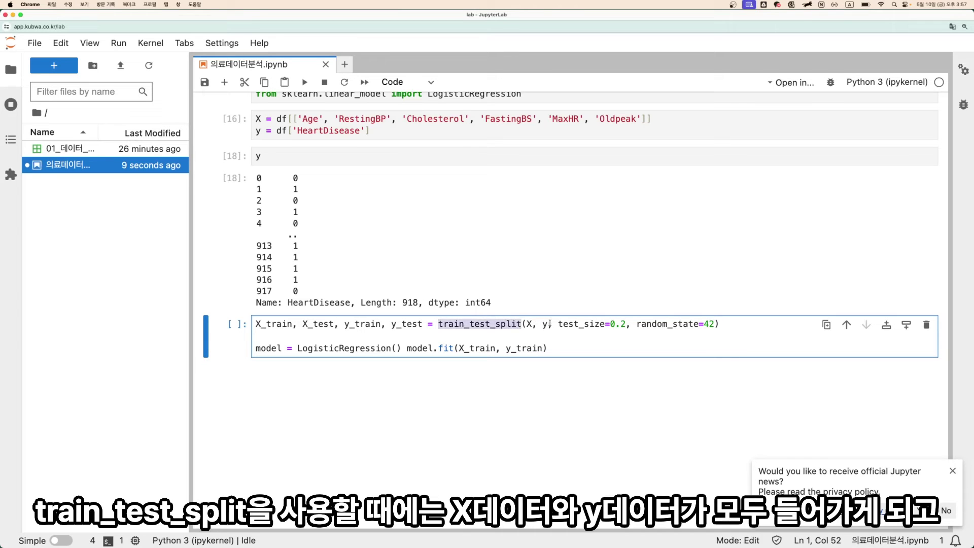
left_click_drag(554, 324, 626, 320)
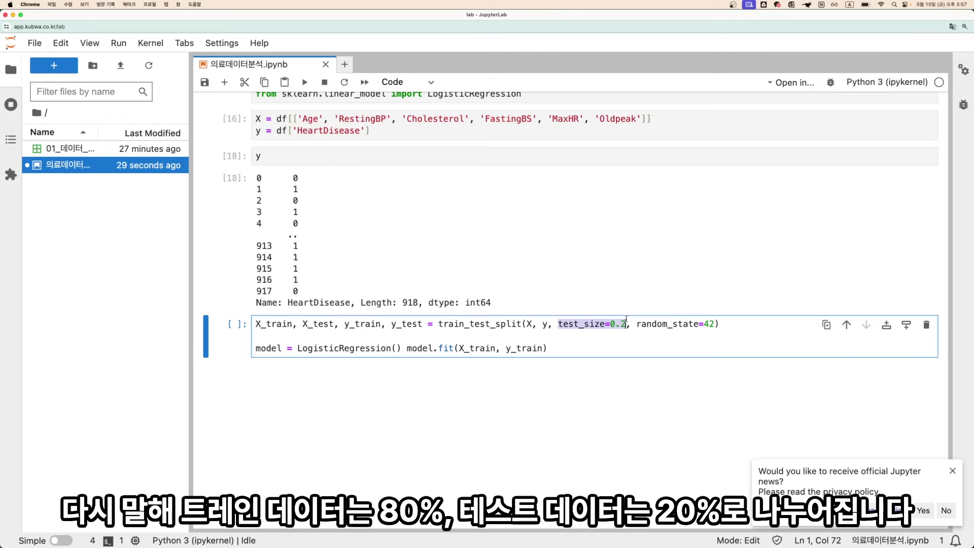
double_click(653, 325)
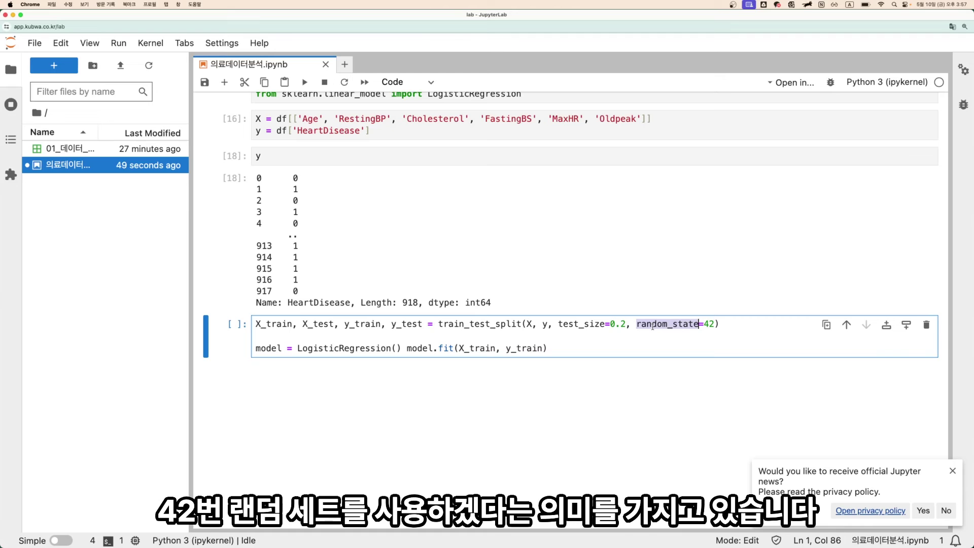
Split the train_test_split line off from the model code into its own cell and run it.
key("Down")
key("ctrl+shift+minus")
key("Up")
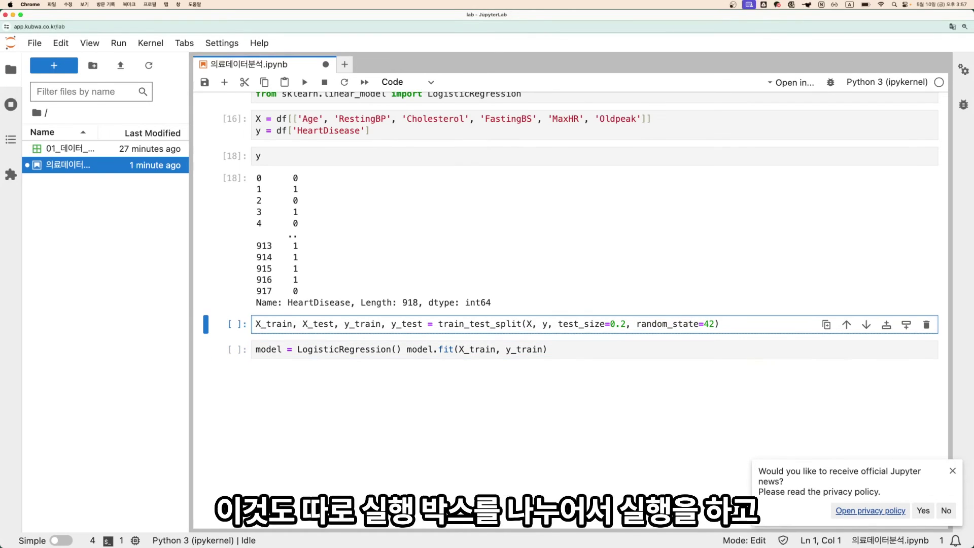
key("shift+Return")
Insert a cell above the LogisticRegression cell containing X_train and run it to display the training features.
key("a")
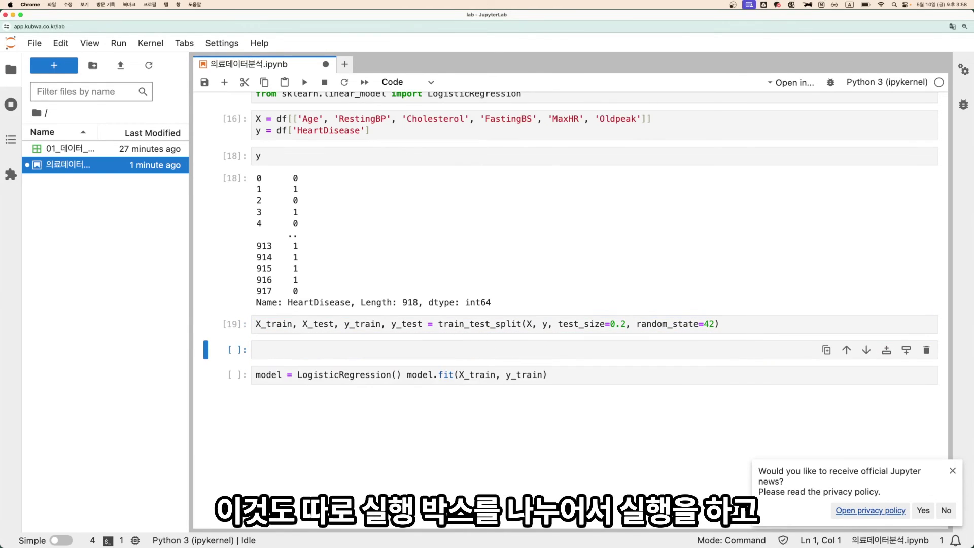
key("Return")
type("x")
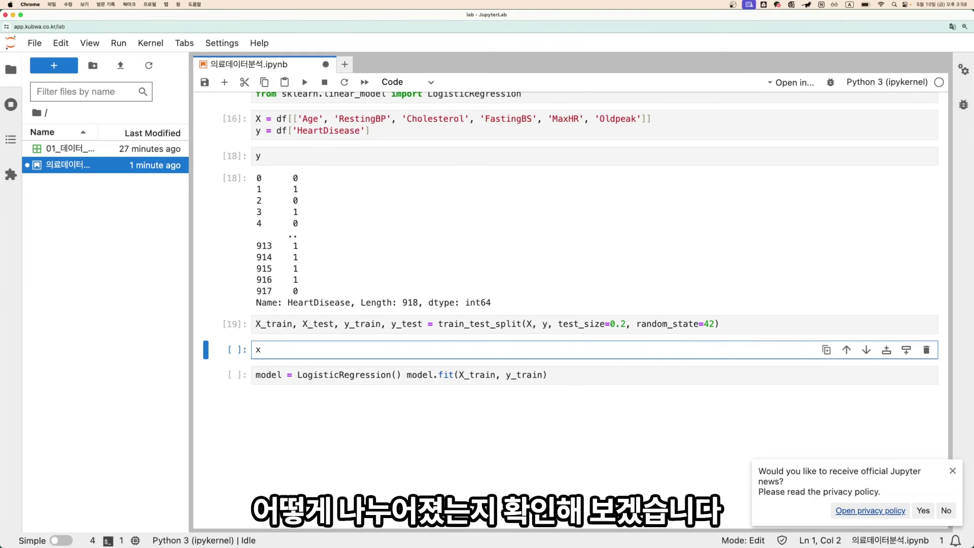
key("BackSpace")
type("X_train")
key("shift+Return")
scroll(718, 322, "down", 5)
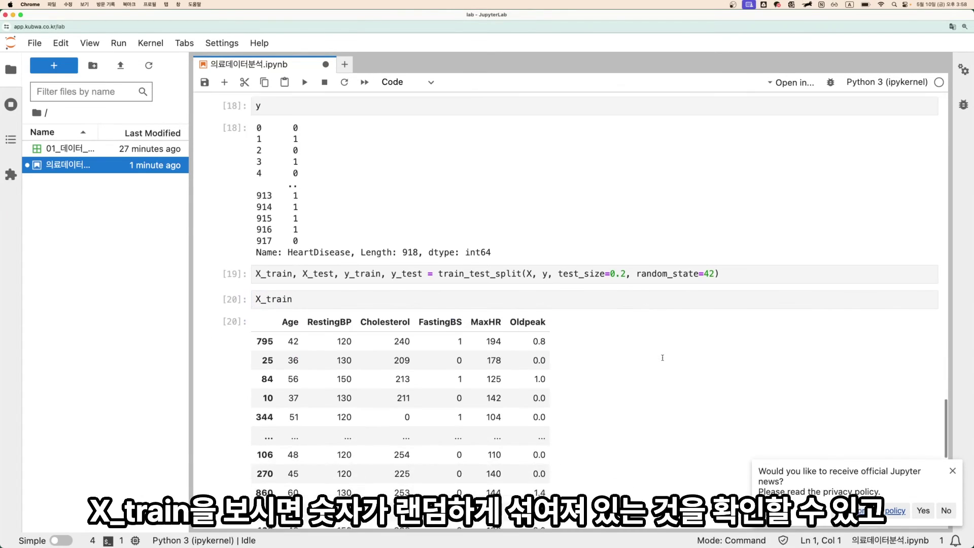
Insert a cell below the X_train output containing X_test and run it to display the test features.
left_click(264, 274)
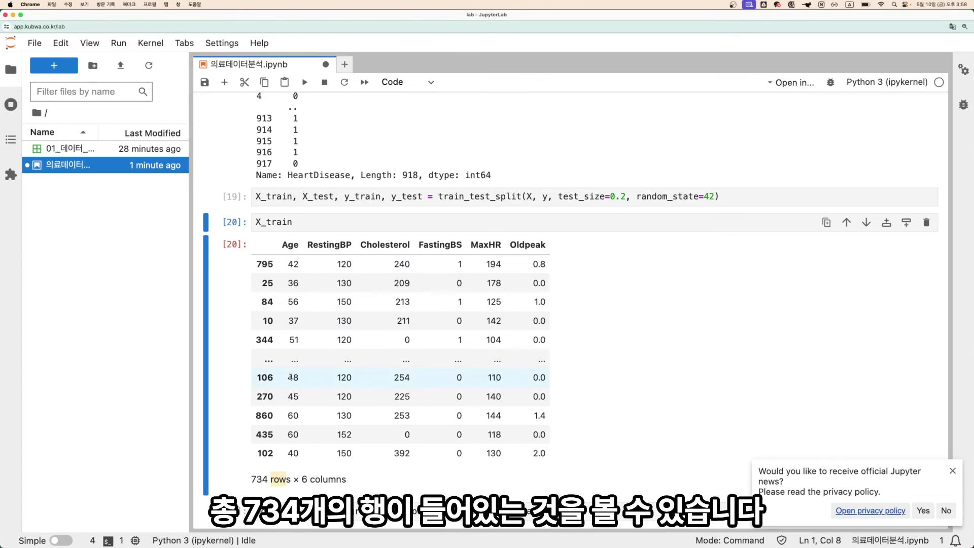
key("b")
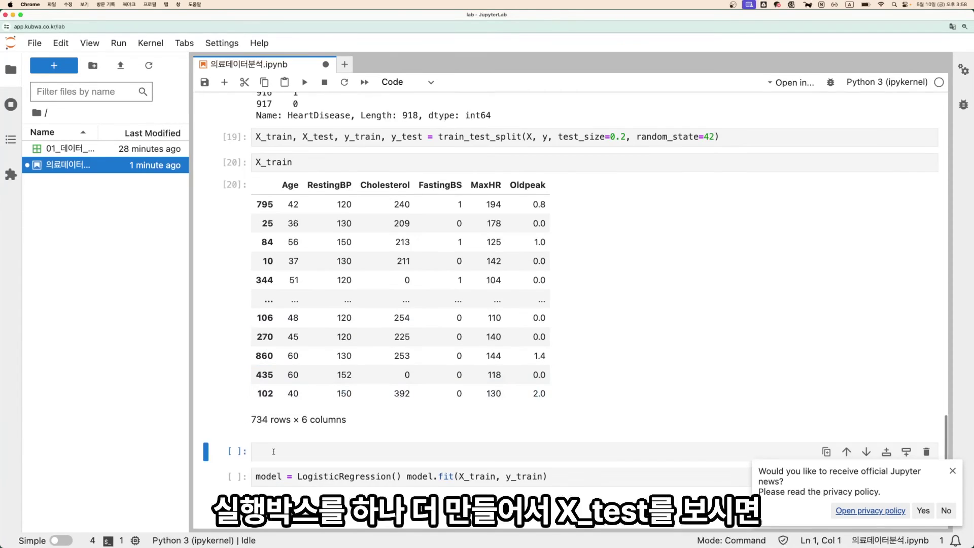
key("Return")
type("X_test")
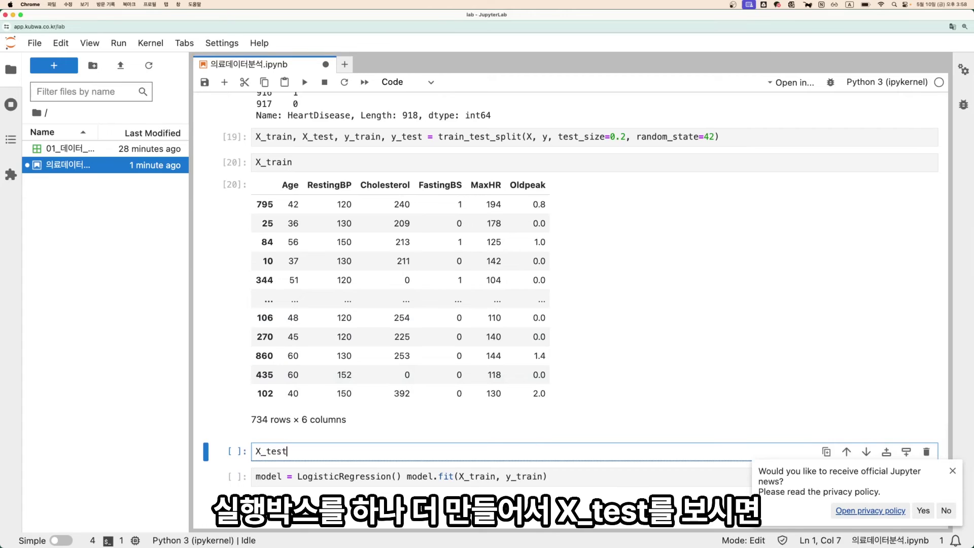
key("shift+Return")
scroll(336, 432, "down", 5)
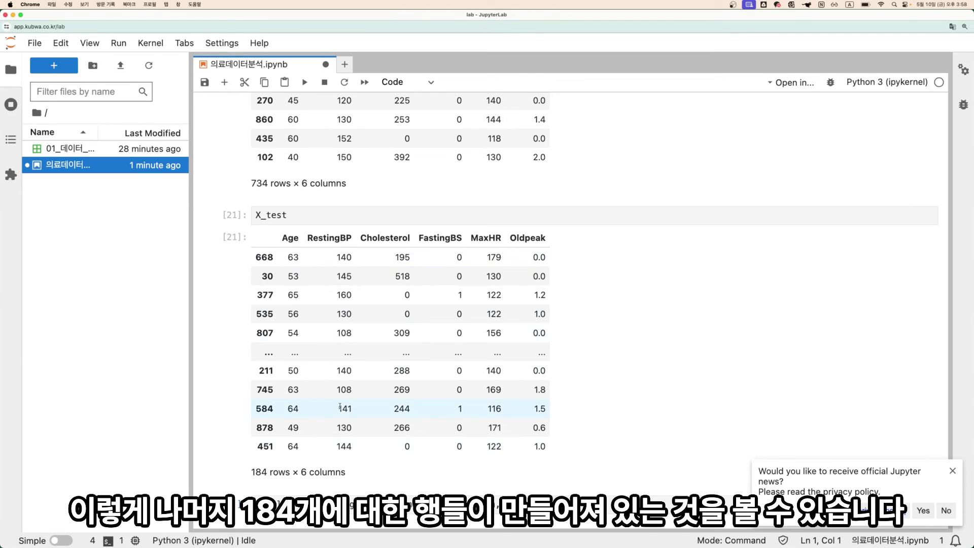
Put model.fit(X_train, y_train) on its own line below the LogisticRegression() assignment.
scroll(340, 406, "down", 5)
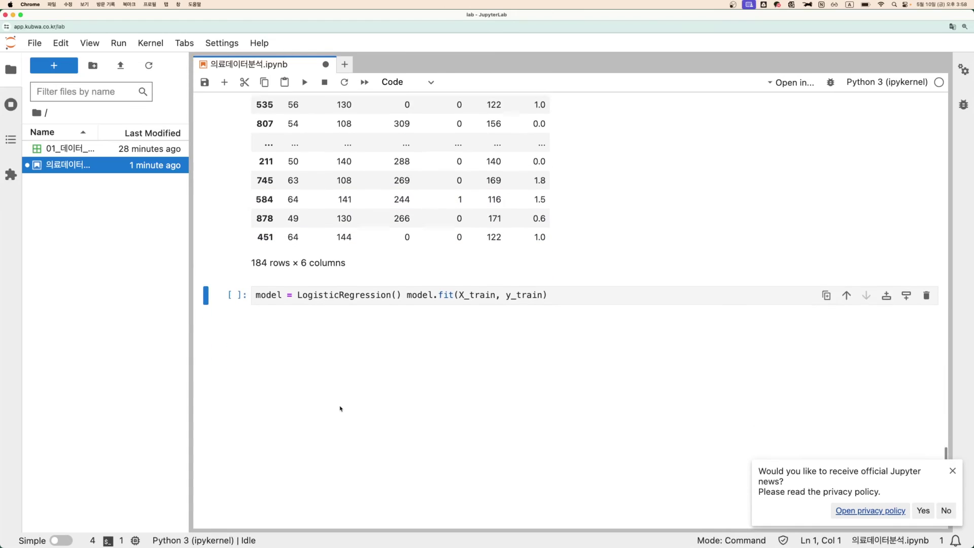
left_click(409, 275)
key("Return")
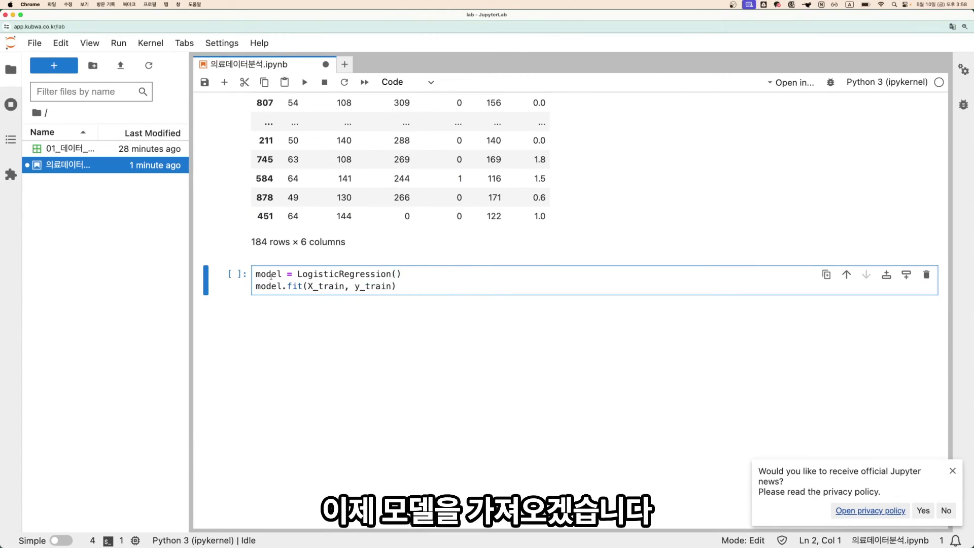
Check the LogisticRegression() assignment and the fit arguments, and run the cell to train the model on X_train and y_train.
left_click_drag(283, 274, 257, 276)
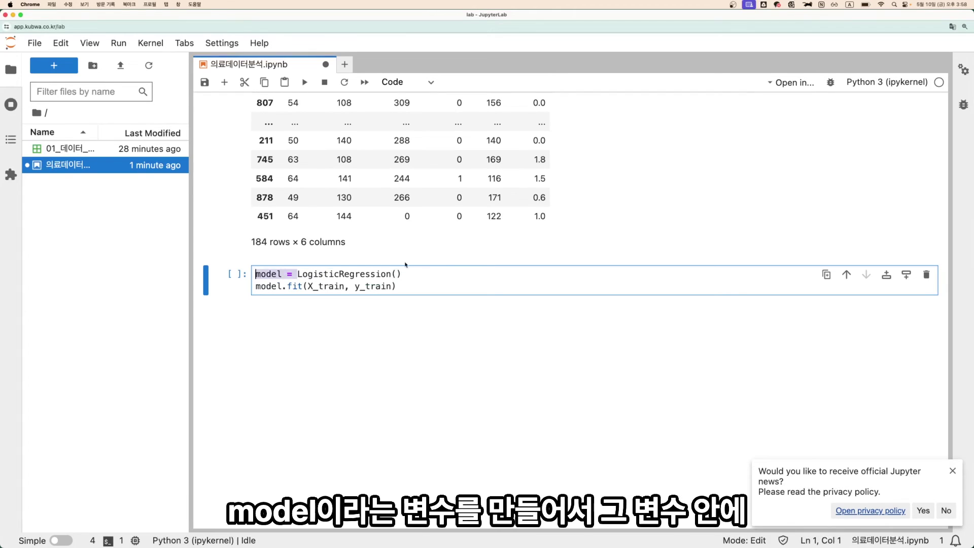
left_click_drag(298, 274, 418, 274)
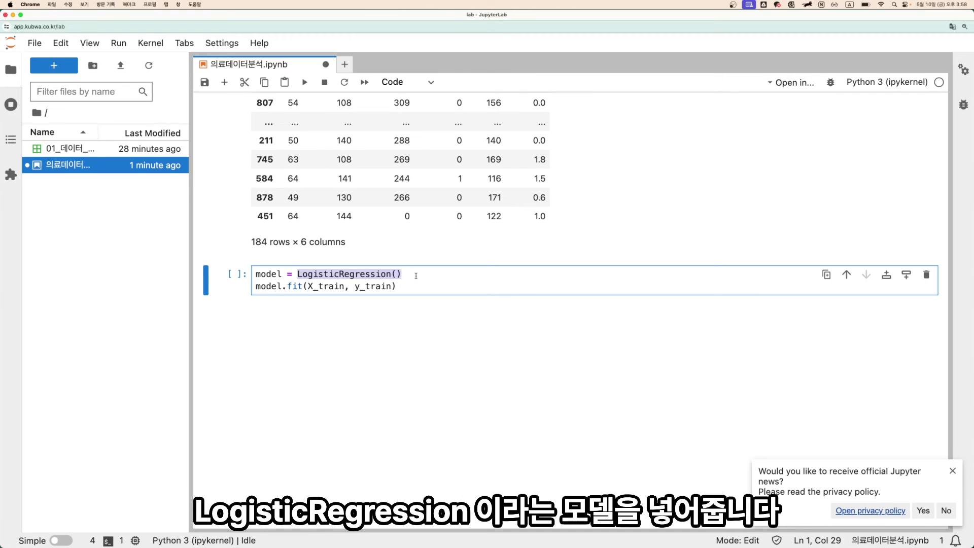
left_click(414, 279)
left_click(275, 289)
left_click(290, 287)
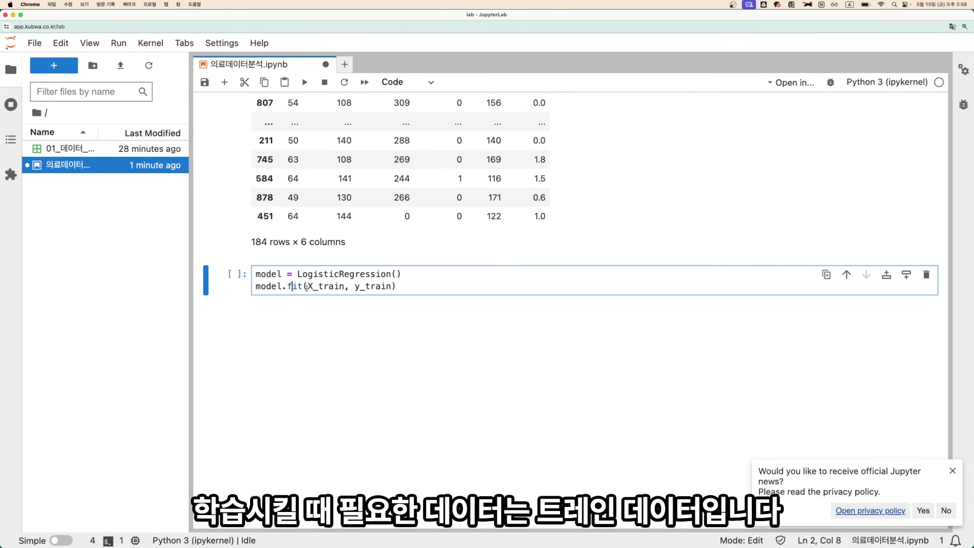
left_click_drag(306, 288, 348, 290)
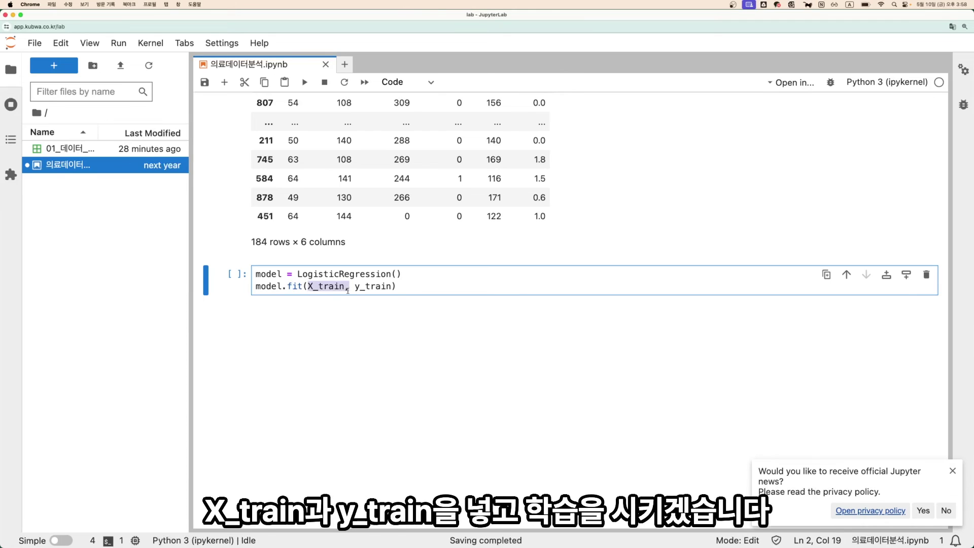
left_click_drag(355, 288, 392, 288)
left_click(410, 286)
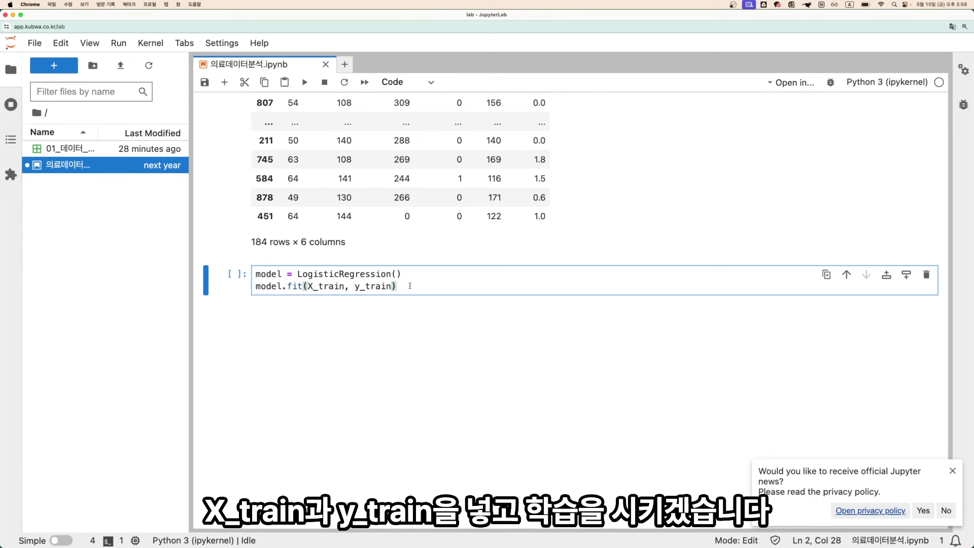
key("shift+Return")
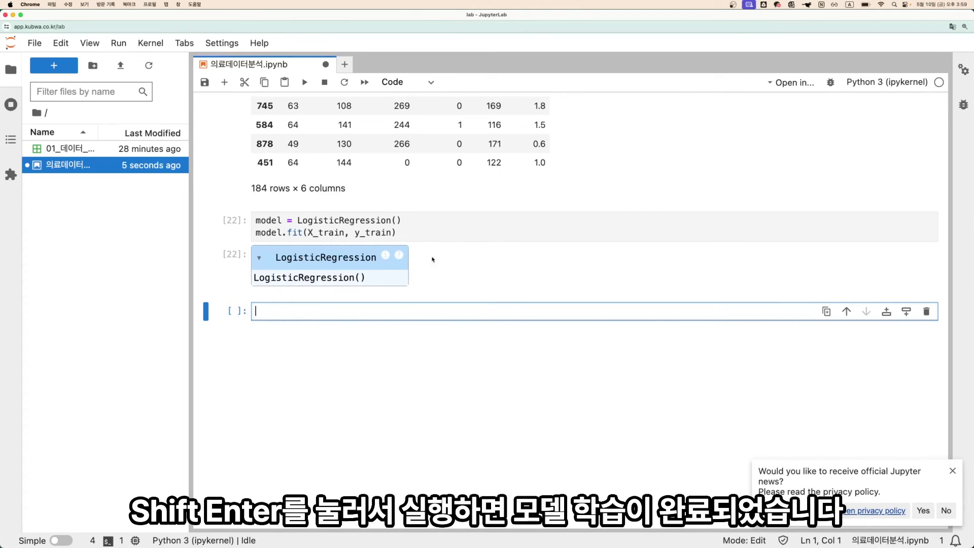
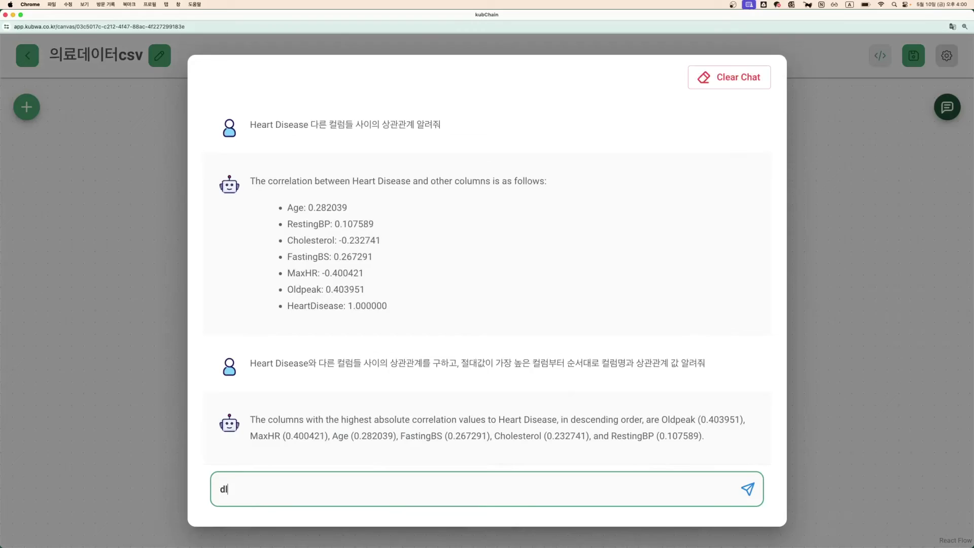
Ask the kubChain chat "이 데이터를 이용해서 로지스틱 회귀 모델을 만들었는데, 모델을 평가하는 코드 알려줘".
key("BackSpace")
type("이 ㄷ")
type("데이터를 이용해서 로")
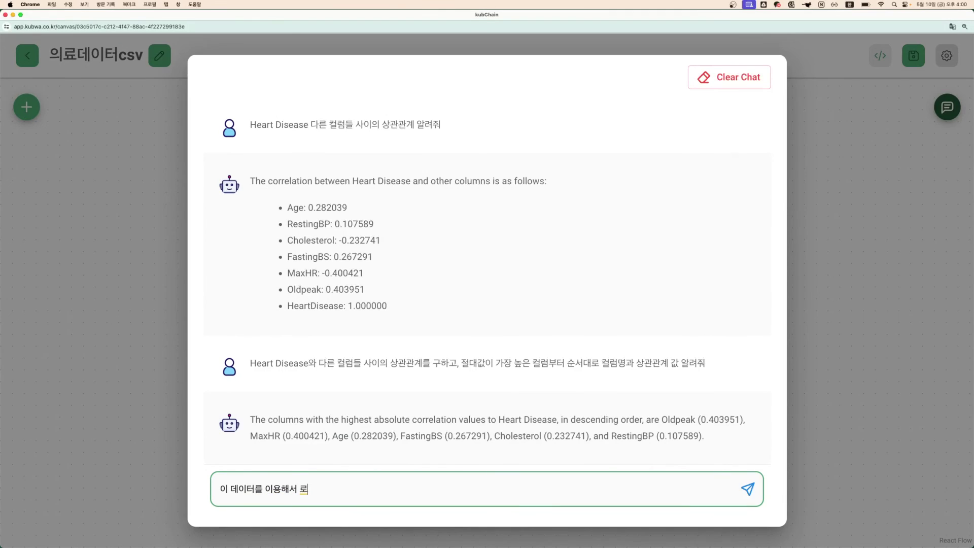
type("지스틱 회귀 모델을 만들었는데")
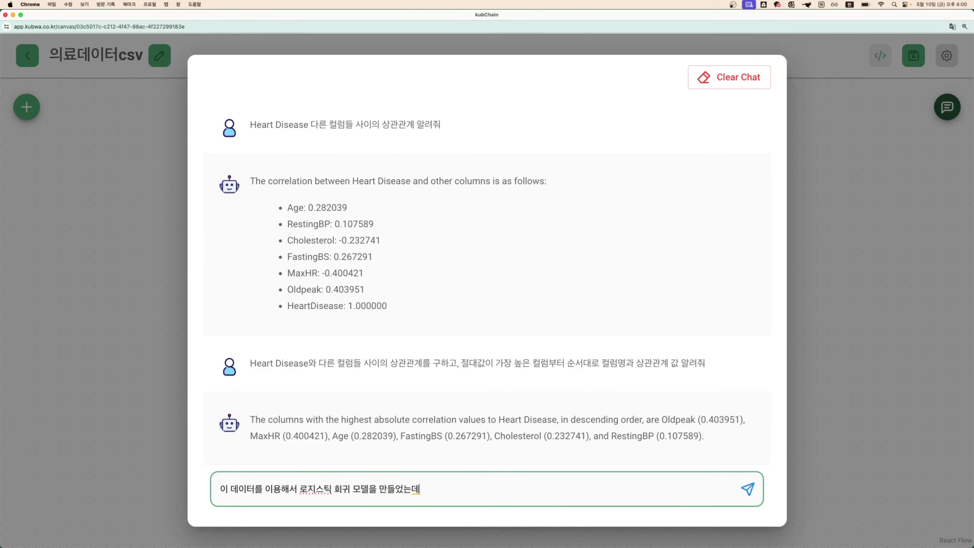
type(", 모델을 평가해")
key("BackSpace")
type("하는 코드 알려줘")
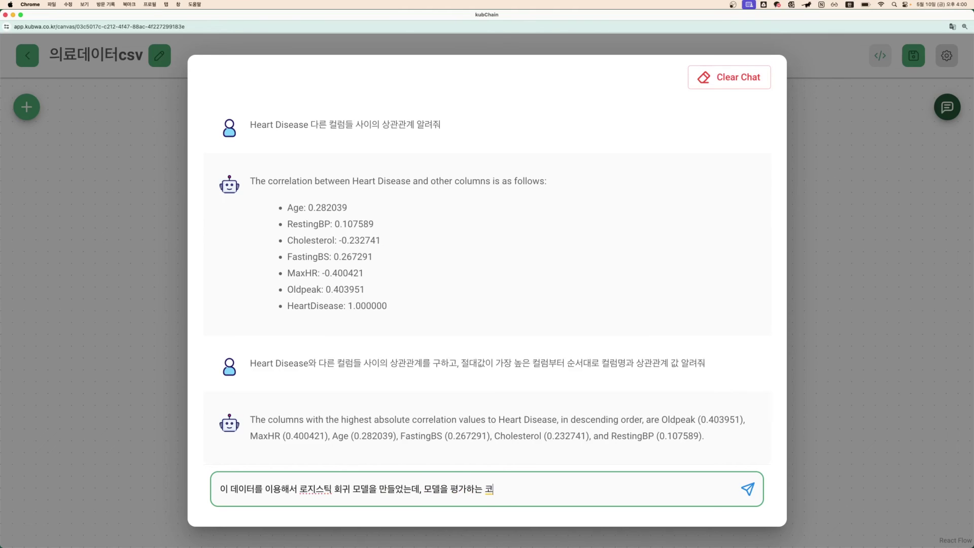
key("Return")
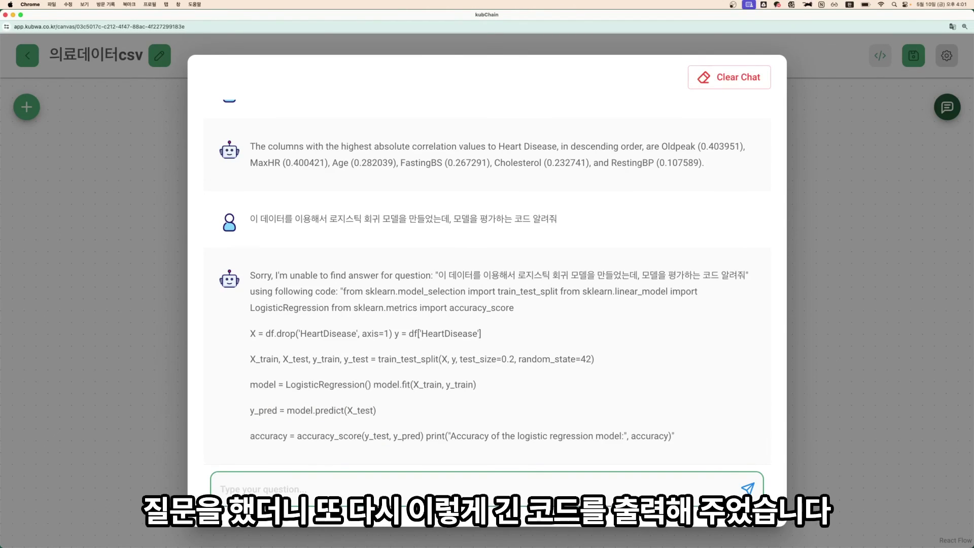
Copy the full evaluation code from the chat reply and paste it into the empty last cell of the JupyterLab notebook.
left_click_drag(345, 290, 670, 438)
key("super+c")
key("super+c")
key("super+c")
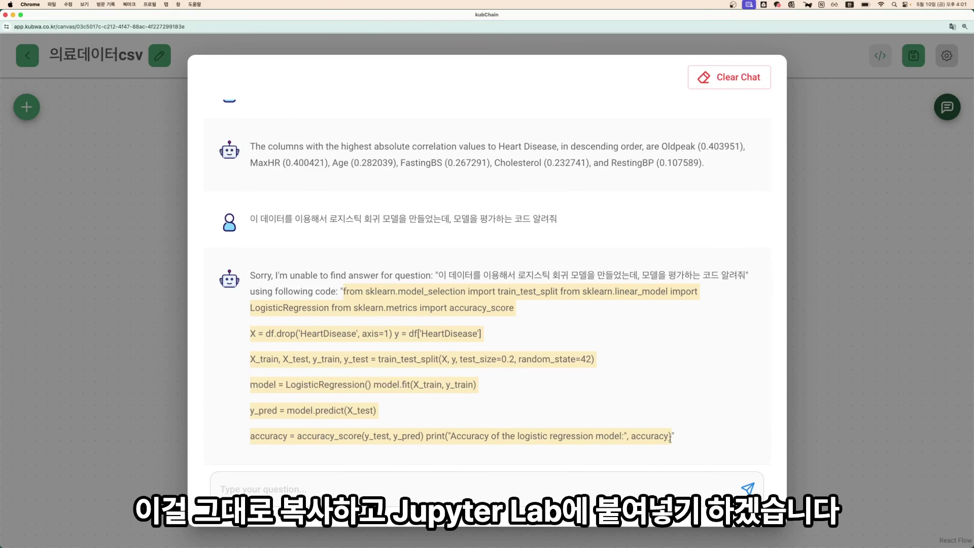
left_click(634, 245)
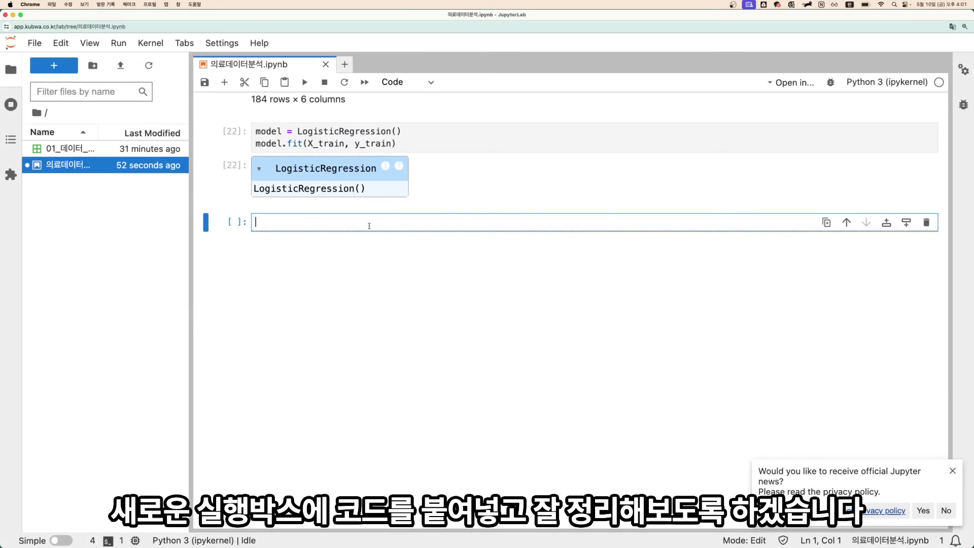
key("super+v")
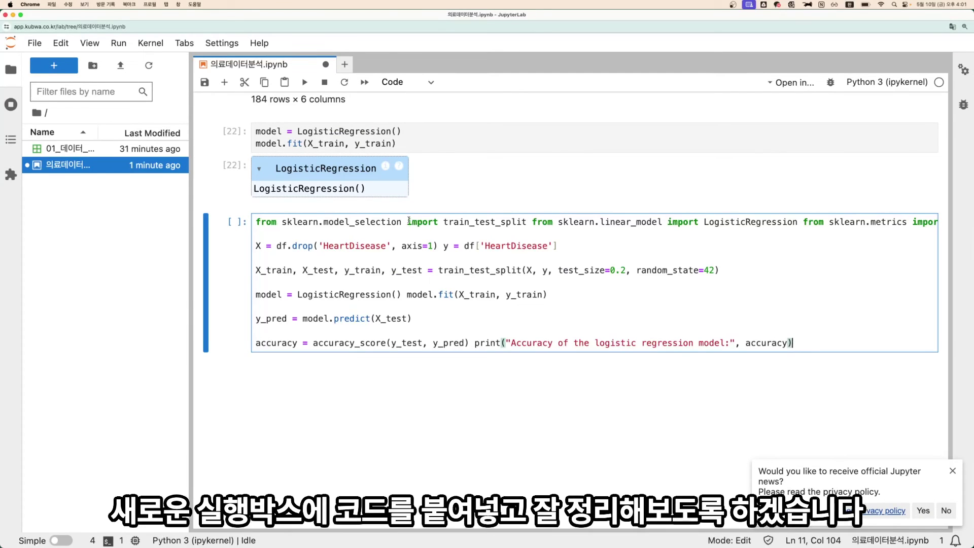
Break the pasted import statements into three separate lines for train_test_split, LogisticRegression and accuracy_score.
left_click(528, 222)
key("Return")
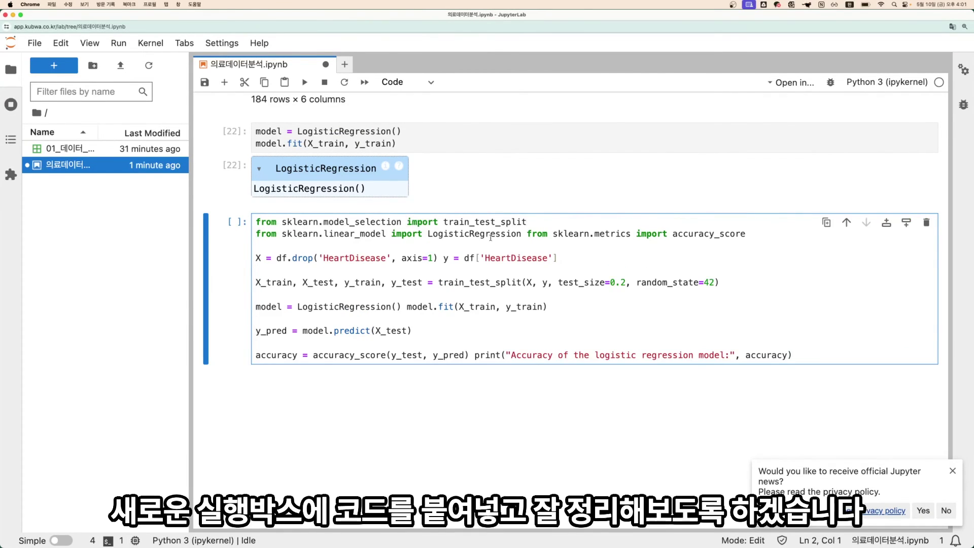
left_click(529, 234)
key("Return")
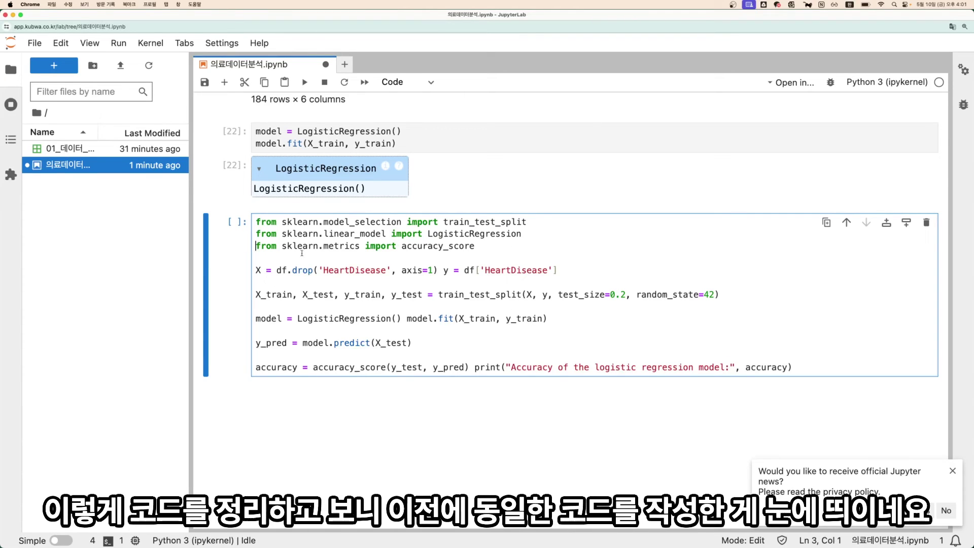
Delete the duplicate train_test_split and LogisticRegression imports with the leftover blank line, and put y = df['HeartDisease'] on its own line.
left_click_drag(255, 222, 544, 229)
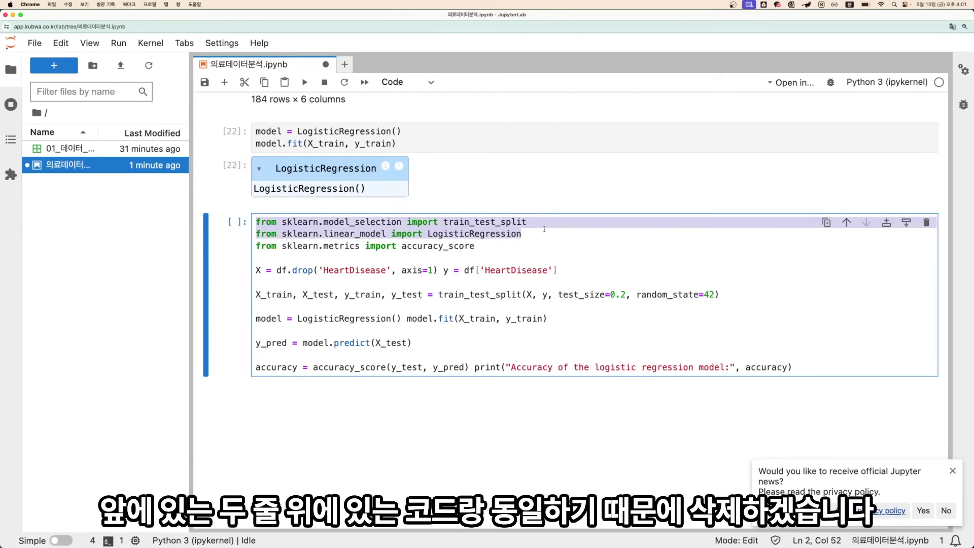
key("BackSpace")
key("Down")
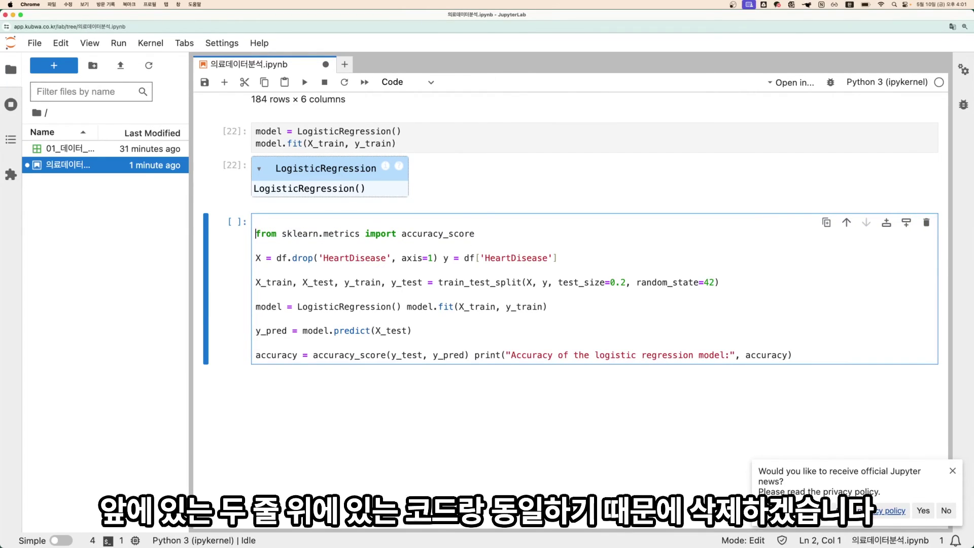
key("BackSpace")
left_click(444, 245)
key("Return")
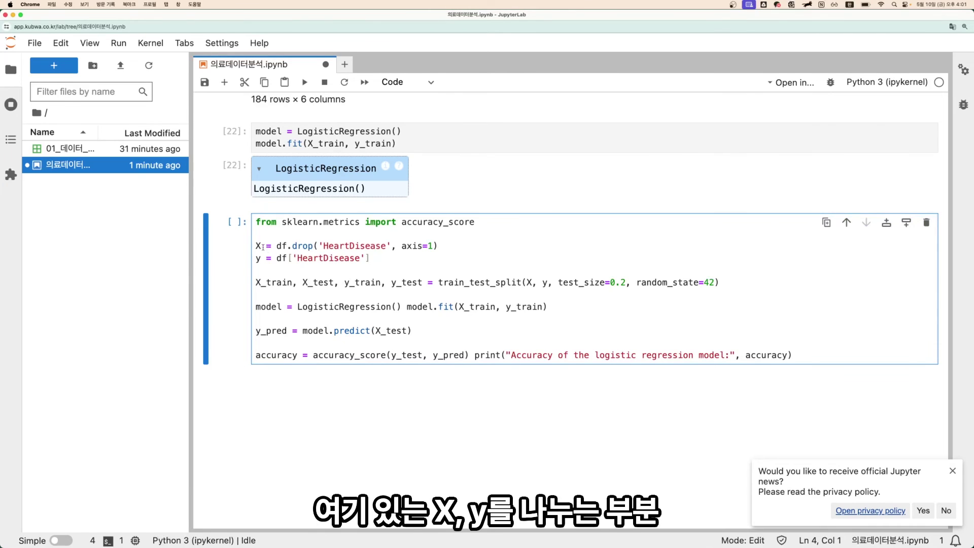
Delete the repeated X and y definitions, train_test_split line and model-fitting code from the evaluation cell, along with the leftover blank line.
left_click_drag(255, 245, 389, 290)
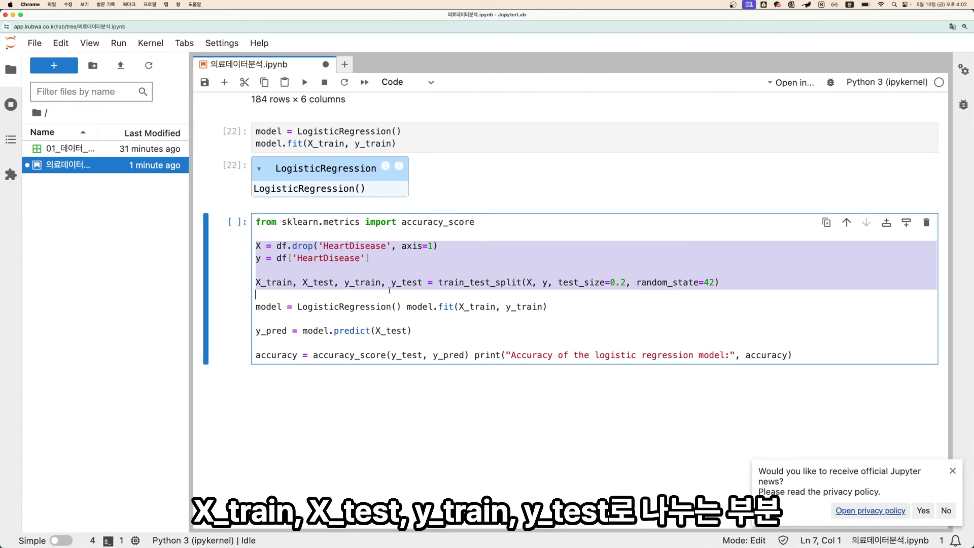
left_click(403, 306)
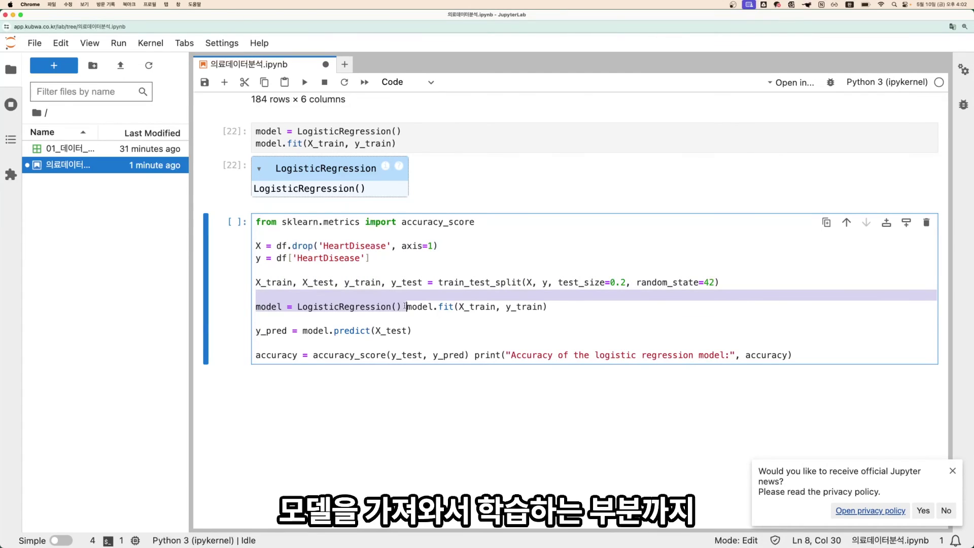
left_click(410, 307)
key("Left")
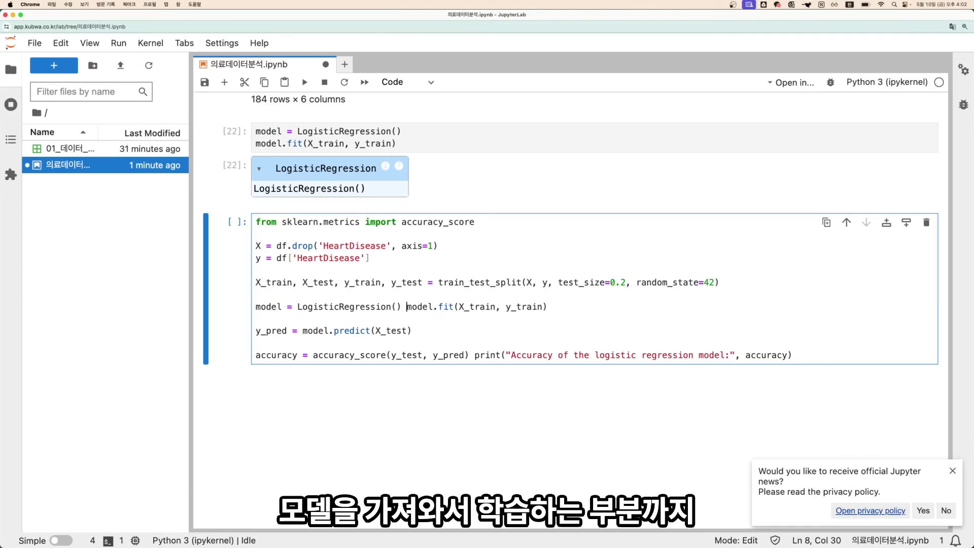
key("Return")
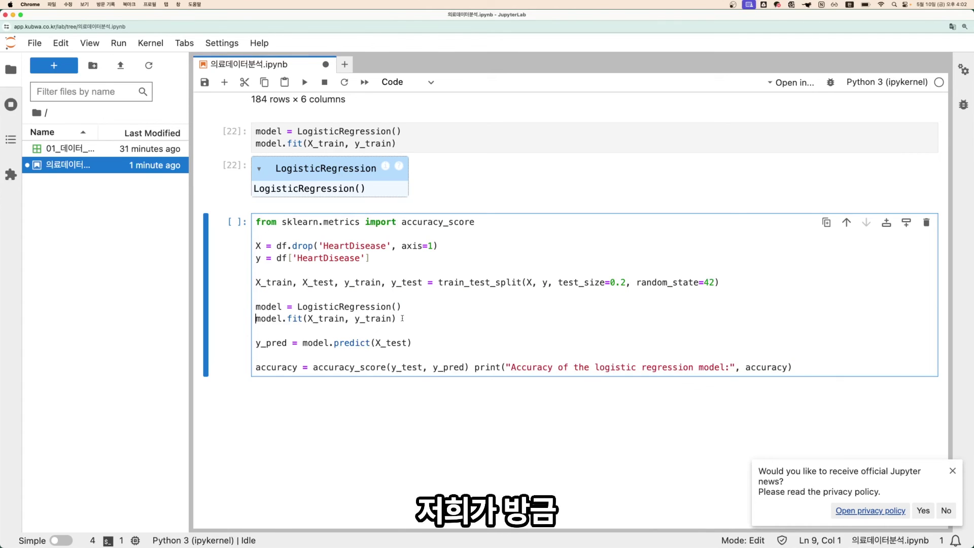
left_click_drag(402, 318, 247, 245)
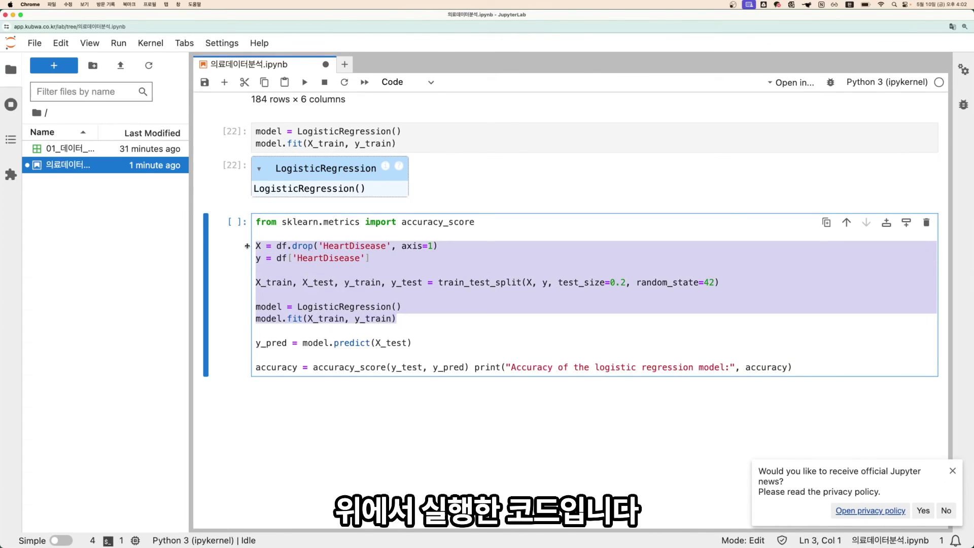
key("BackSpace")
key("BackSpace")
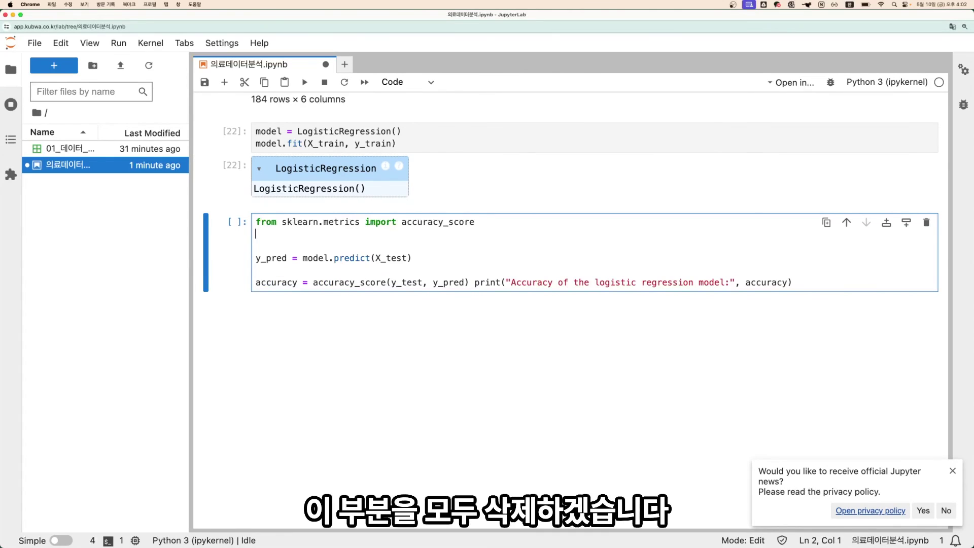
key("BackSpace")
left_click(412, 246)
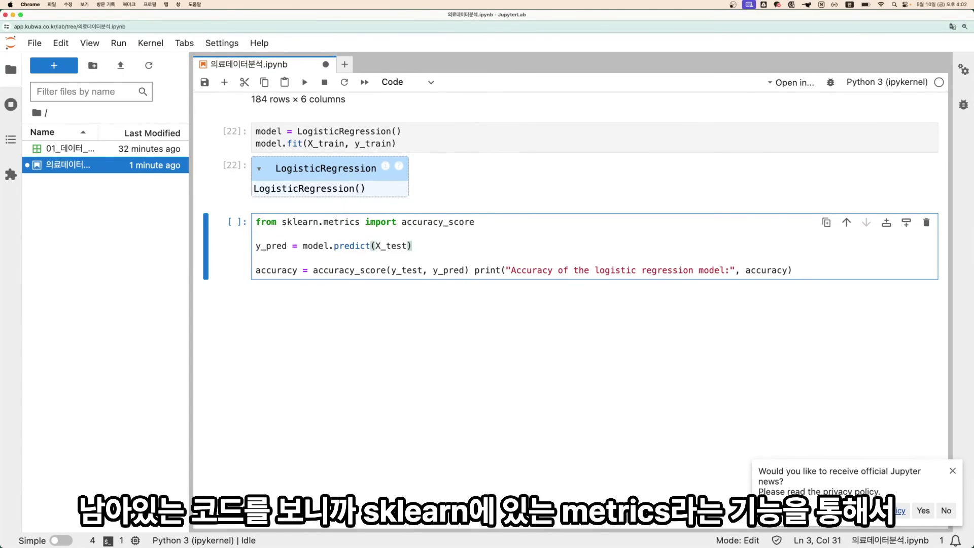
Examine the accuracy_score import, the model.predict(X_test) line and the accuracy calculation from y_test and y_pred in the evaluation cell.
double_click(344, 222)
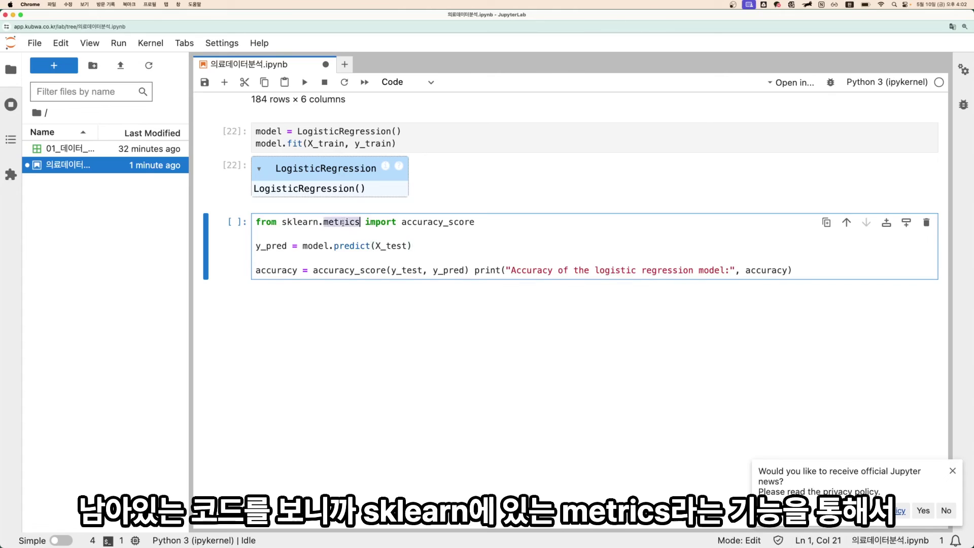
double_click(430, 222)
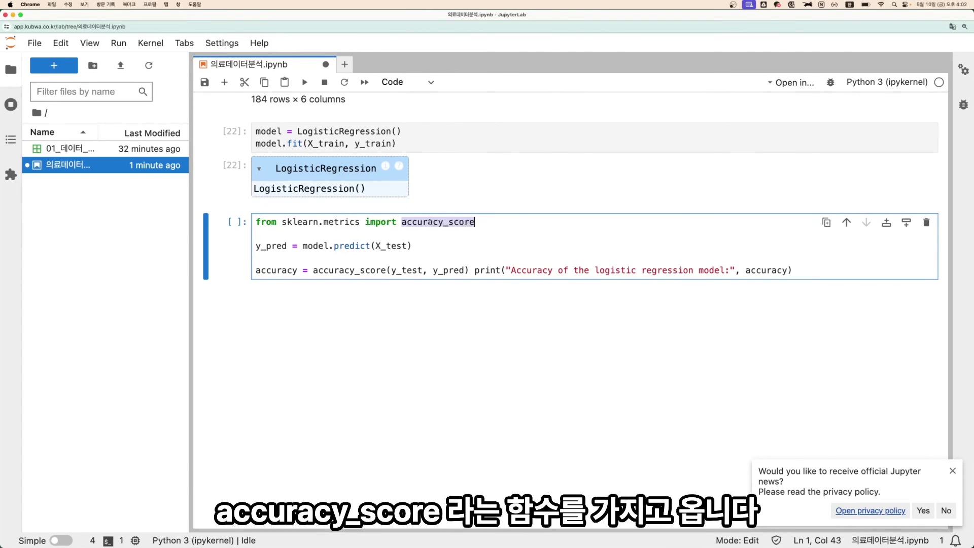
double_click(268, 246)
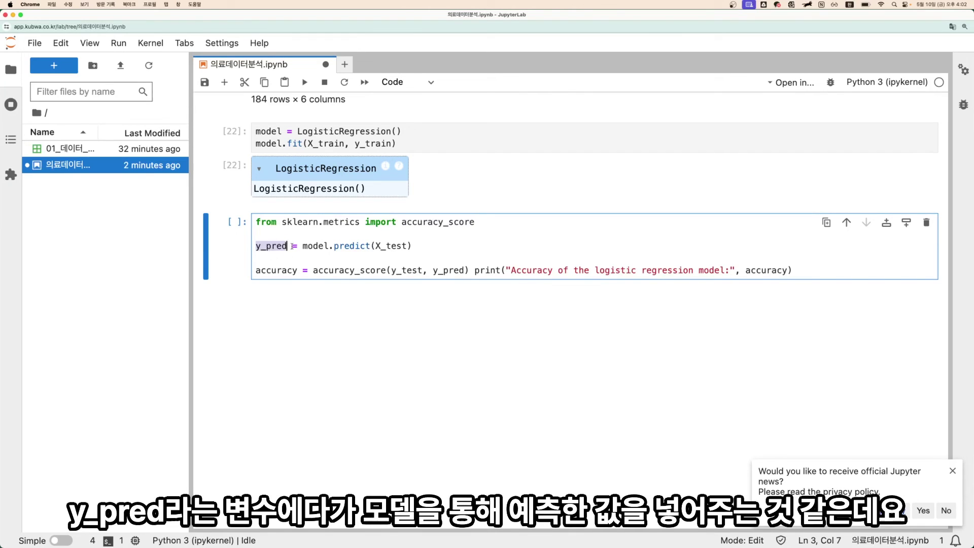
double_click(319, 246)
double_click(355, 246)
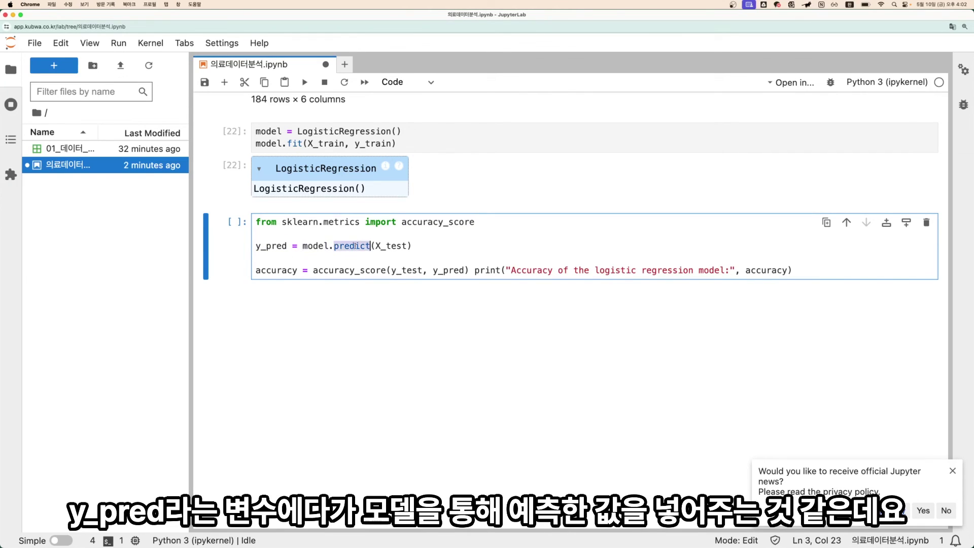
double_click(267, 247)
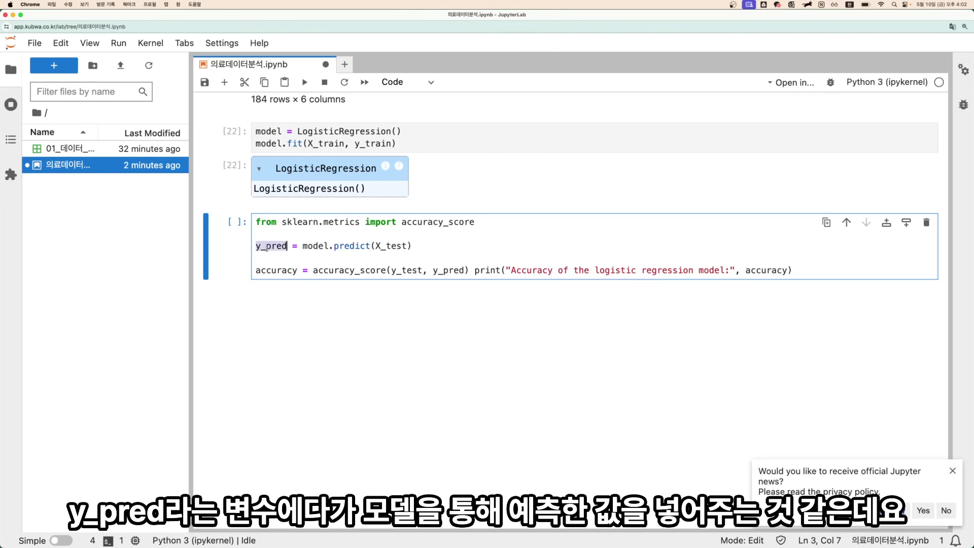
double_click(341, 245)
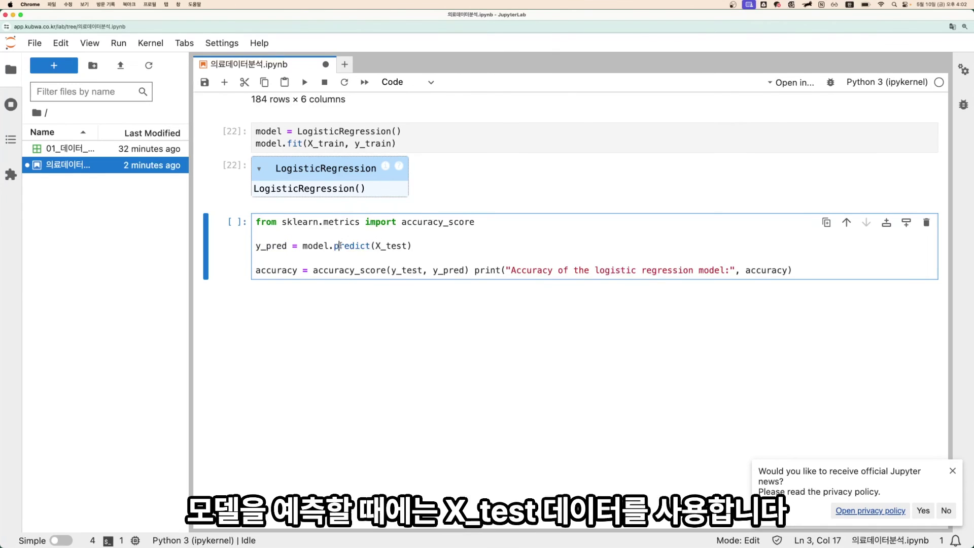
double_click(386, 246)
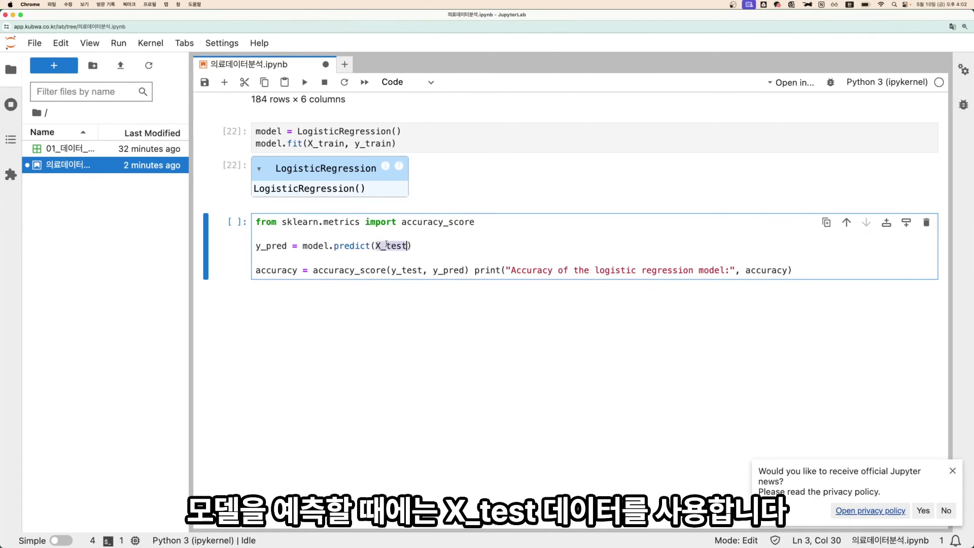
left_click(339, 261)
double_click(278, 272)
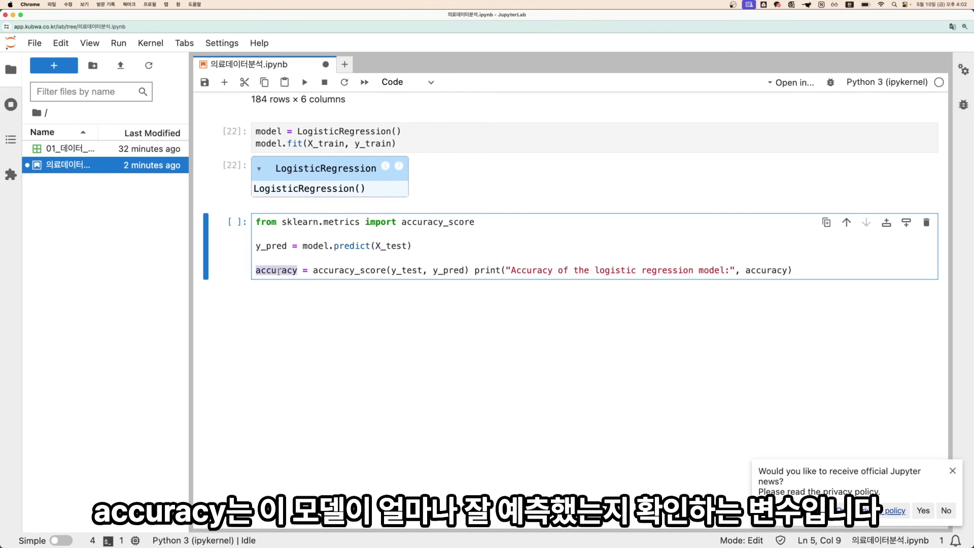
double_click(333, 269)
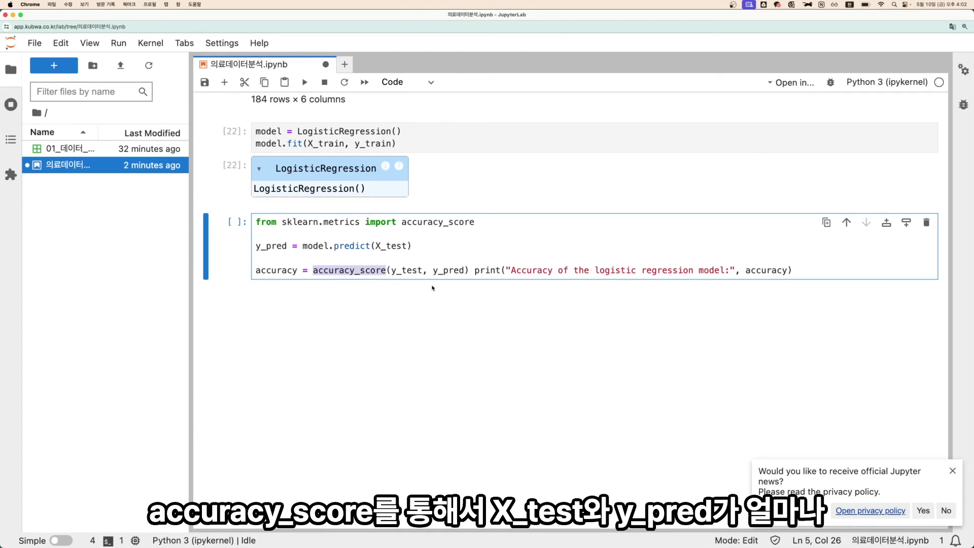
double_click(407, 270)
double_click(456, 271)
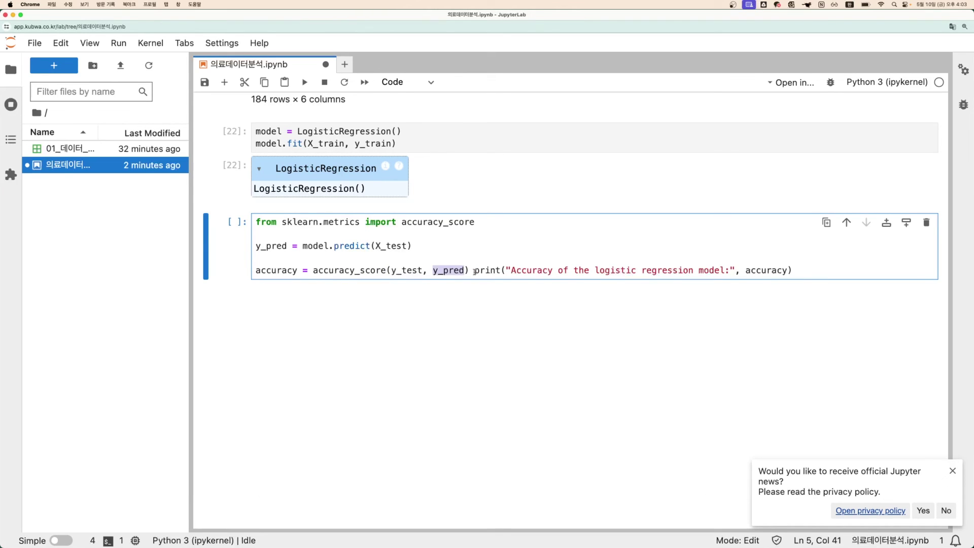
Put the print statement on its own line below the accuracy_score calculation.
left_click(475, 272)
key("Return")
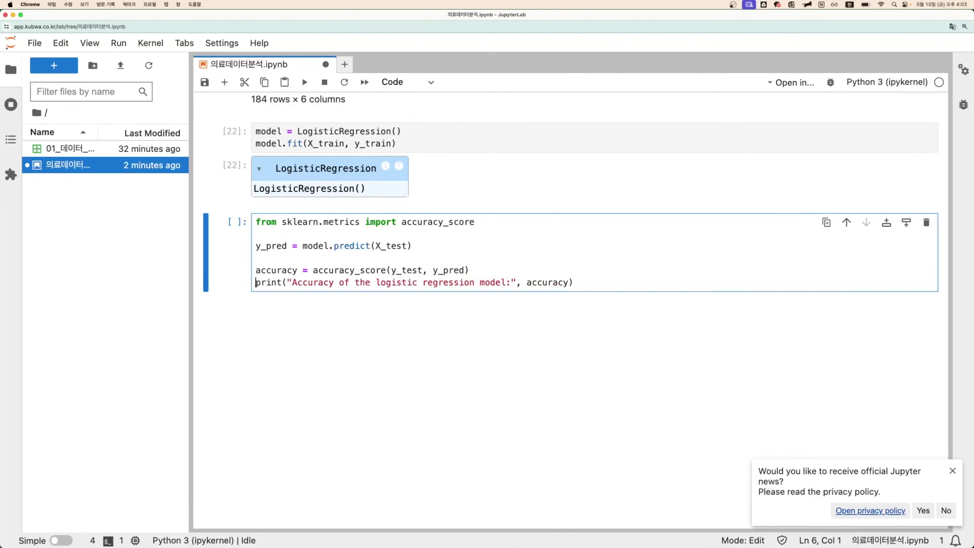
left_click(480, 275)
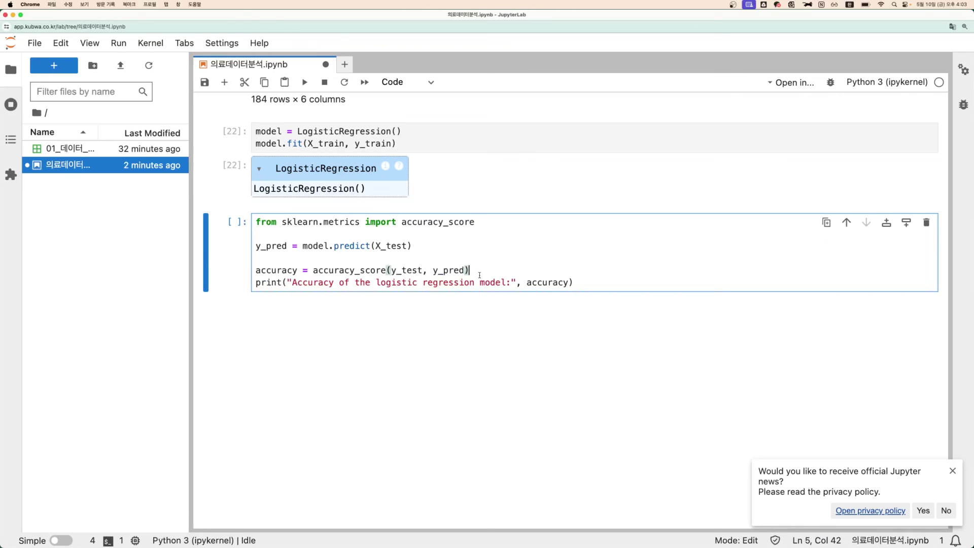
double_click(275, 283)
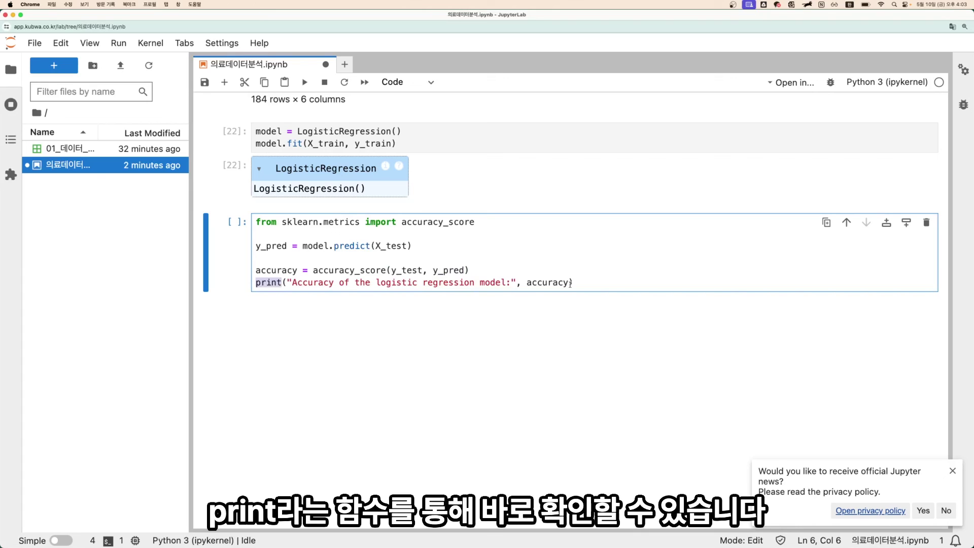
Split the accuracy_score import off into its own cell and run it.
left_click(369, 234)
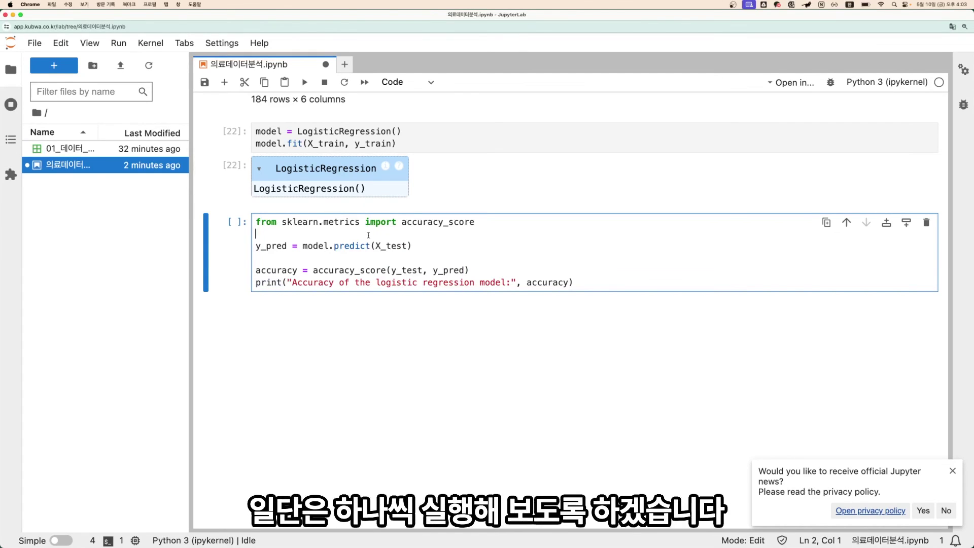
key("ctrl+shift+minus")
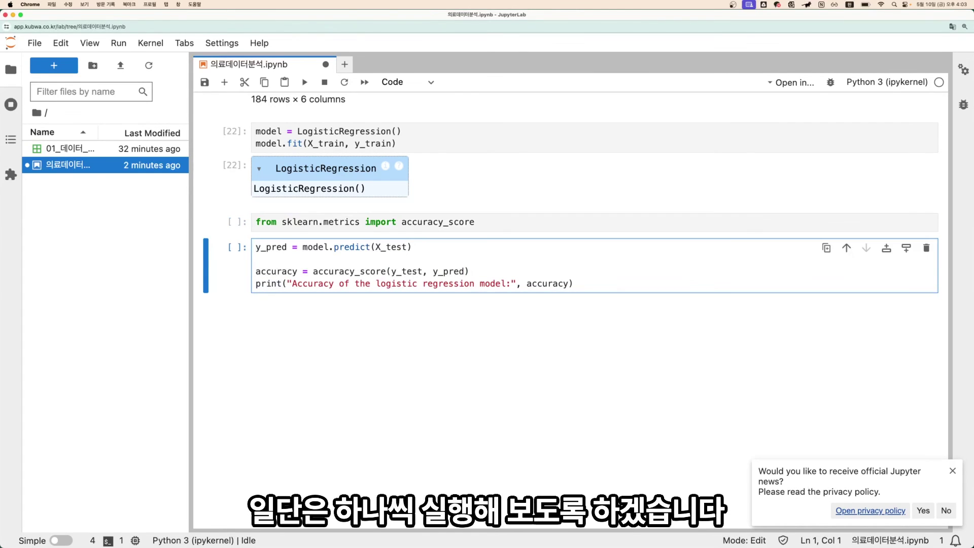
key("Up")
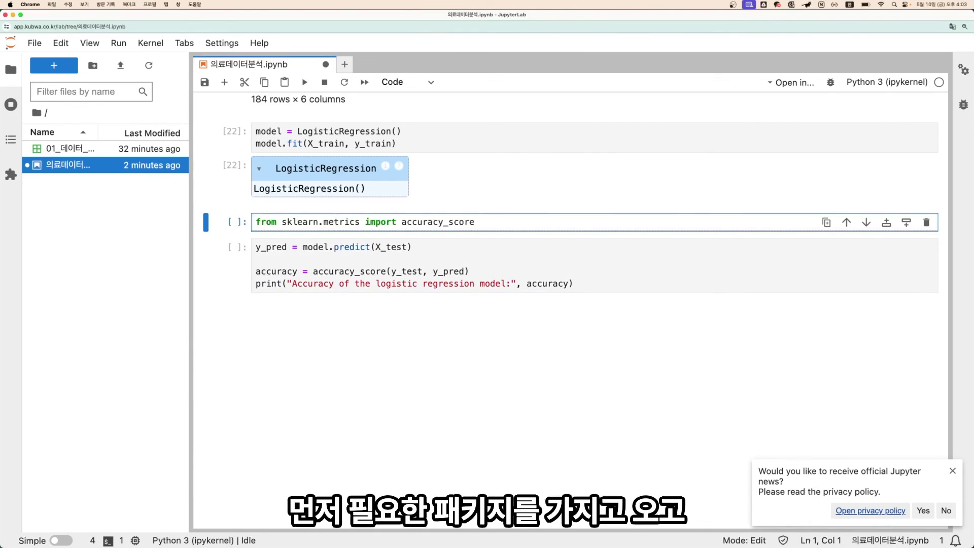
key("shift+Return")
Split the y_pred = model.predict(X_test) line into a separate cell from the accuracy code and save the notebook.
left_click(341, 259)
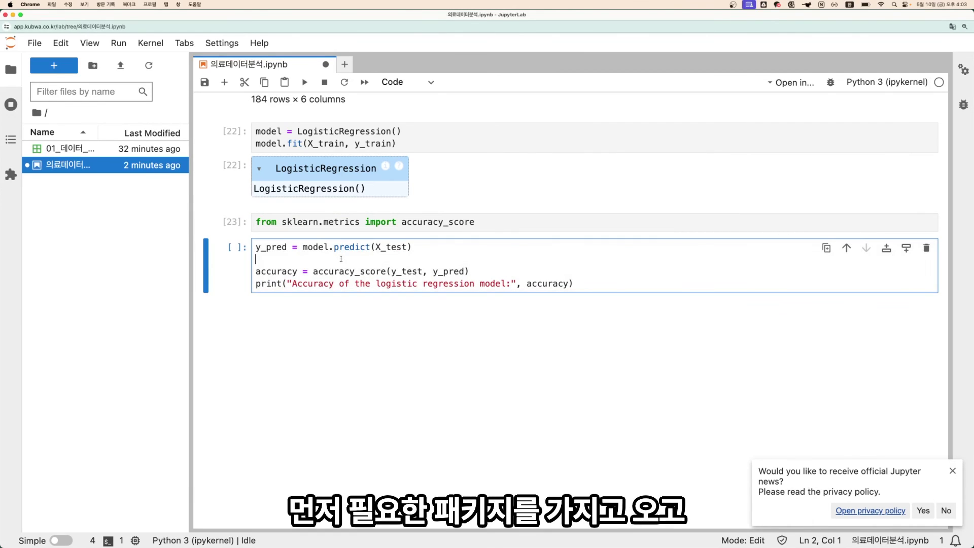
type("_")
key("BackSpace")
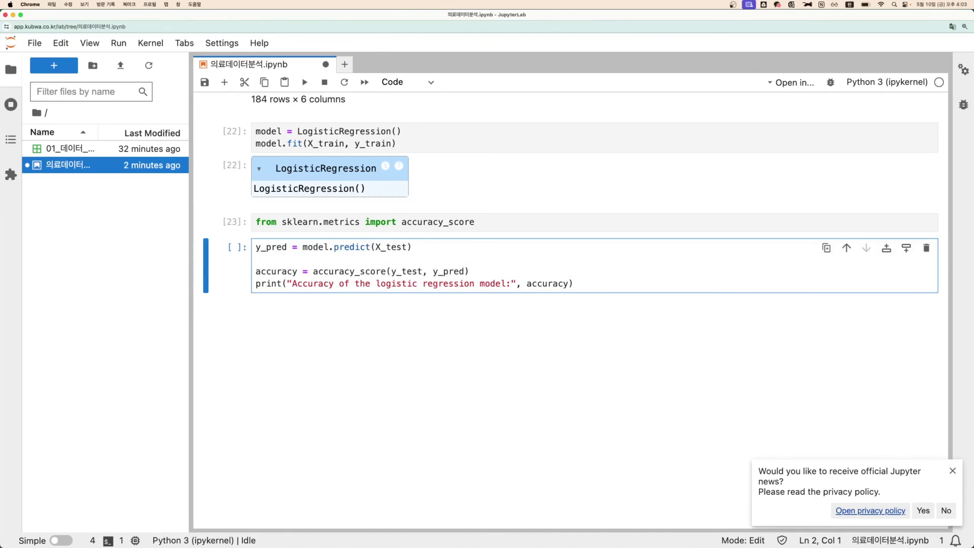
key("ctrl+shift+minus")
key("Up")
key("ctrl+s")
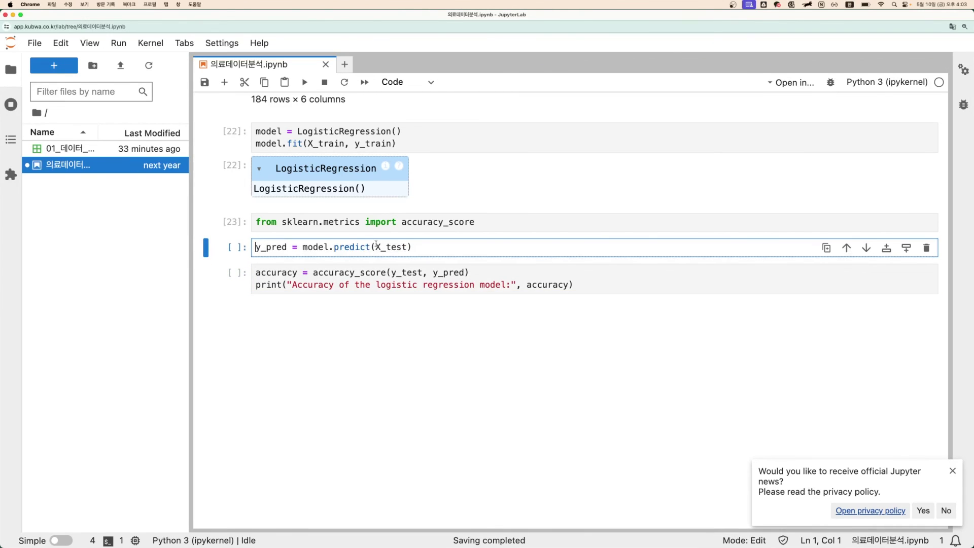
Run the cell that predicts y_pred from the X_test data.
left_click_drag(330, 247, 372, 248)
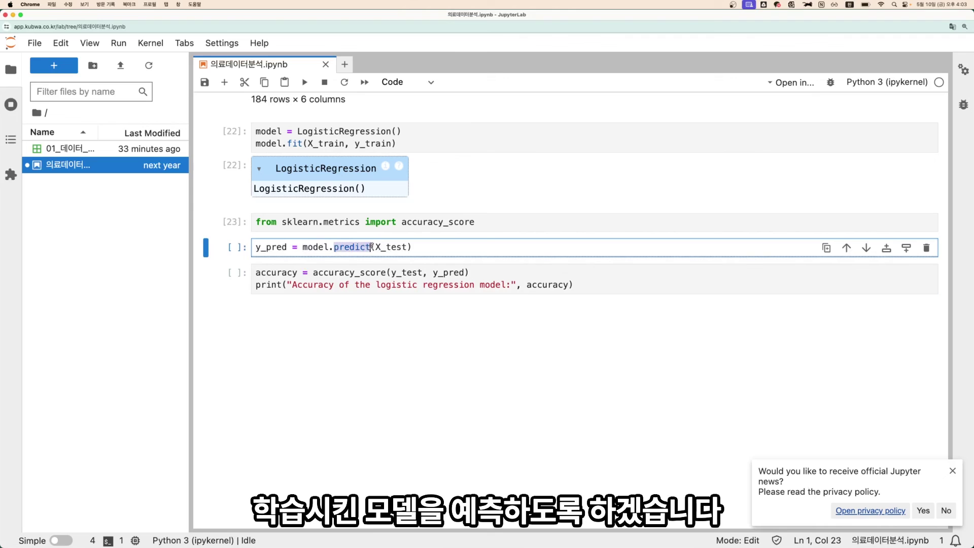
double_click(387, 247)
left_click(436, 243)
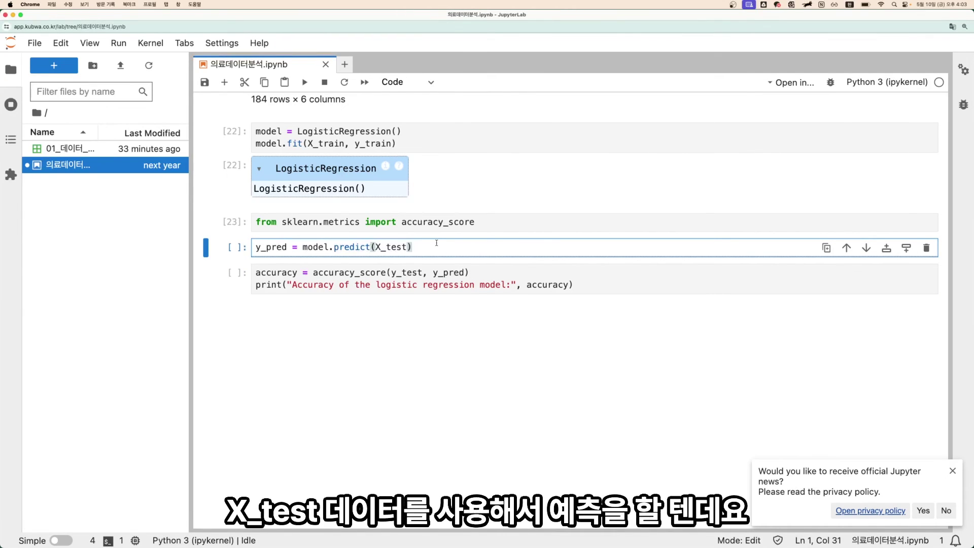
key("shift+Return")
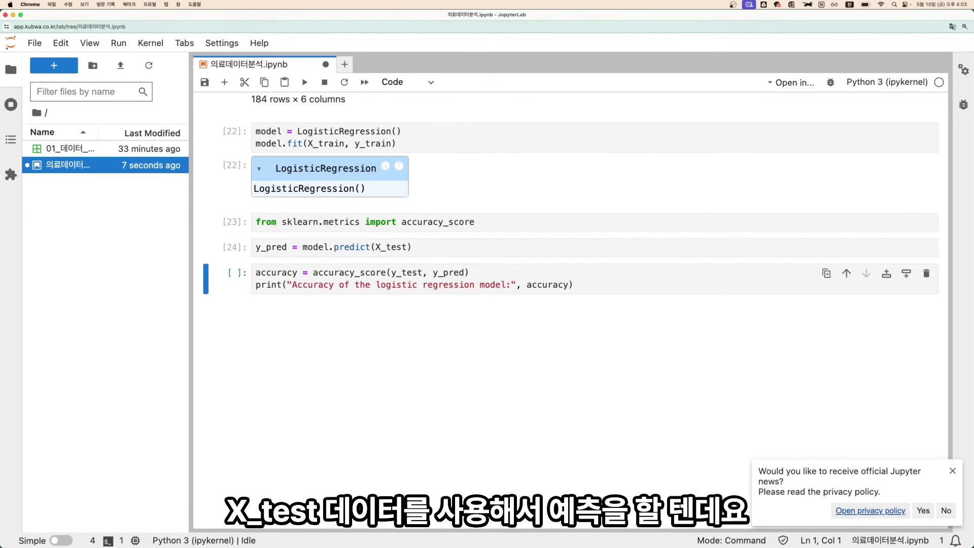
Insert a cell above the accuracy code containing y_pred and run it to display the predictions.
key("a")
left_click(339, 277)
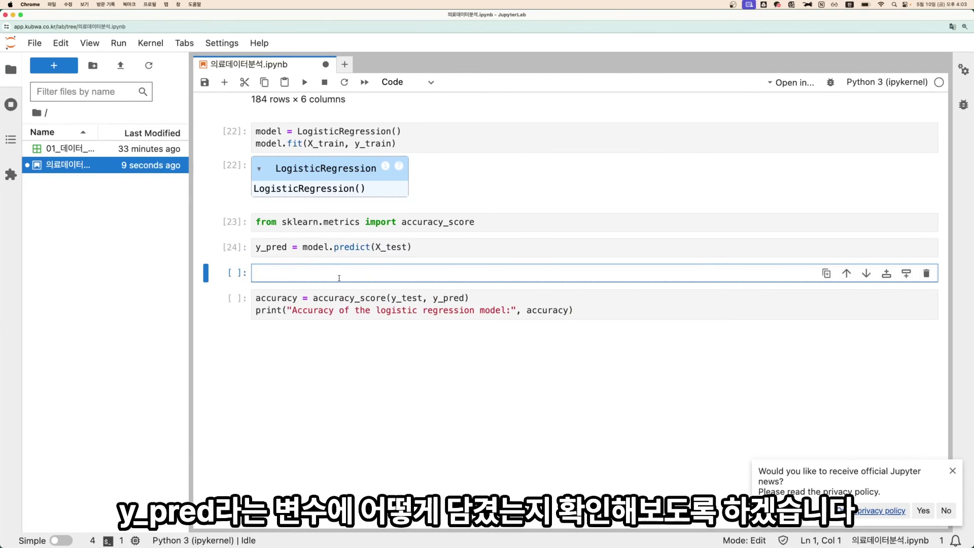
type("y_ㅔ")
key("BackSpace")
key("BackSpace")
key("BackSpace")
key("Caps_Lock")
type("y_pred")
key("shift+Return")
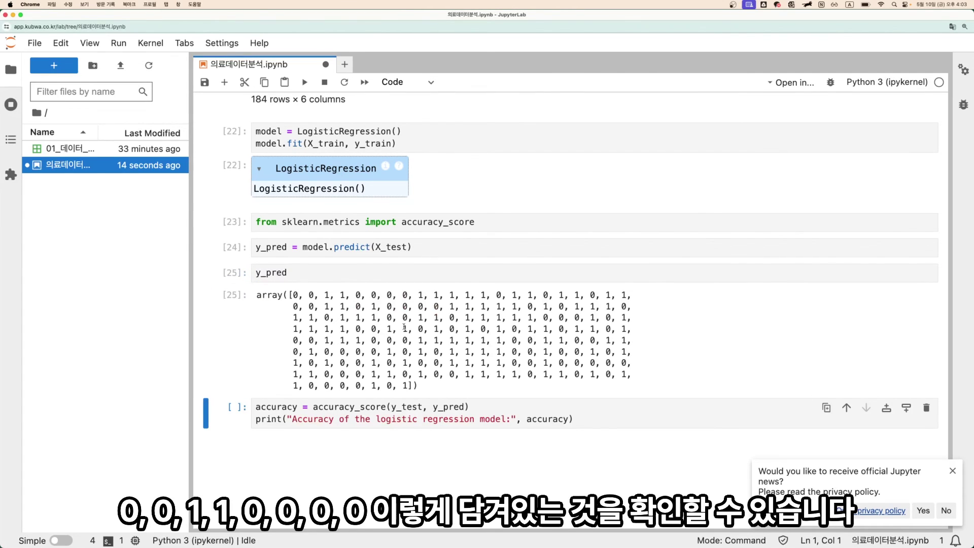
Examine the y_pred output array and the X_test argument used for the prediction.
scroll(404, 327, "down", 2)
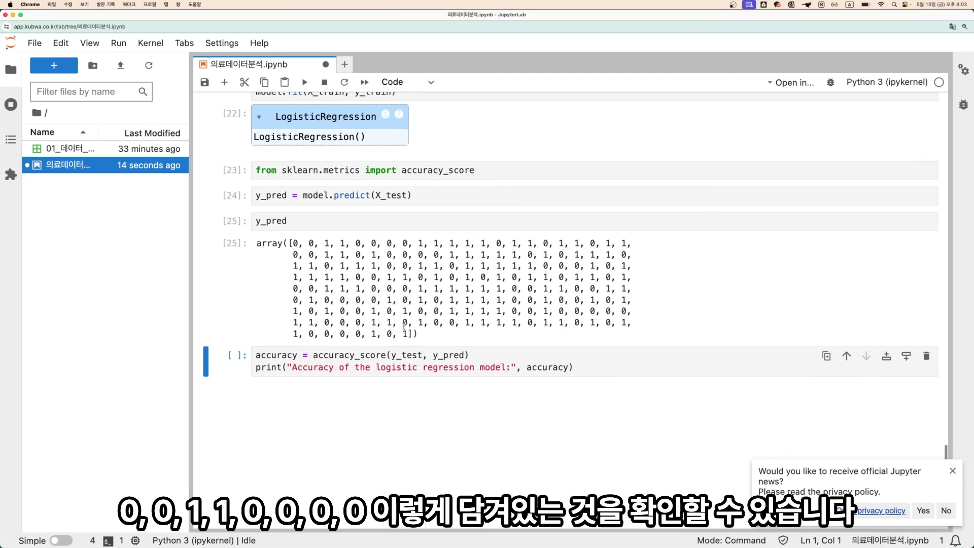
left_click(248, 223)
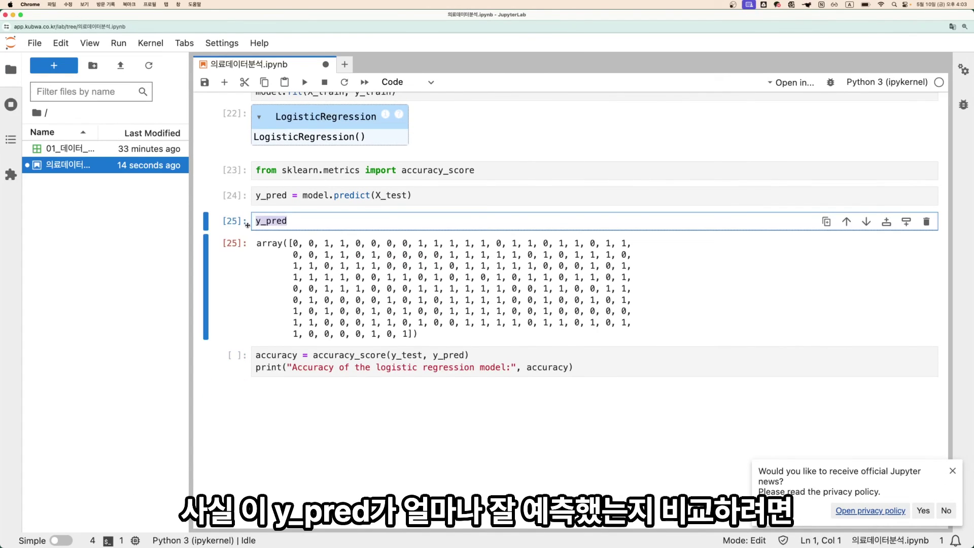
left_click(323, 284)
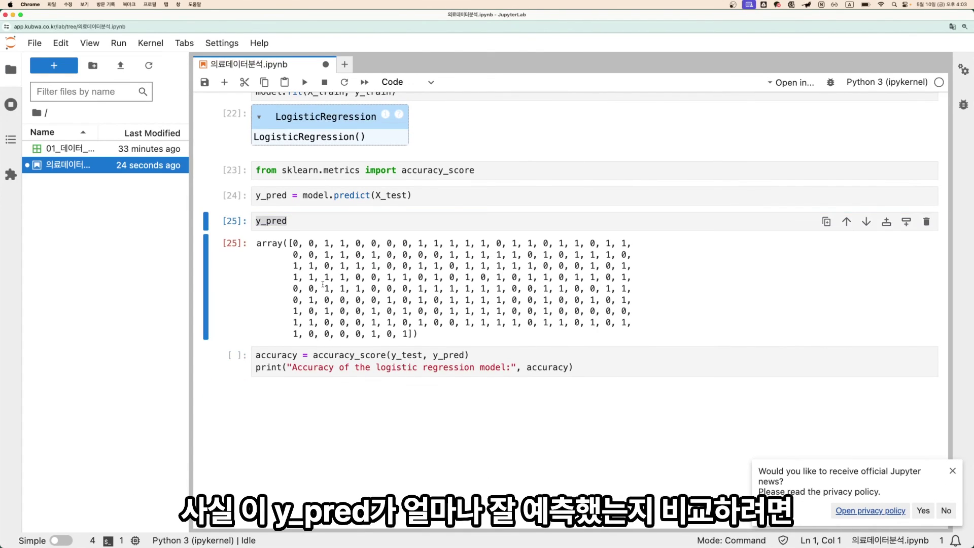
left_click_drag(408, 196, 376, 195)
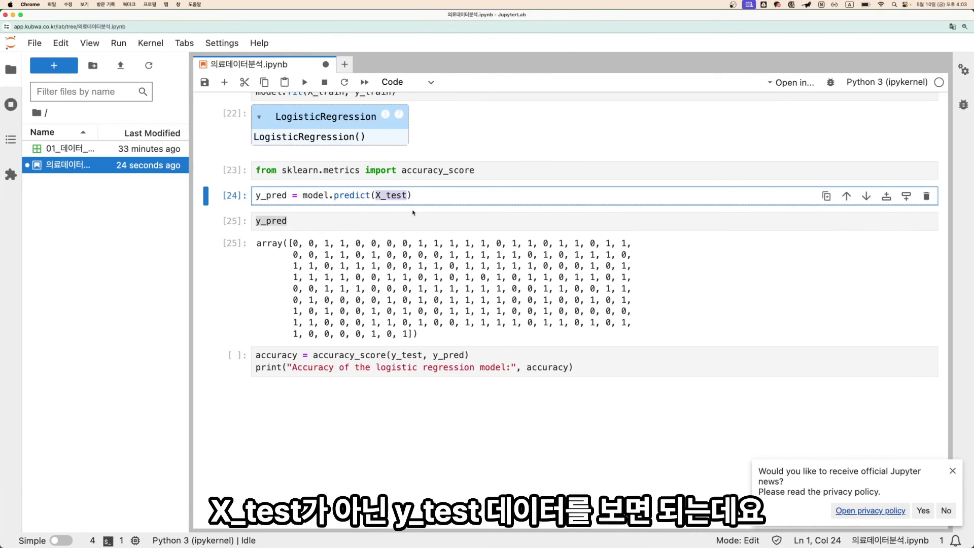
Insert a cell below the y_pred output containing y_test and run it to display the actual labels.
left_click(349, 257)
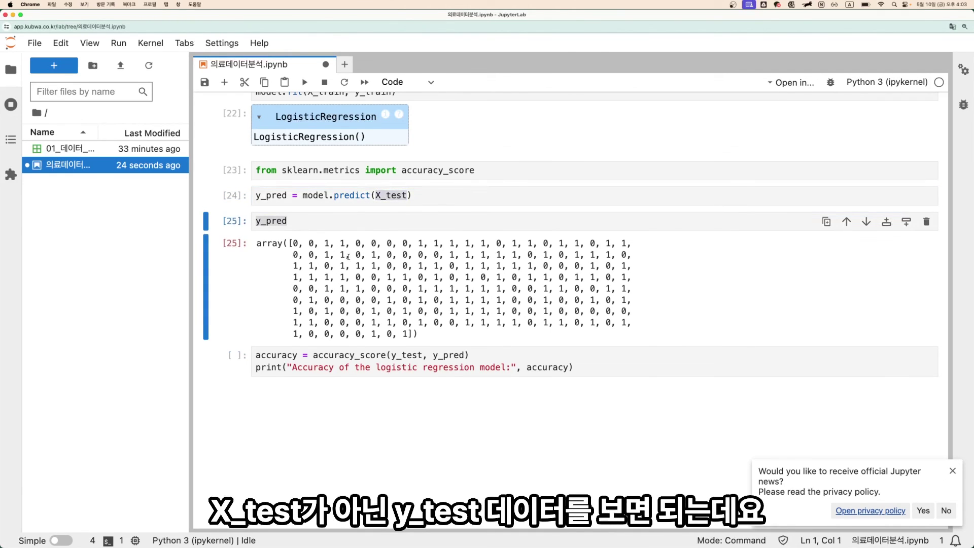
left_click(381, 196)
left_click(353, 222)
left_click(331, 267)
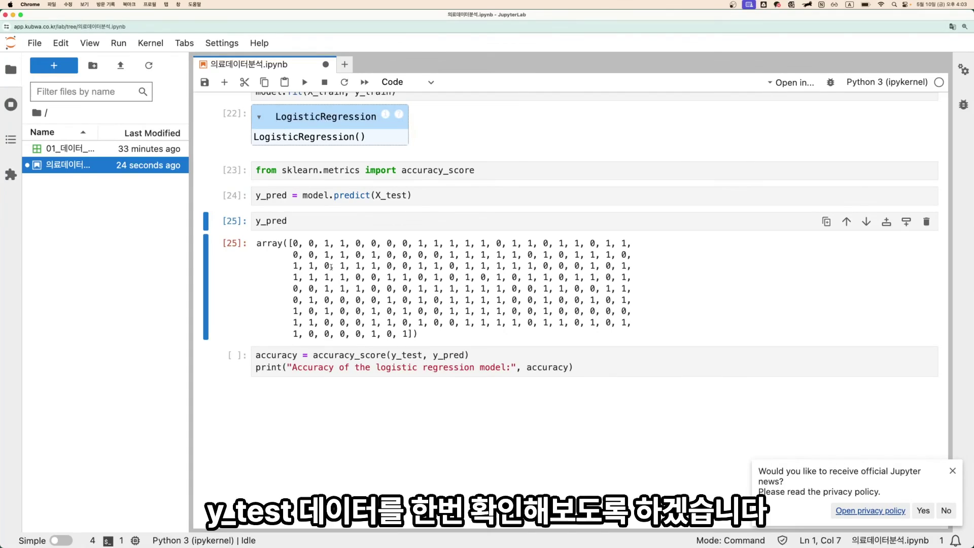
key("b")
key("Return")
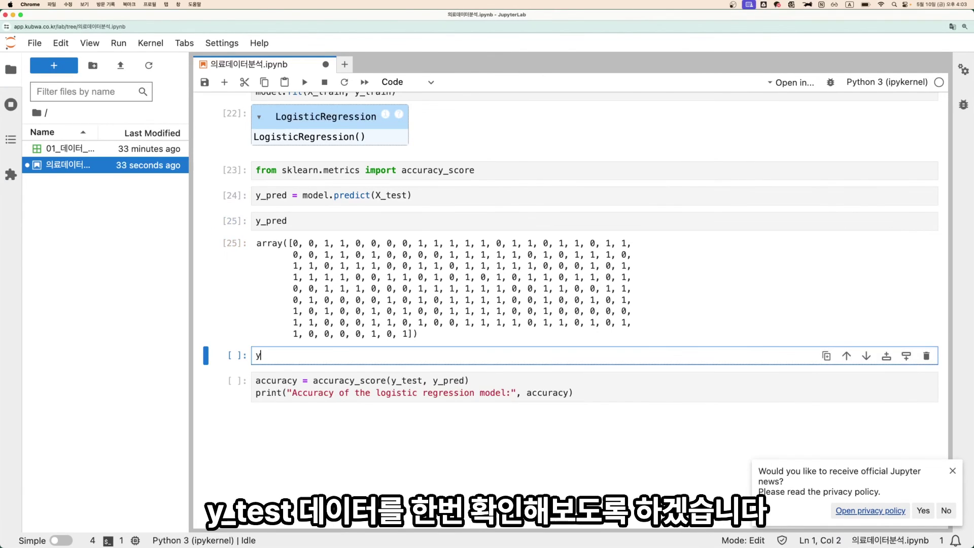
type("y_test")
key("shift+Return")
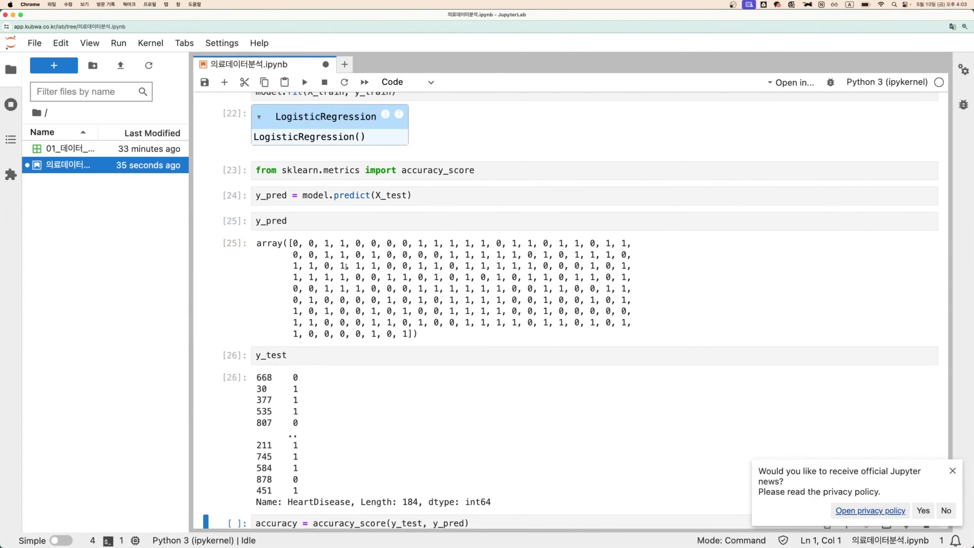
Compare the first five y_test labels one by one with the corresponding predictions in the y_pred array.
scroll(355, 290, "down", 3)
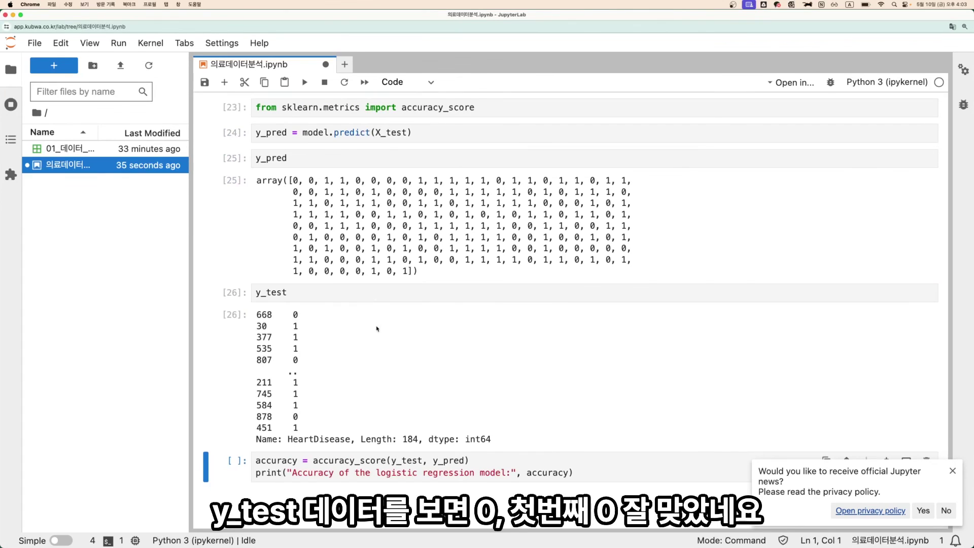
double_click(296, 315)
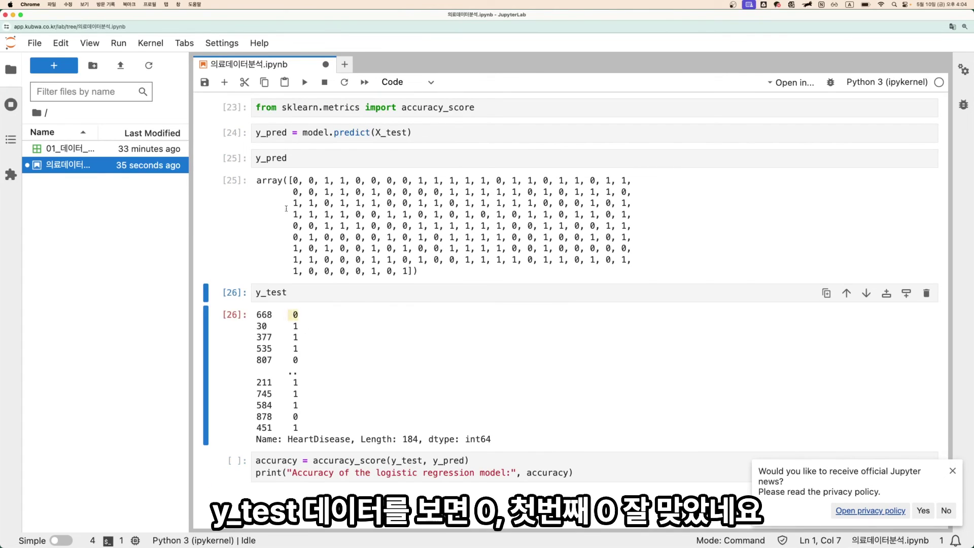
double_click(297, 180)
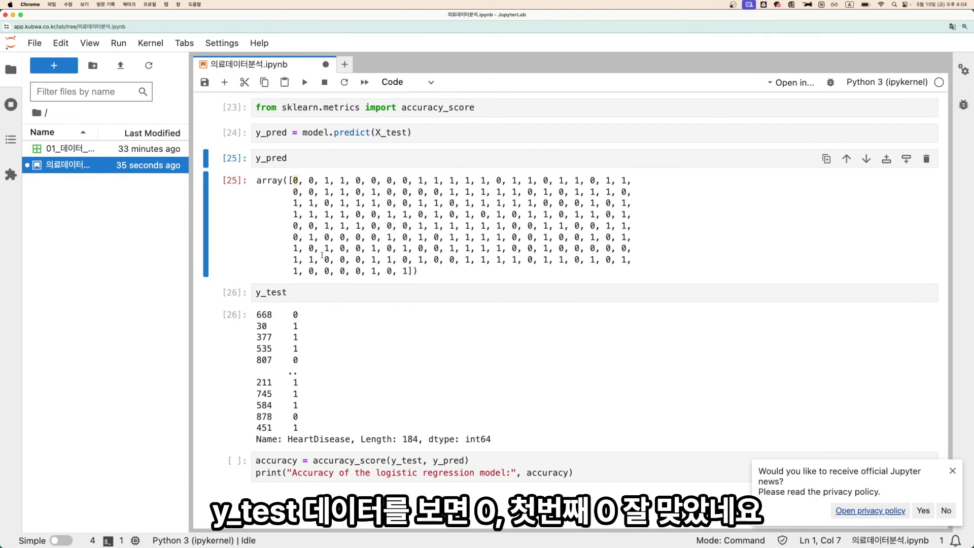
double_click(294, 326)
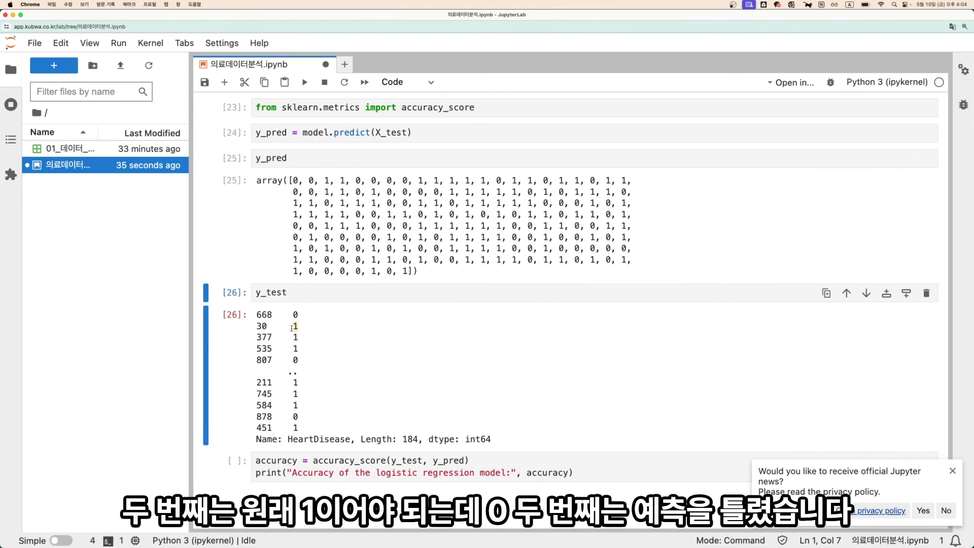
double_click(312, 180)
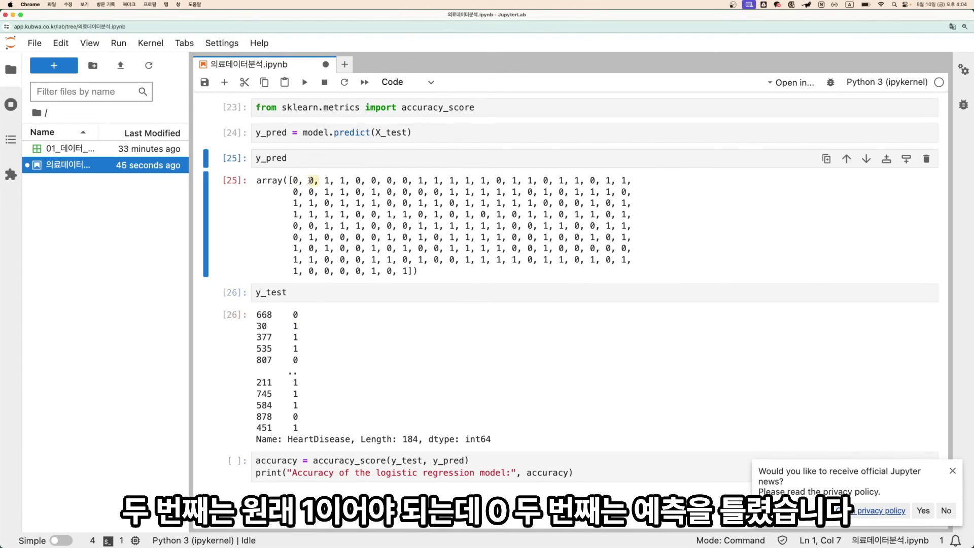
double_click(291, 338)
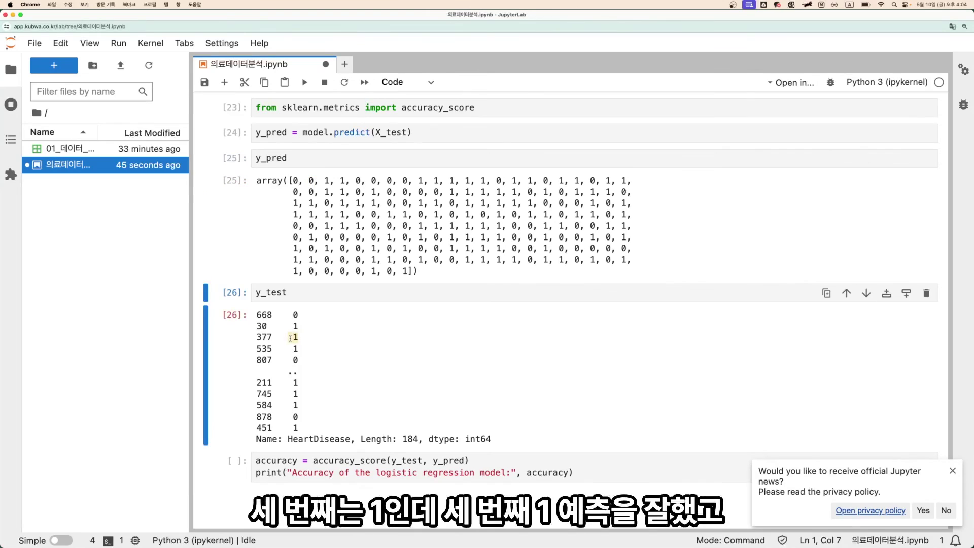
double_click(326, 180)
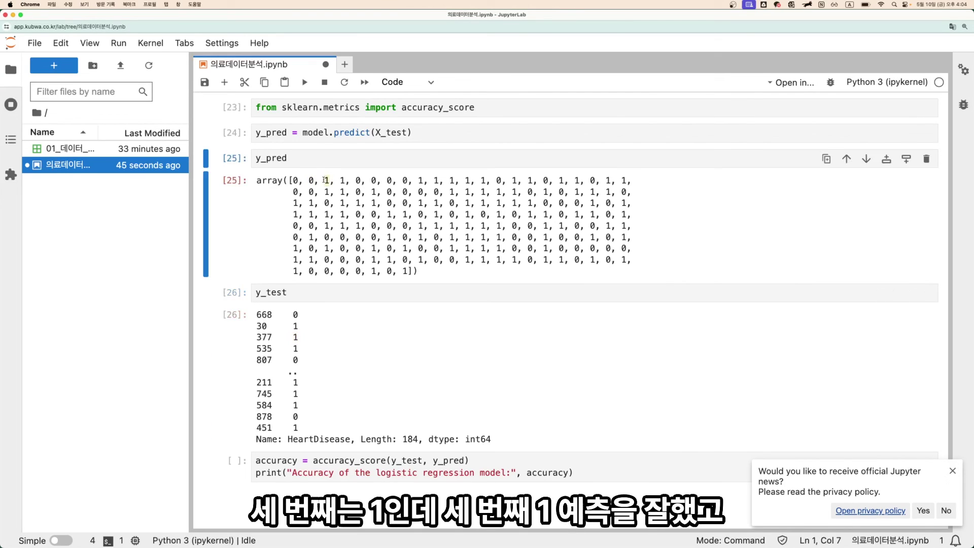
double_click(292, 349)
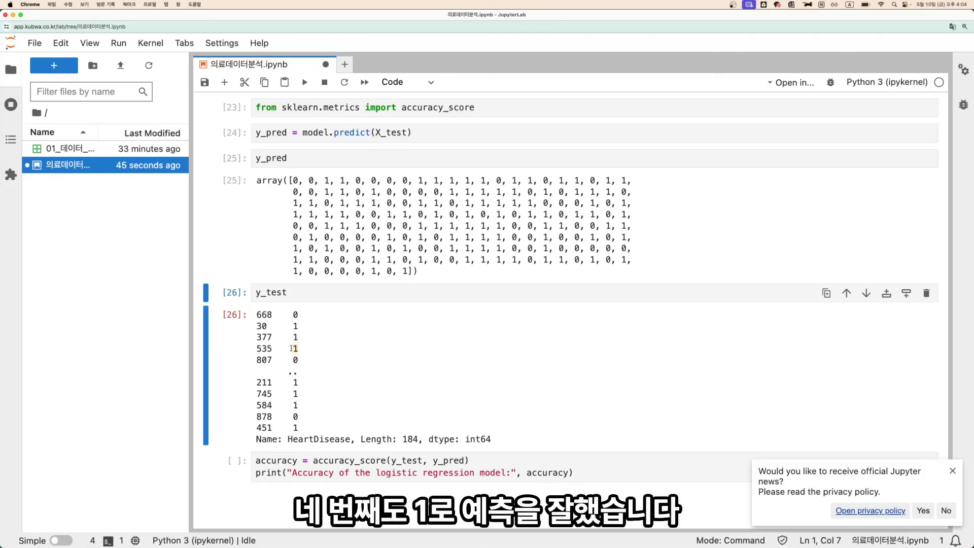
double_click(343, 181)
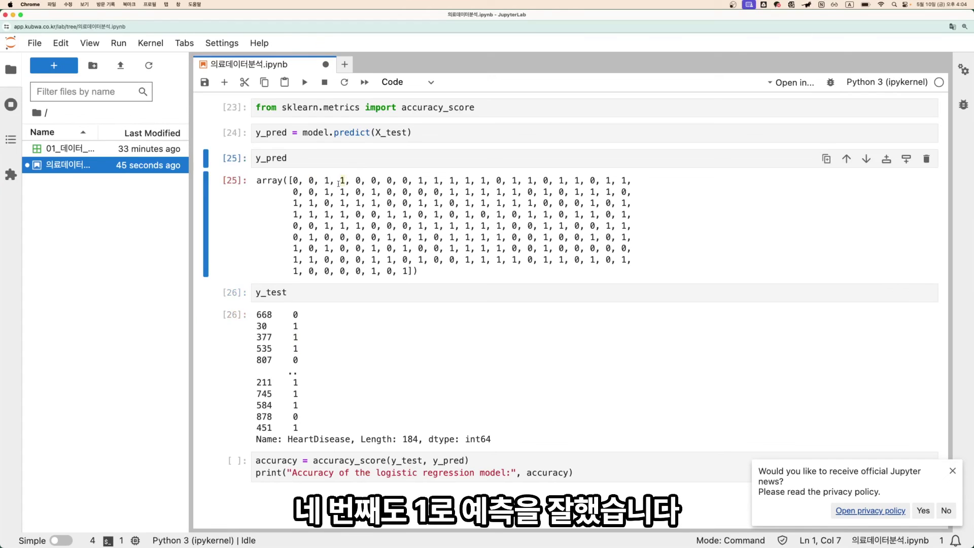
double_click(296, 360)
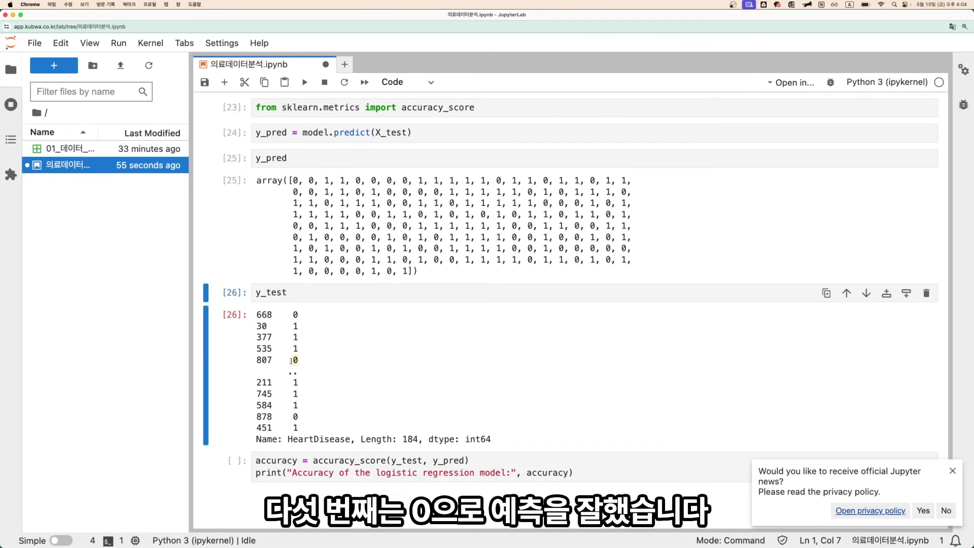
double_click(358, 181)
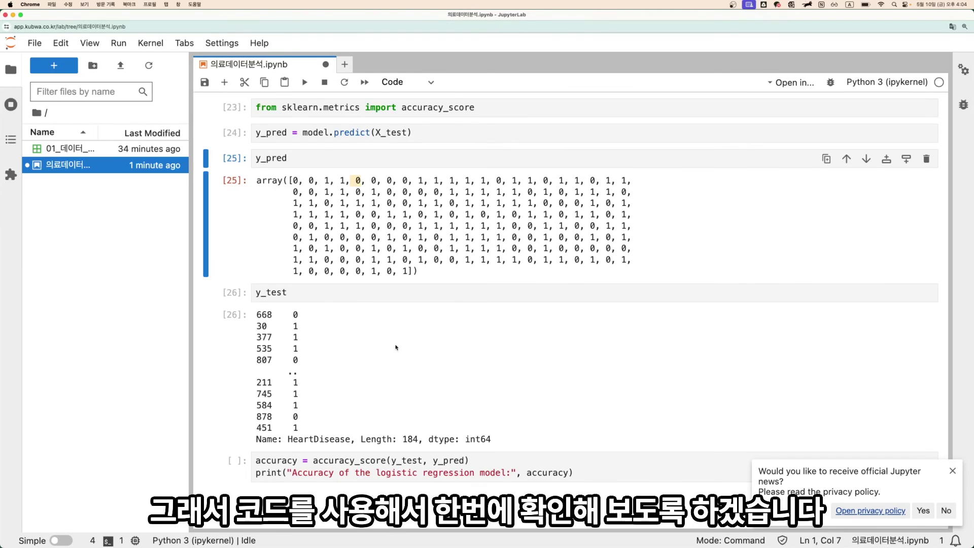
Examine the accuracy code: the accuracy_score function, its y_test and y_pred arguments, the accuracy variable and the print call.
left_click(359, 204)
scroll(345, 305, "down", 5)
double_click(321, 258)
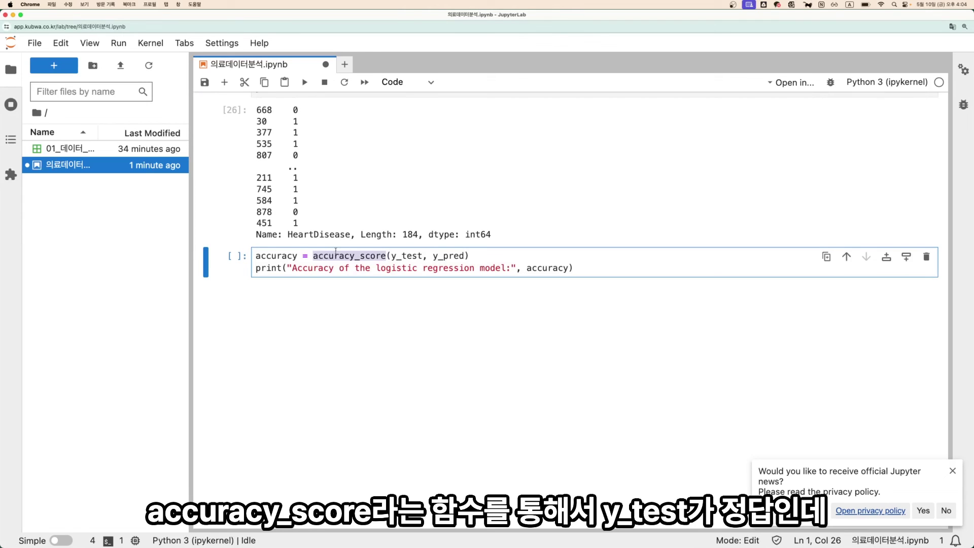
double_click(408, 258)
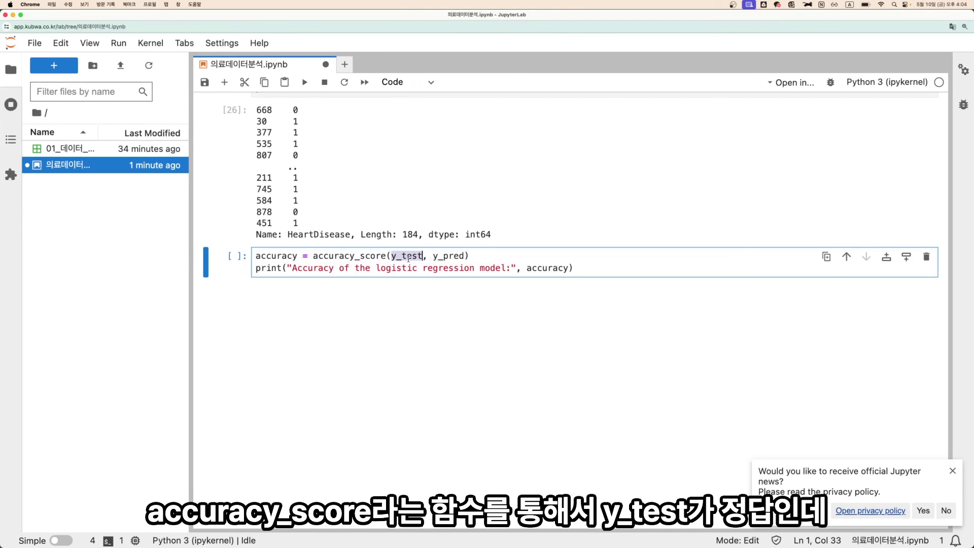
double_click(449, 256)
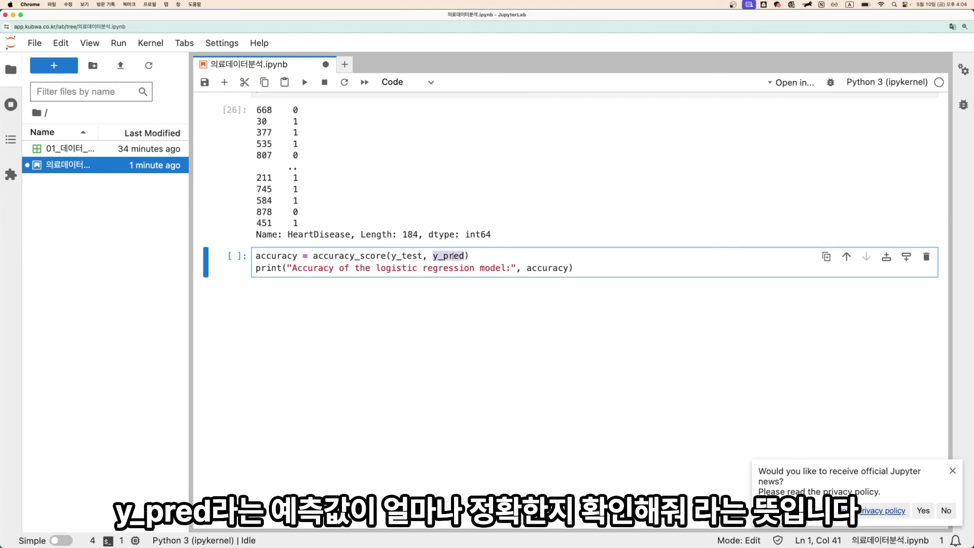
double_click(365, 256)
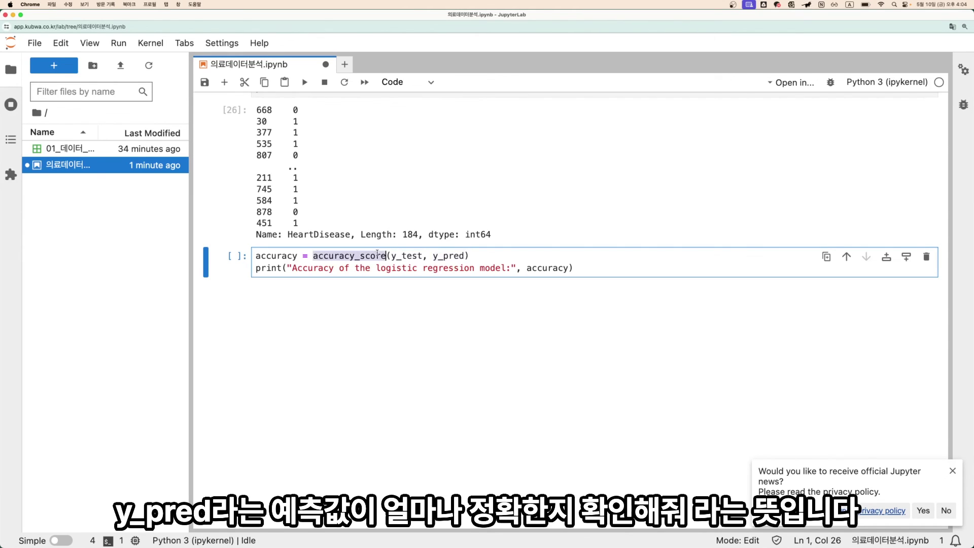
double_click(273, 256)
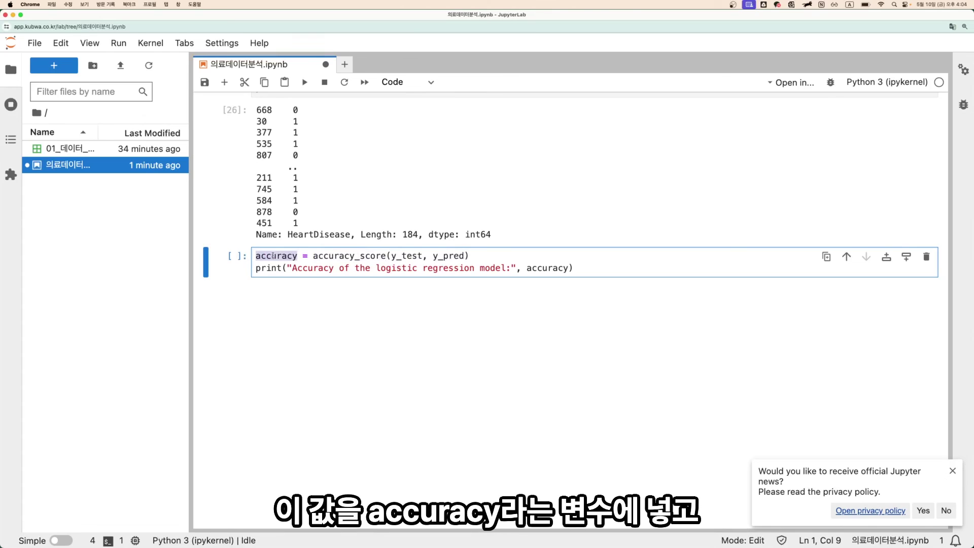
double_click(265, 268)
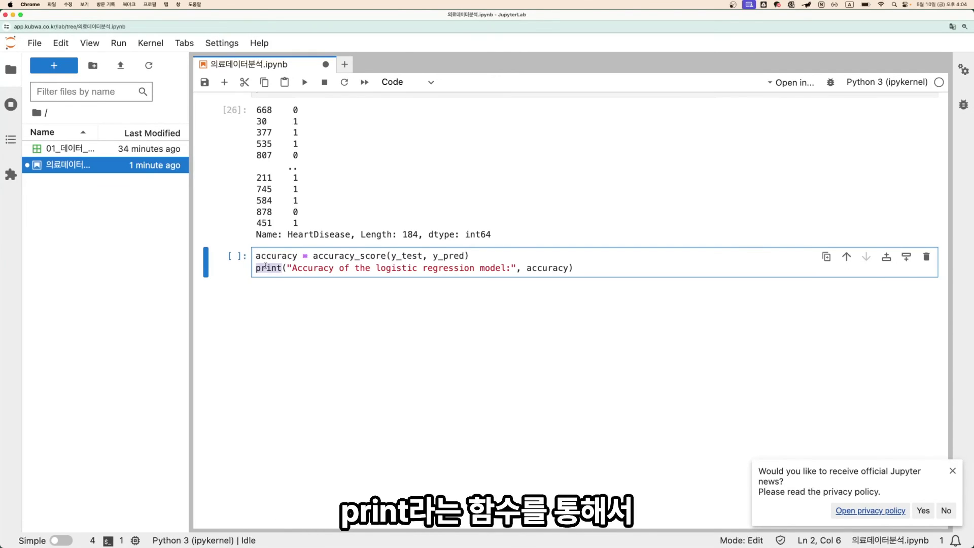
left_click(566, 254)
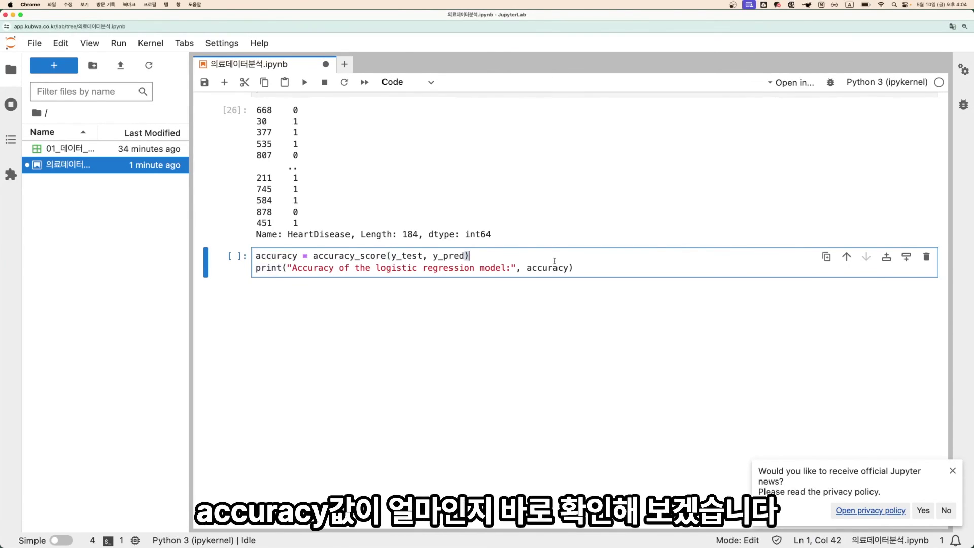
double_click(548, 267)
Run the cell that calculates and prints the logistic regression model's accuracy, and save the notebook.
left_click(606, 260)
key("shift+Return")
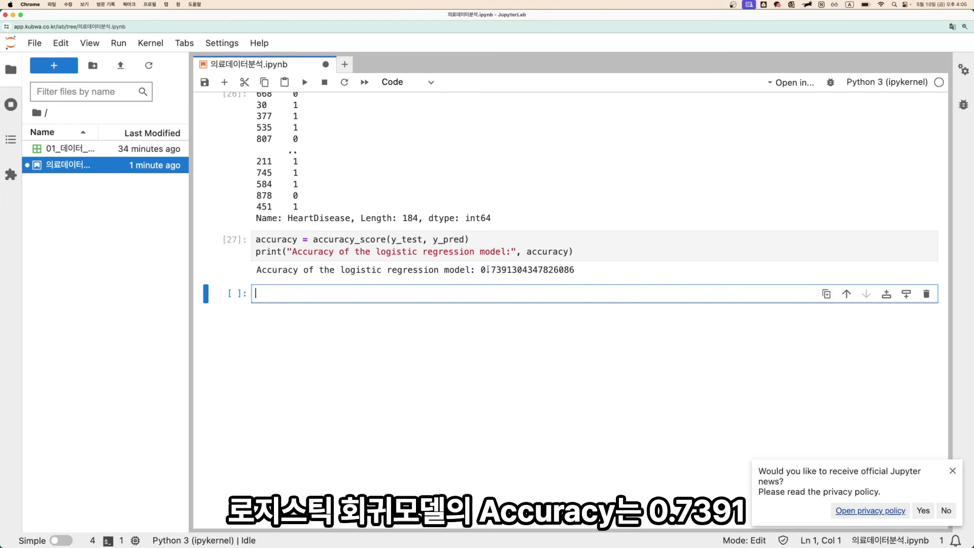
left_click_drag(491, 270, 511, 270)
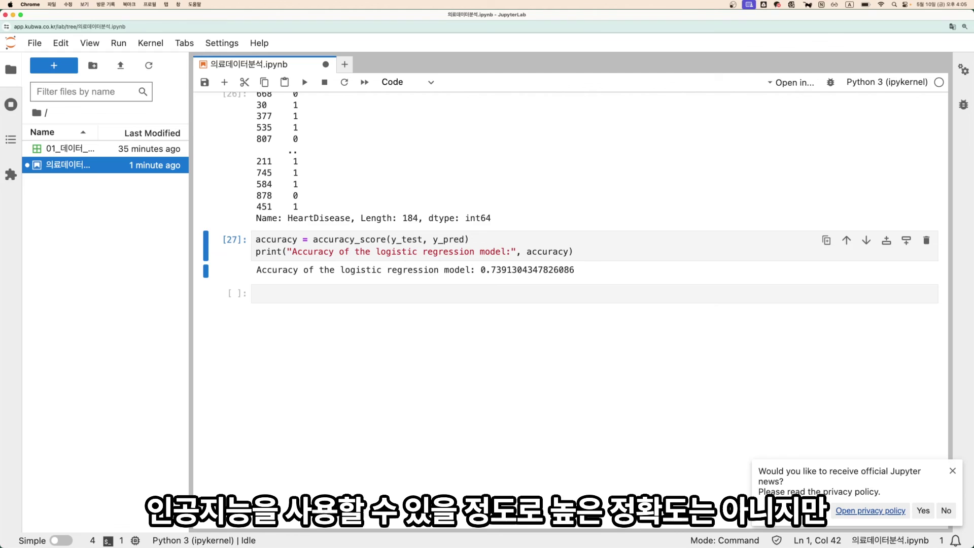
key("super+s")
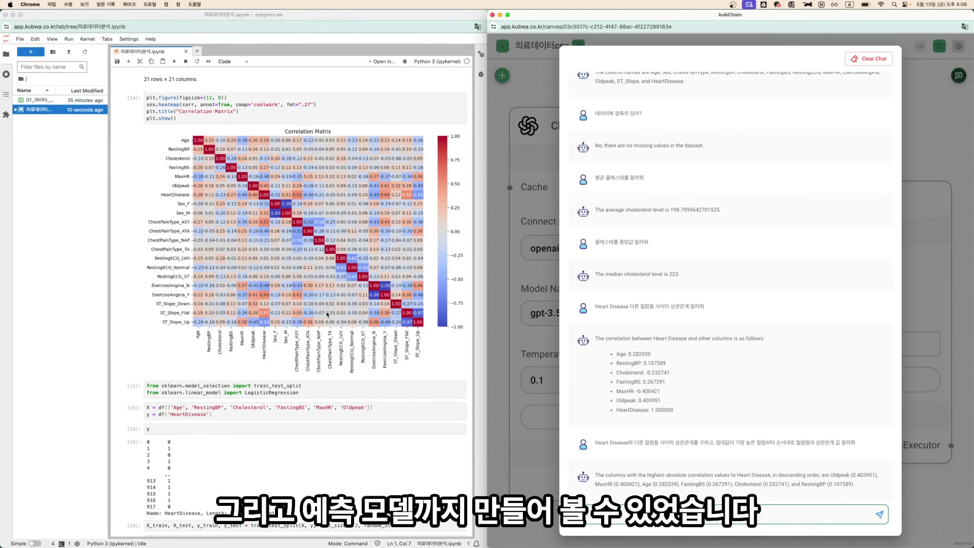
scroll(328, 314, "down", 15)
scroll(328, 314, "down", 5)
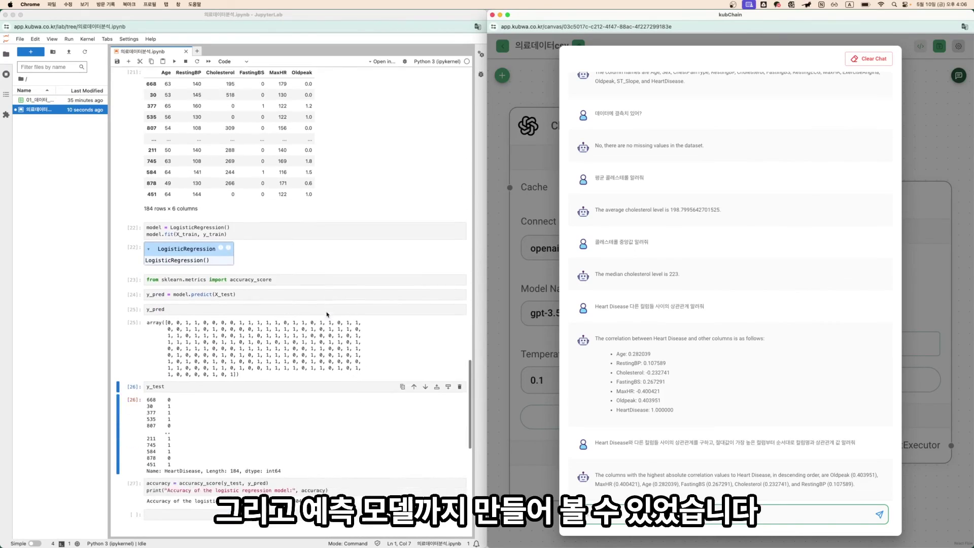